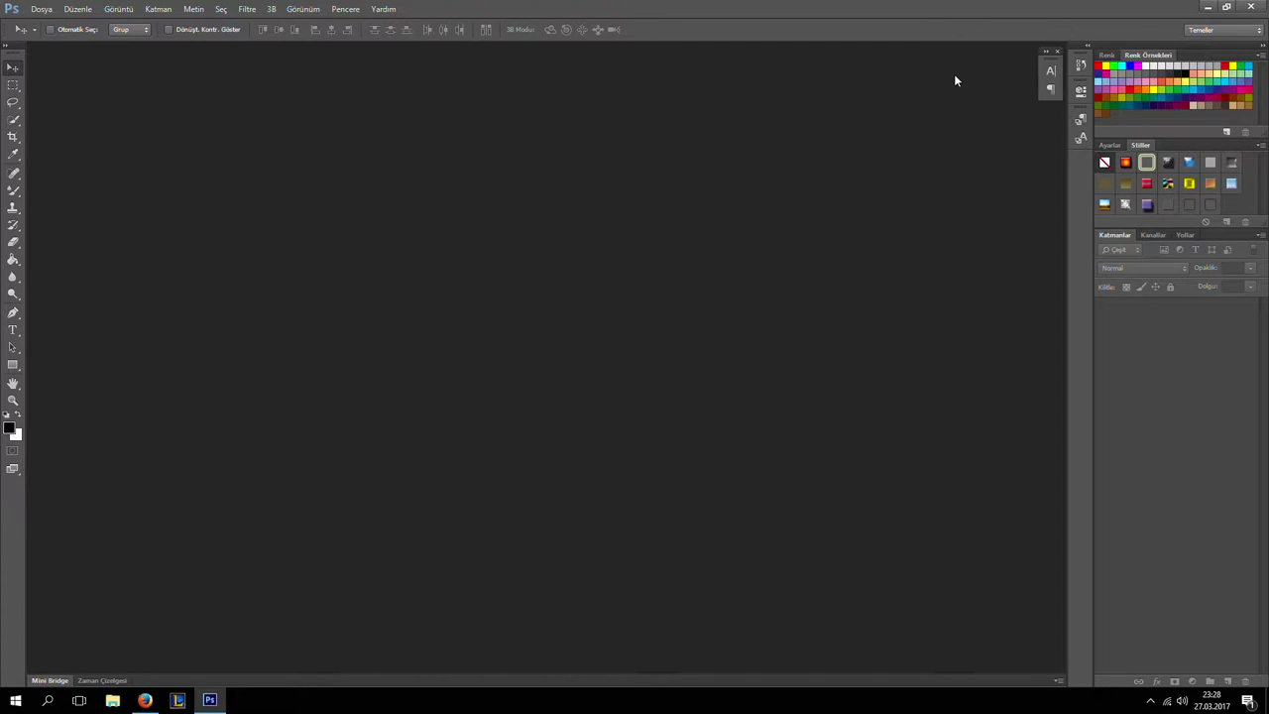
Make a small drag near the menu bar in the empty Photoshop workspace
mouse_move(1050, 66)
mouse_down()
mouse_move(1031, 65)
mouse_move(1054, 61)
mouse_up()
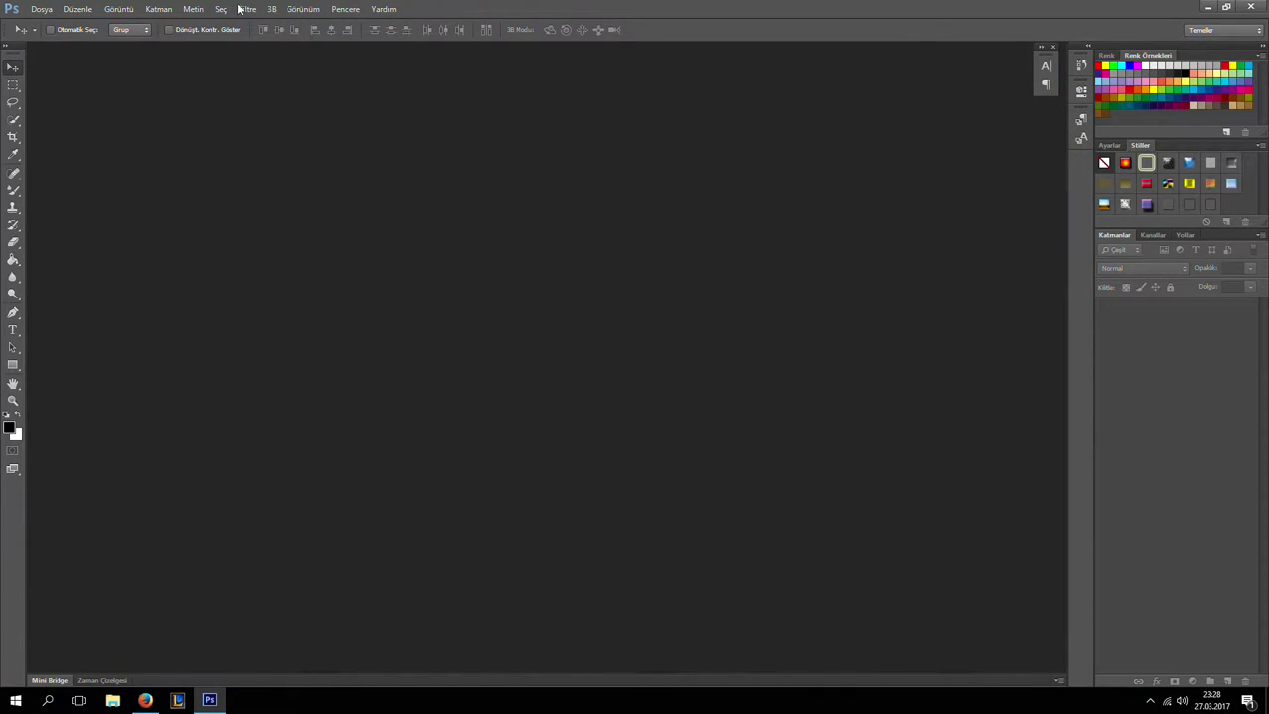
Open dark-blue-background-wallpaper-24 and Adobe_Photoshop_CS6_icon.svg as documents
click(40, 9)
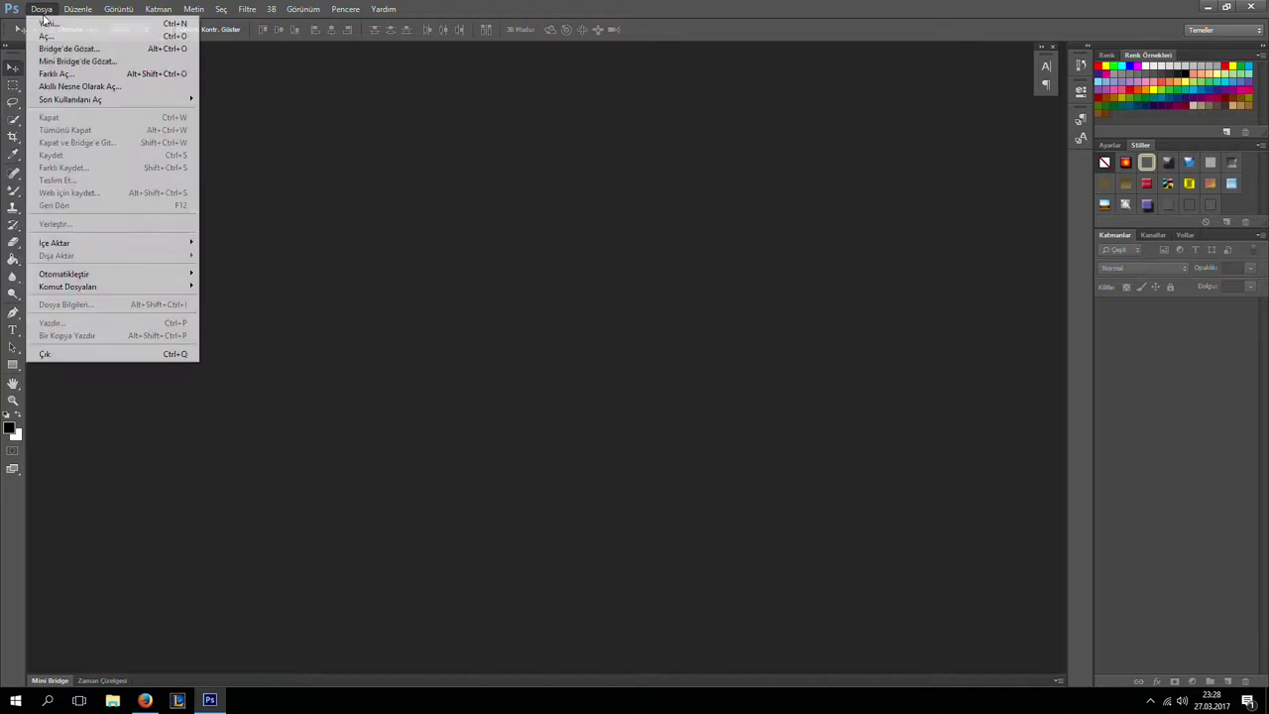
click(60, 39)
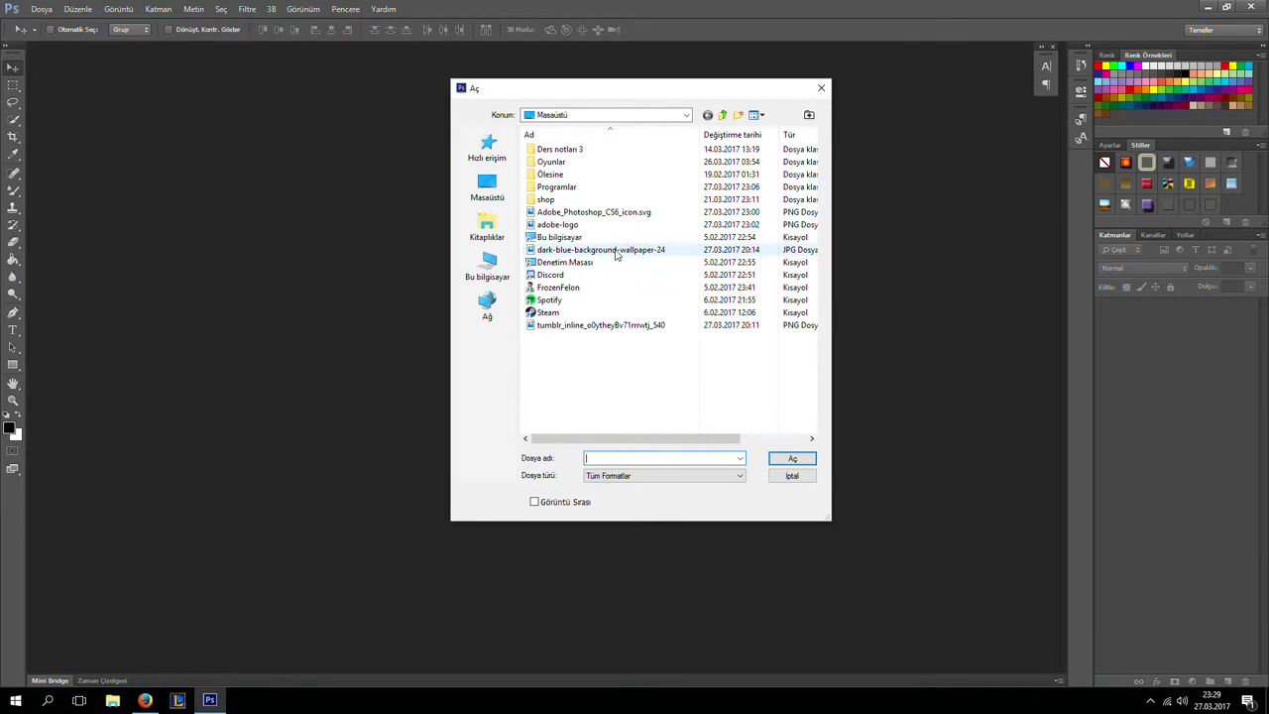
double_click(600, 250)
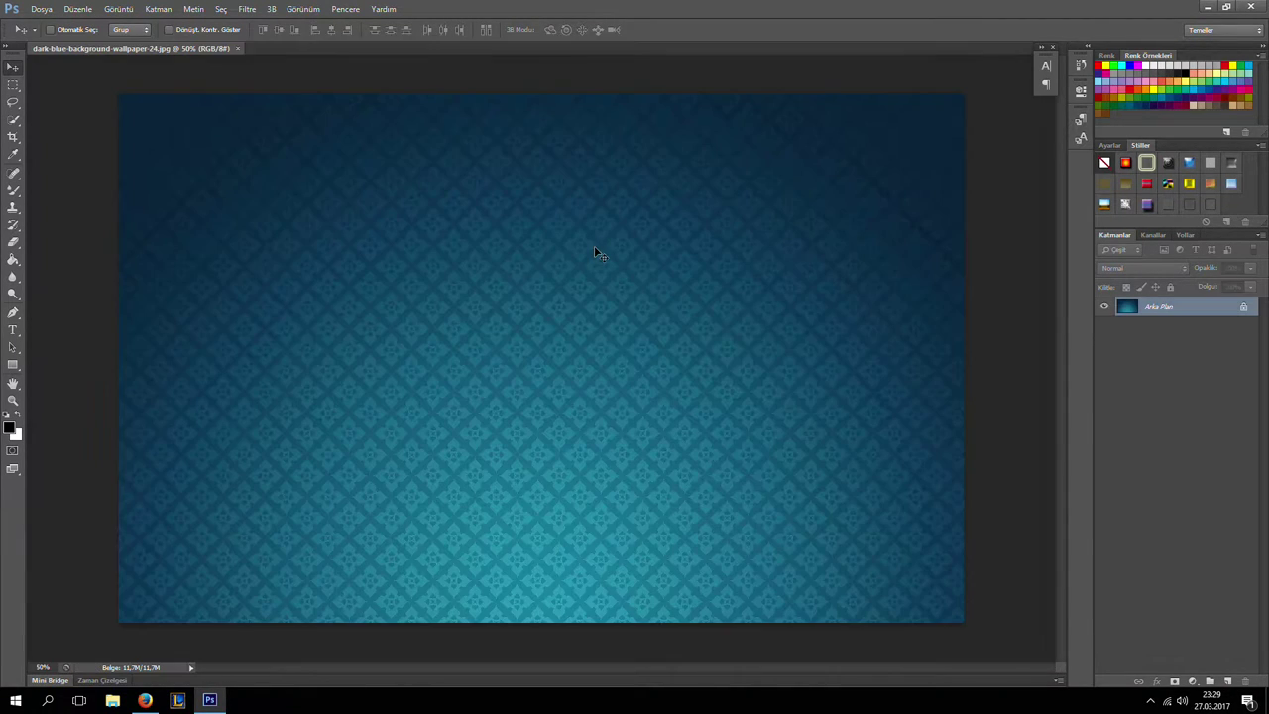
click(52, 14)
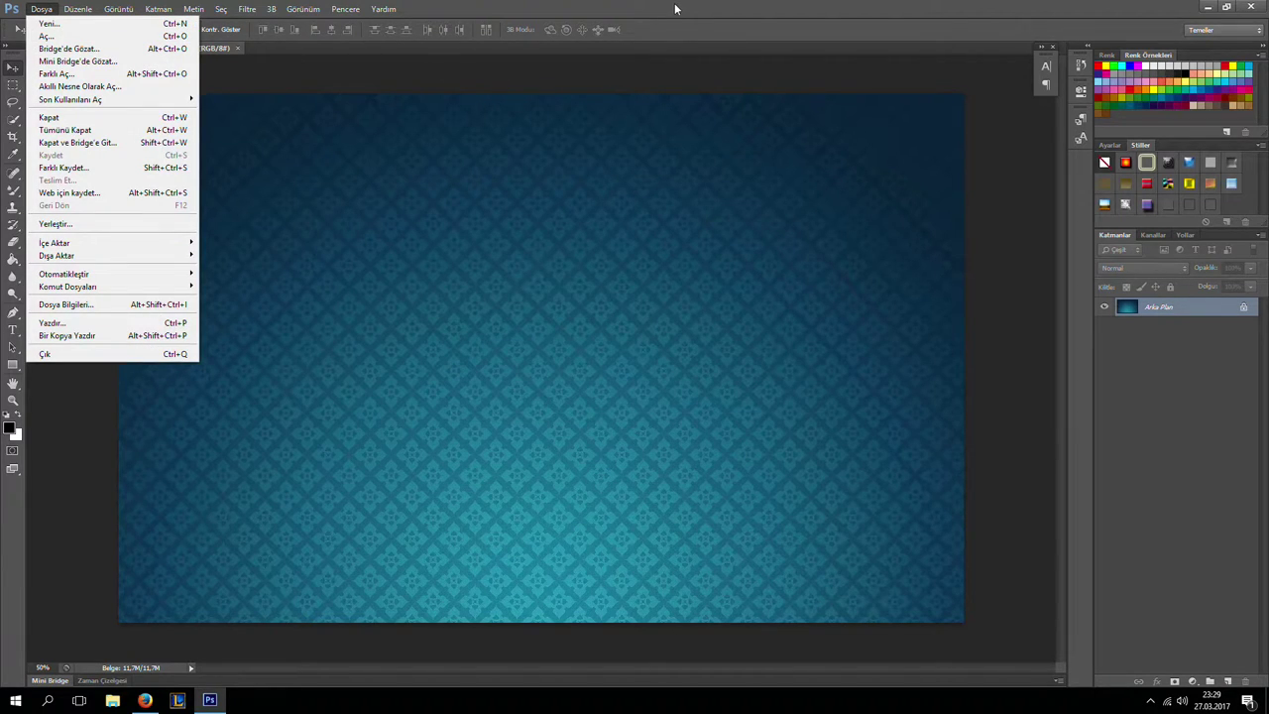
click(115, 38)
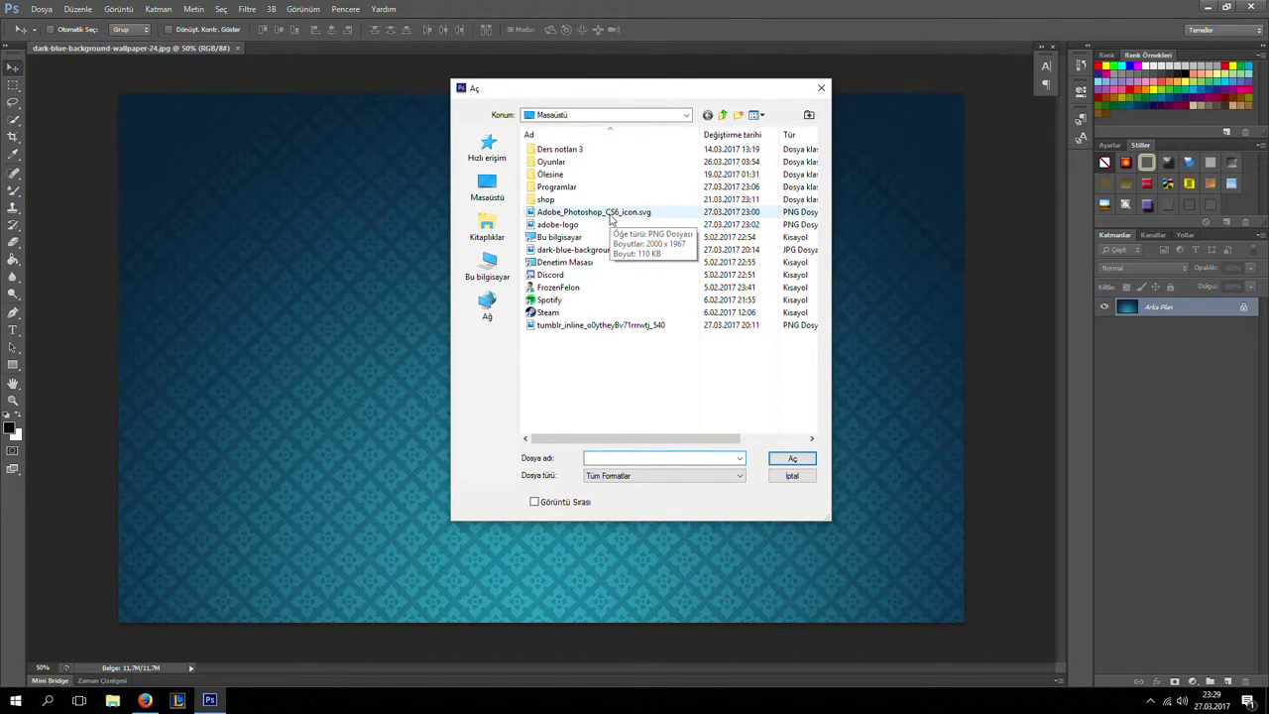
click(610, 217)
click(792, 459)
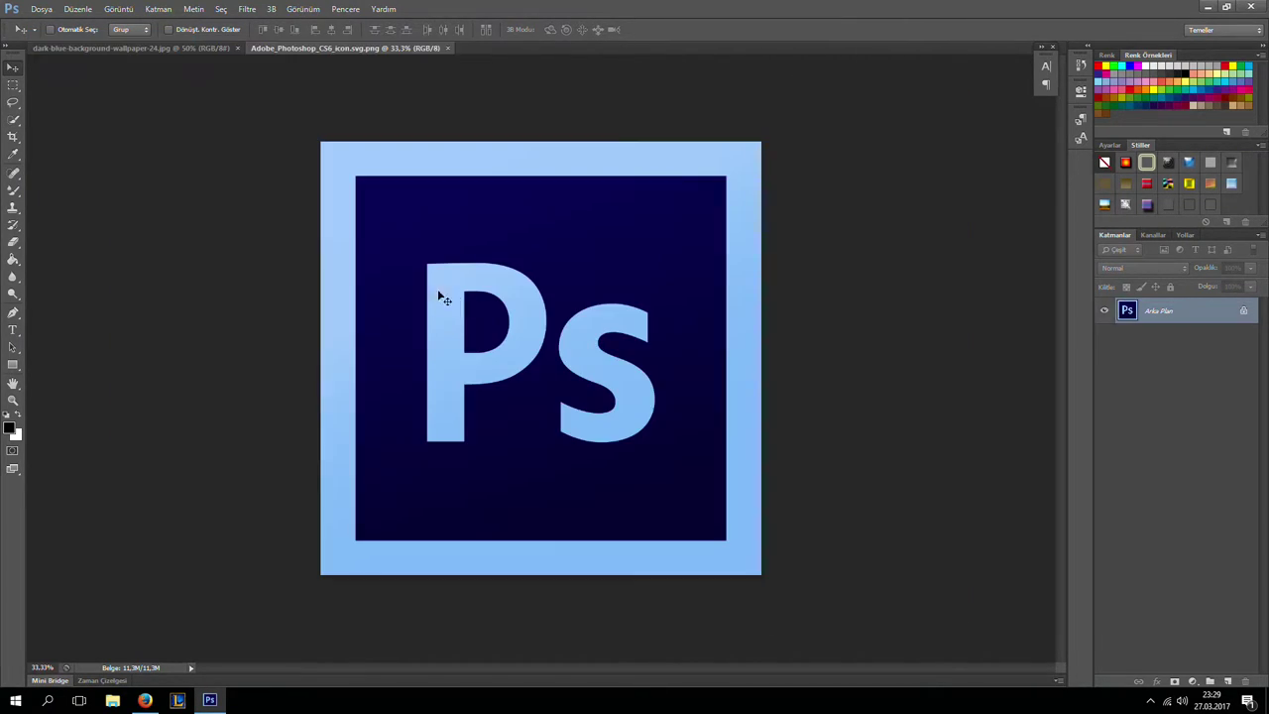
Open adobe-logo and the tumblr_inline Ps splash PNG, then view the icon and Adobe logo tabs
click(41, 9)
click(61, 37)
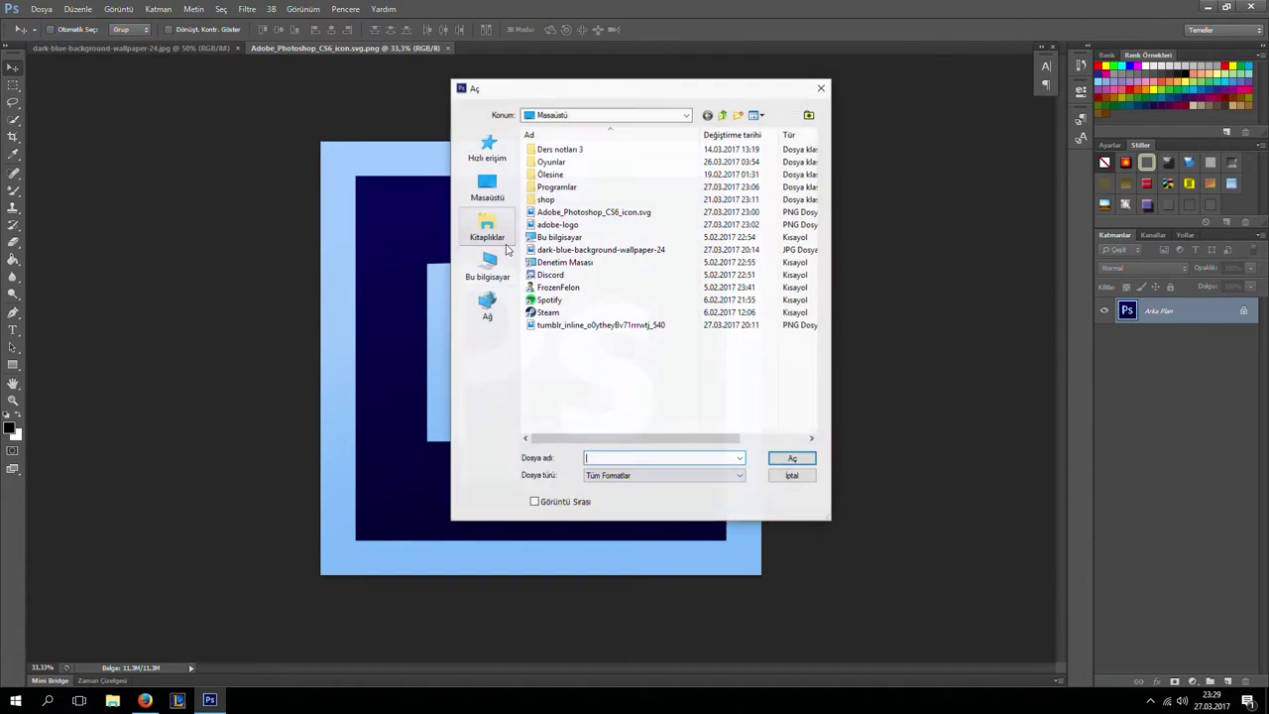
click(557, 225)
click(792, 459)
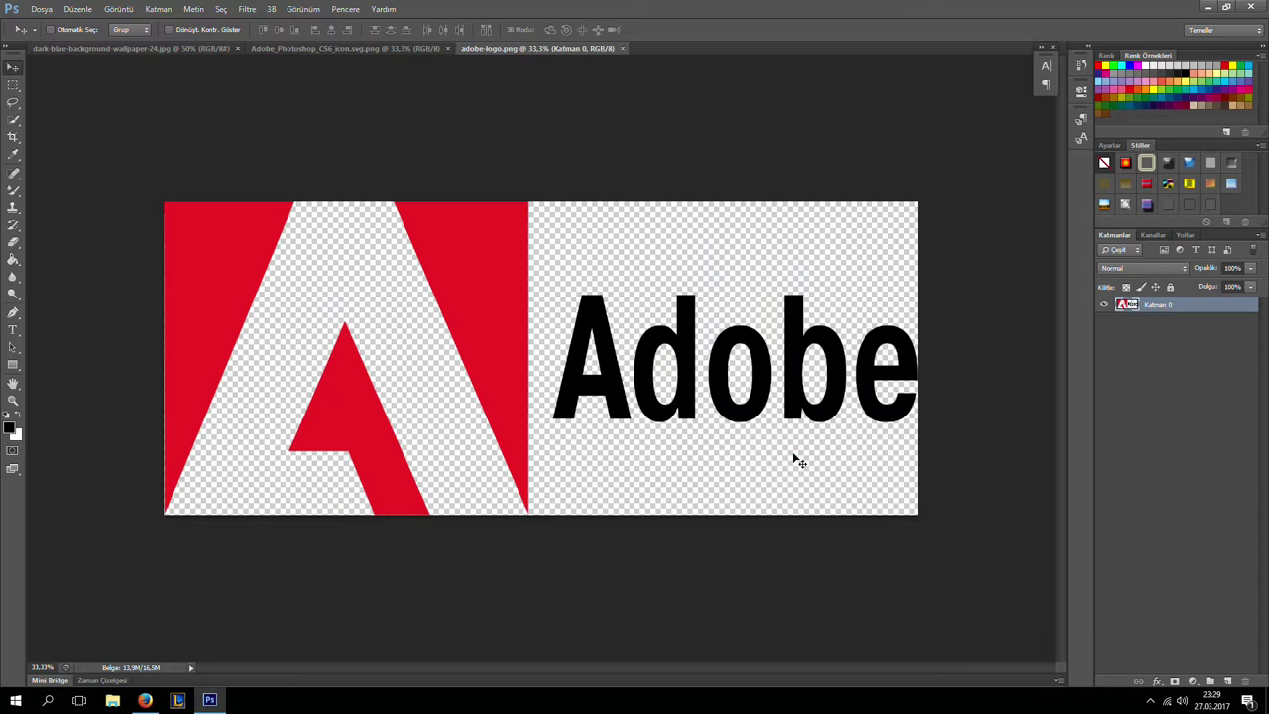
click(40, 9)
click(61, 38)
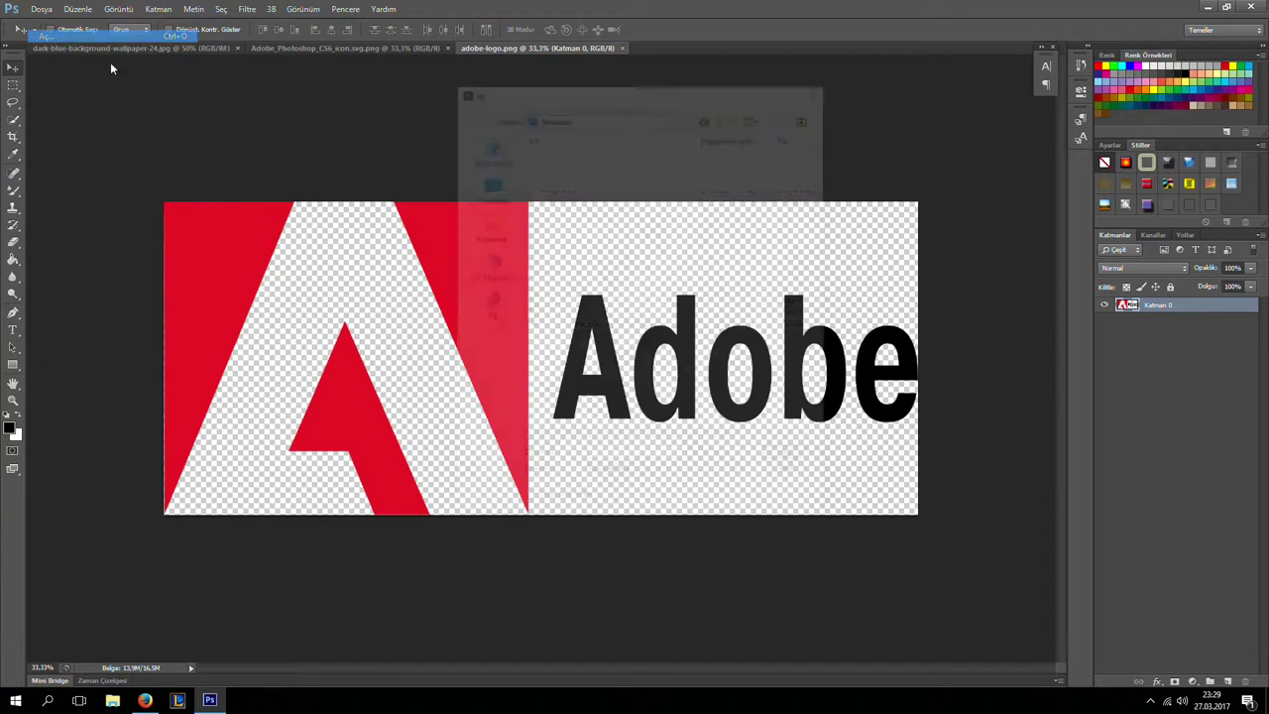
click(594, 325)
click(792, 459)
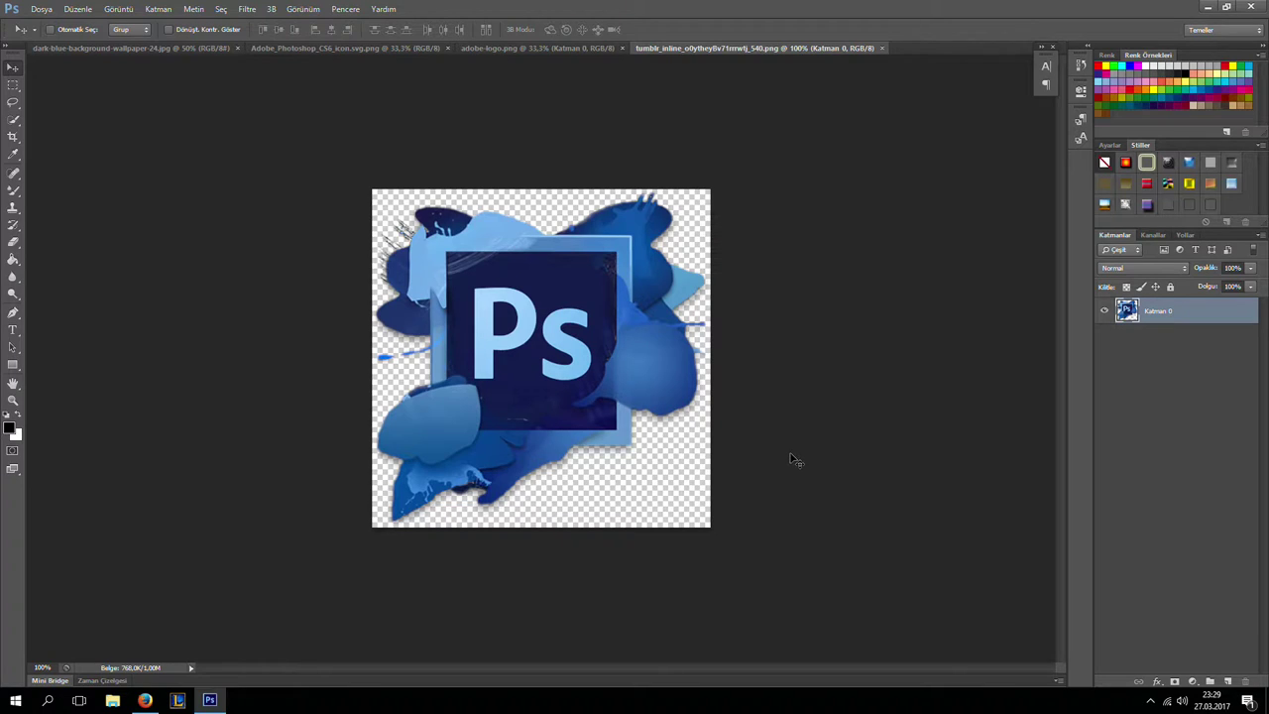
click(310, 48)
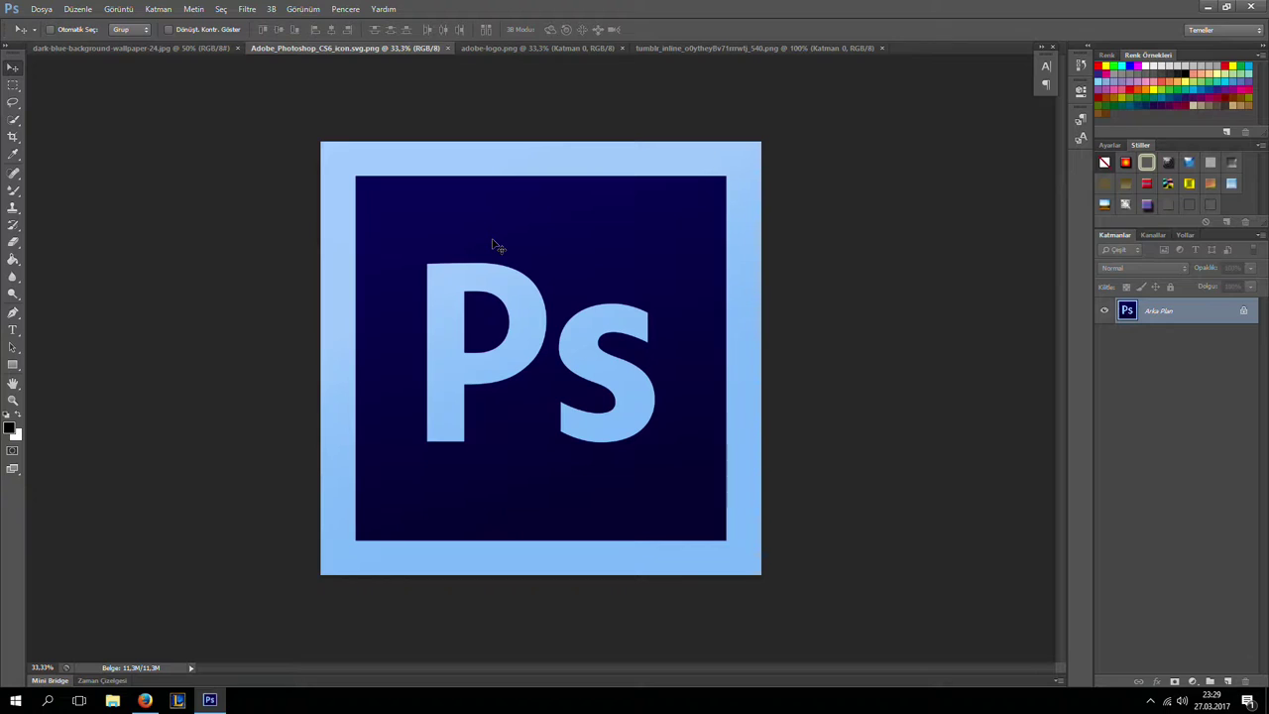
click(509, 47)
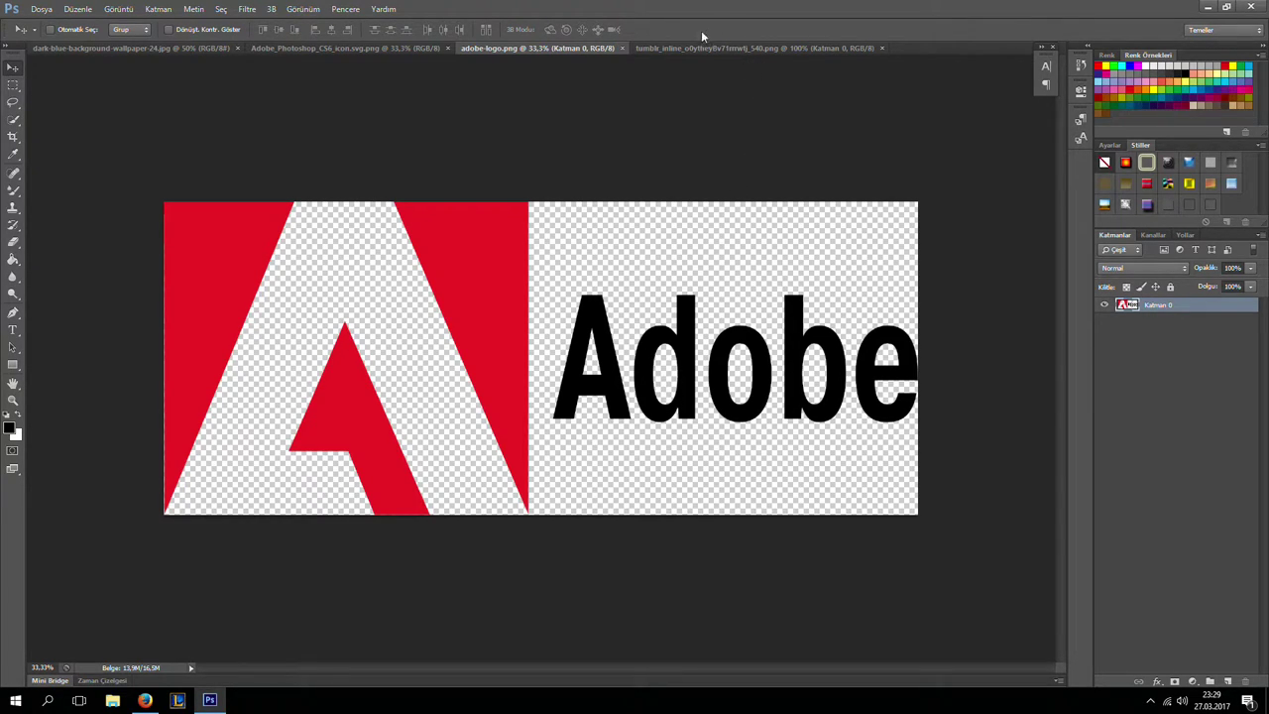
Cycle through the splash, Adobe logo and Ps icon tabs, ending on the dark blue wallpaper
click(681, 46)
click(528, 46)
click(332, 49)
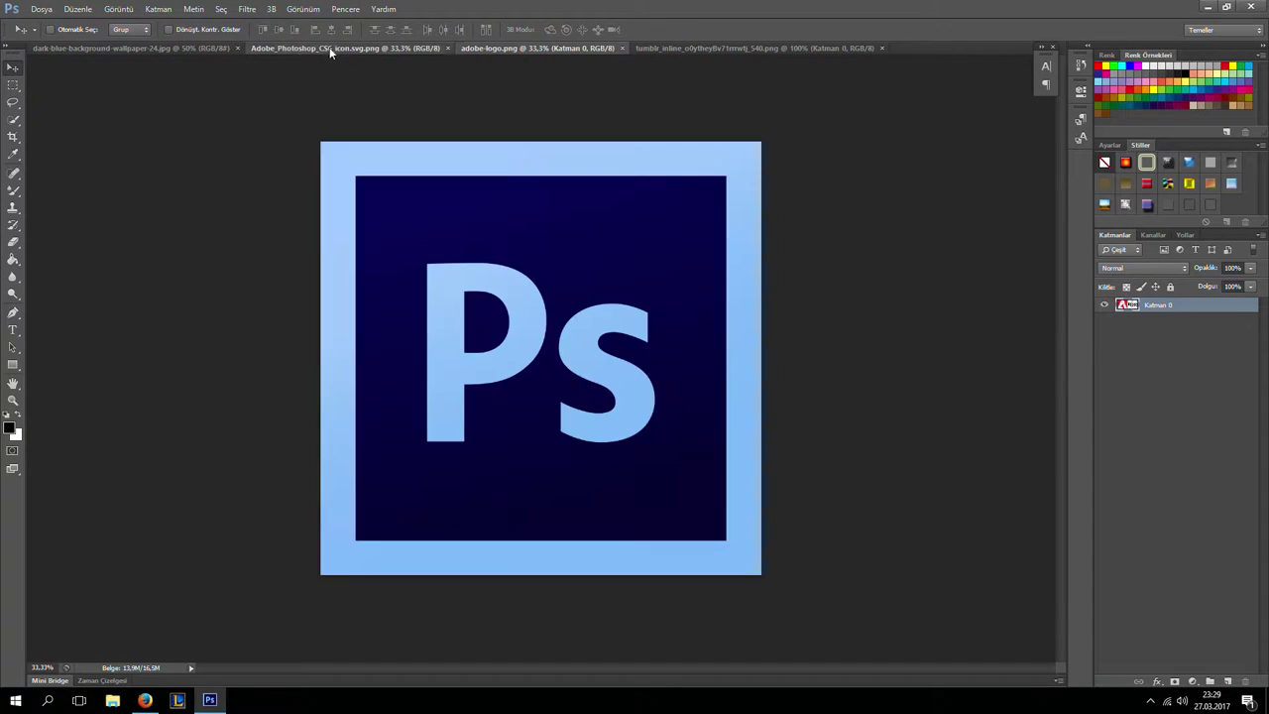
click(129, 48)
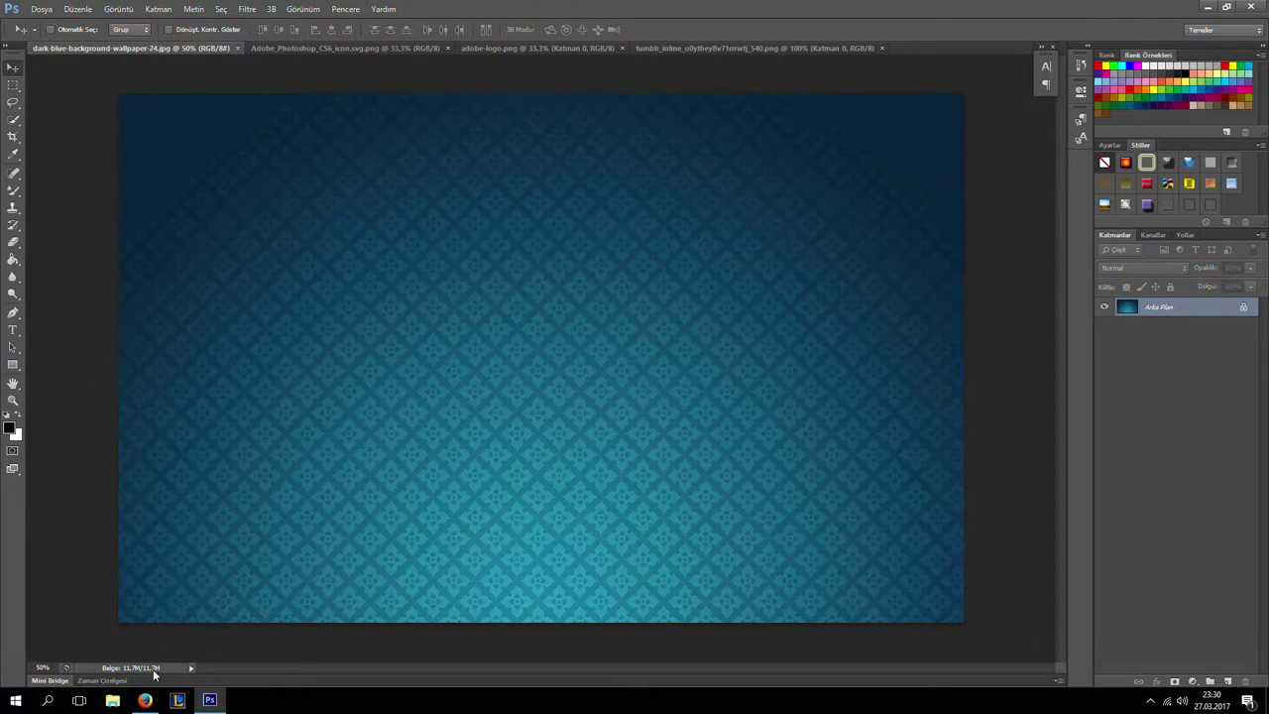
Bring Firefox forward and load dafont.com from the bookmark
click(144, 701)
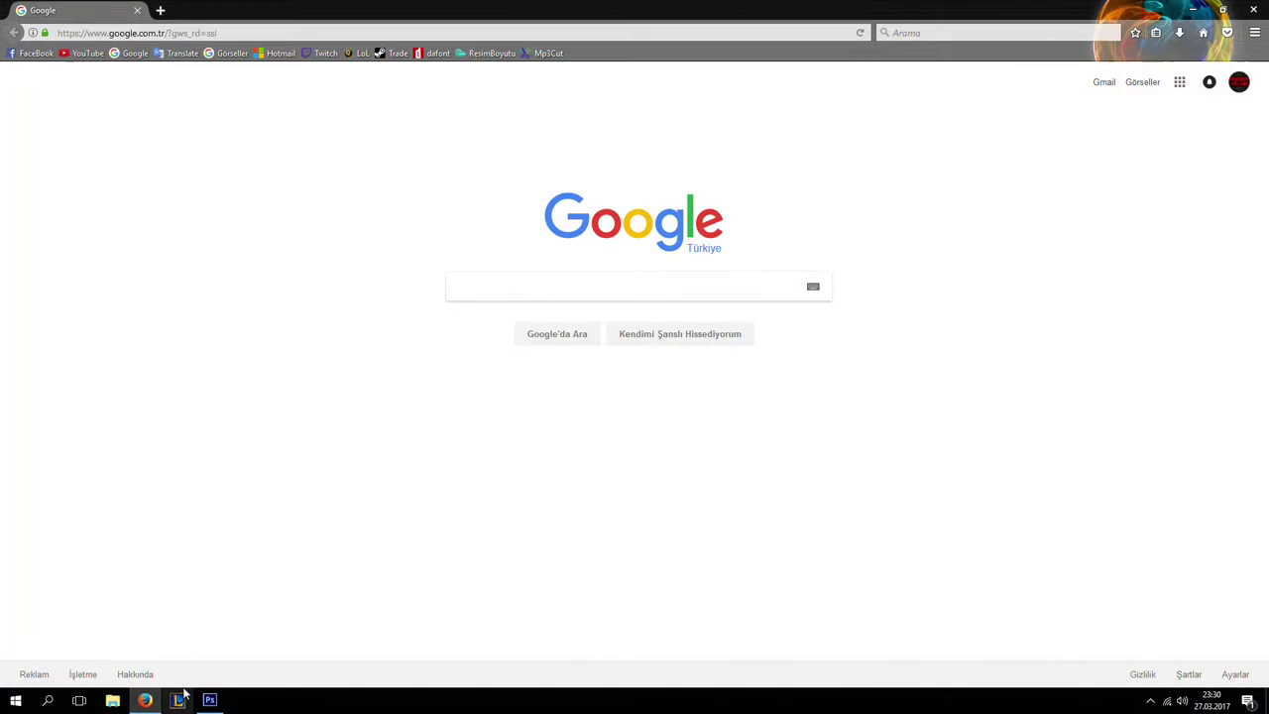
click(429, 60)
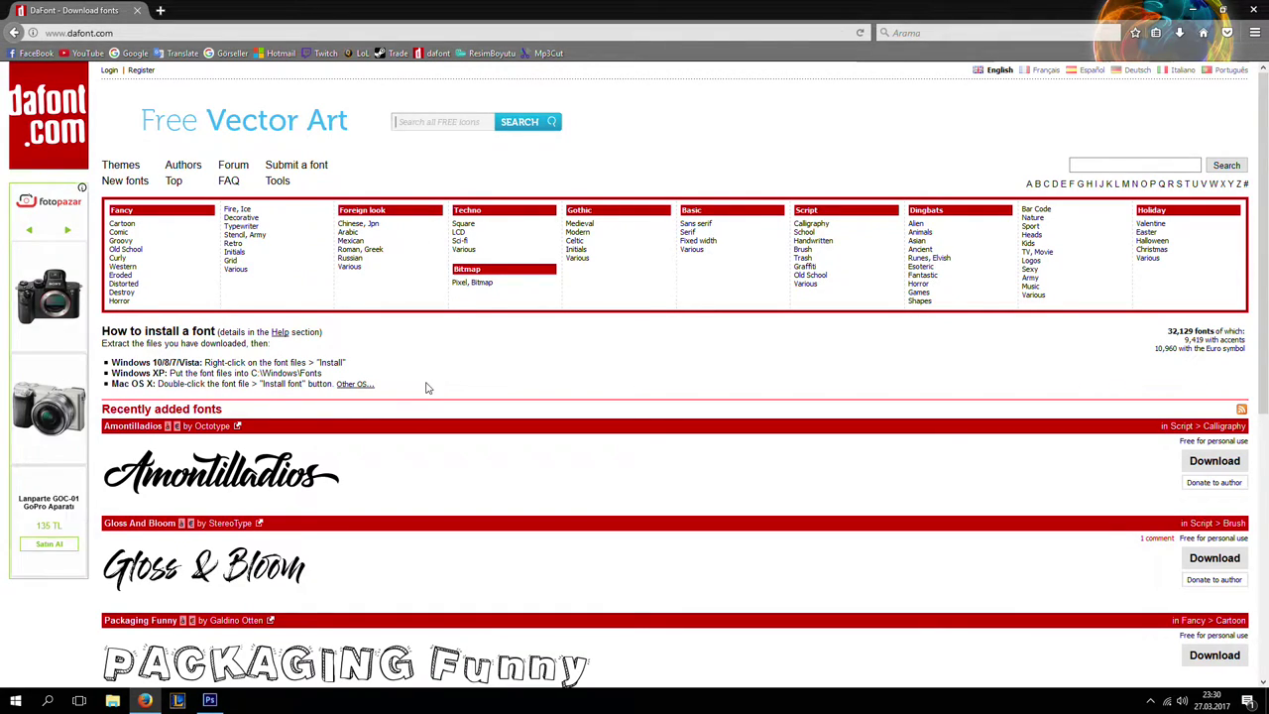
scroll(465, 362, down, 3)
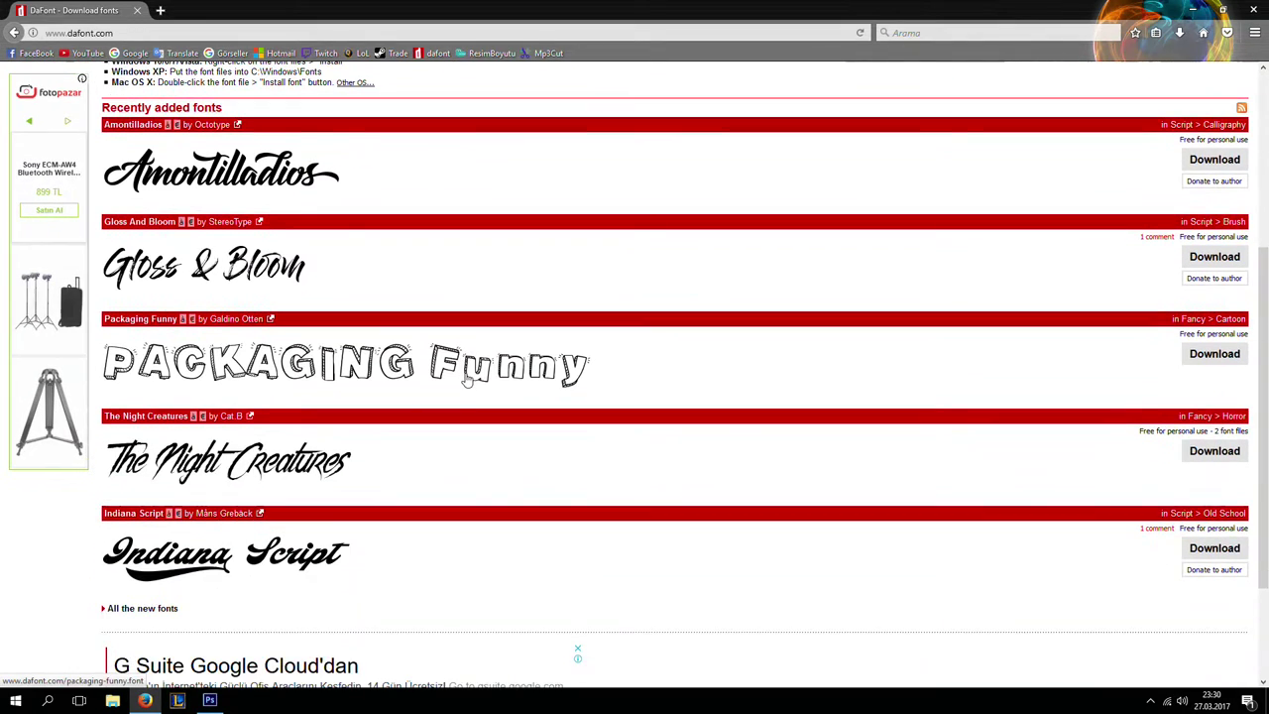
scroll(467, 377, down, 1)
scroll(461, 378, up, 2)
scroll(418, 381, up, 3)
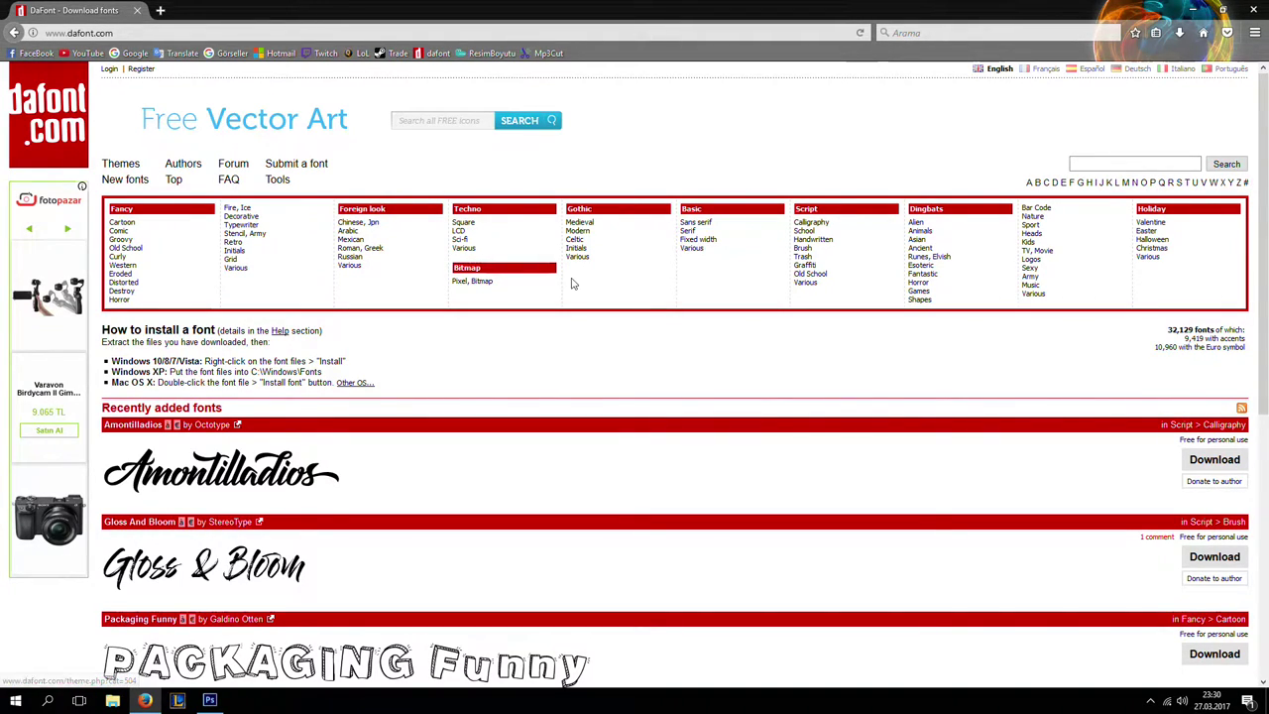
Browse the Fancy > Curly and Fancy > Initials font categories
click(145, 260)
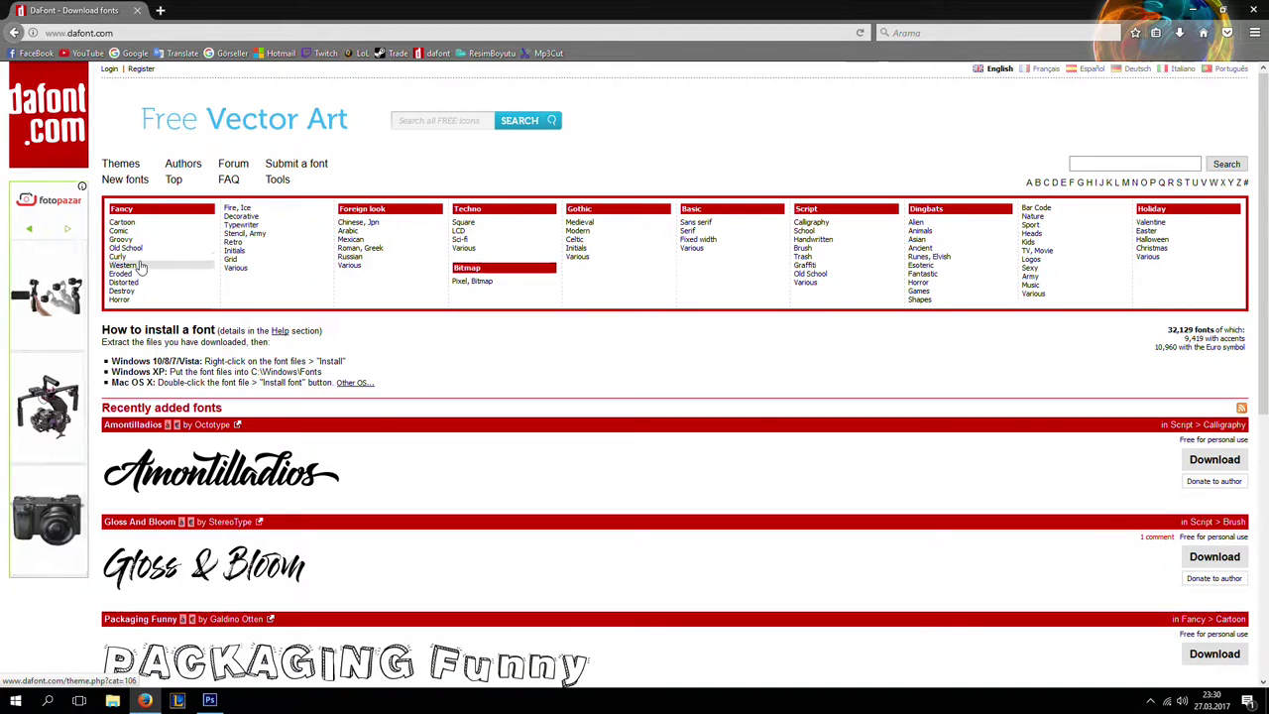
scroll(411, 357, down, 3)
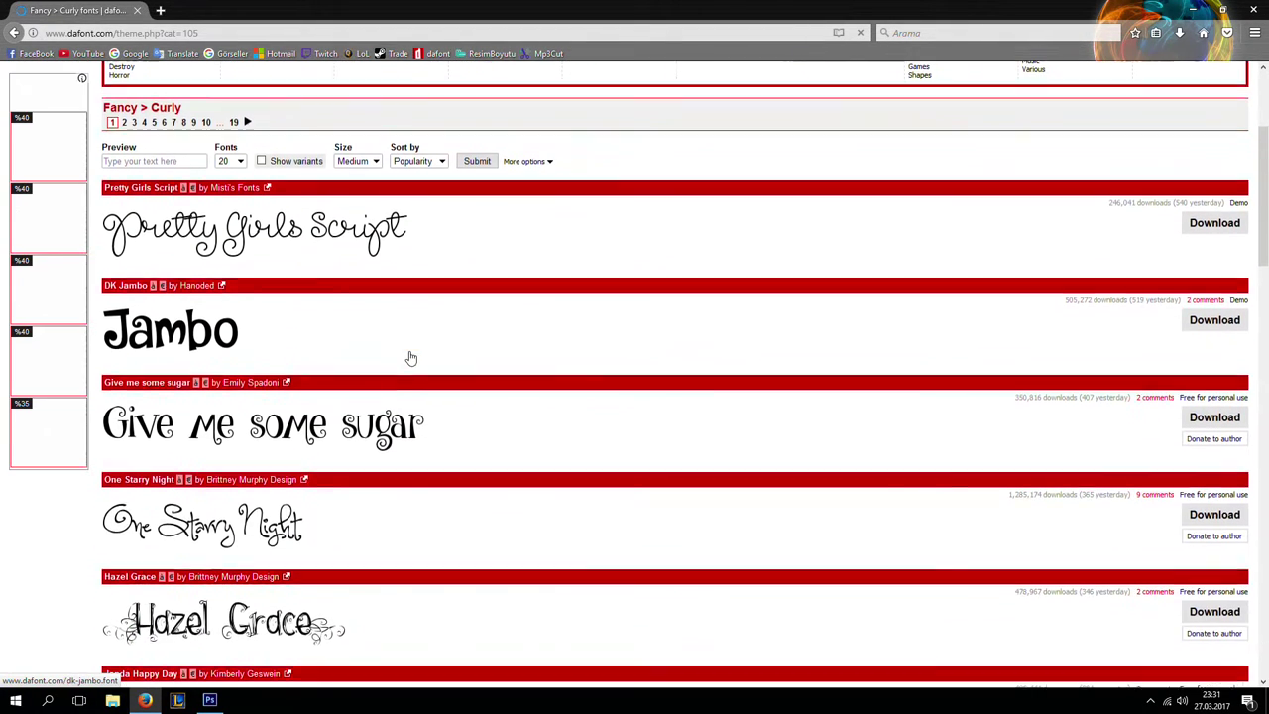
scroll(405, 355, down, 2)
scroll(392, 345, up, 3)
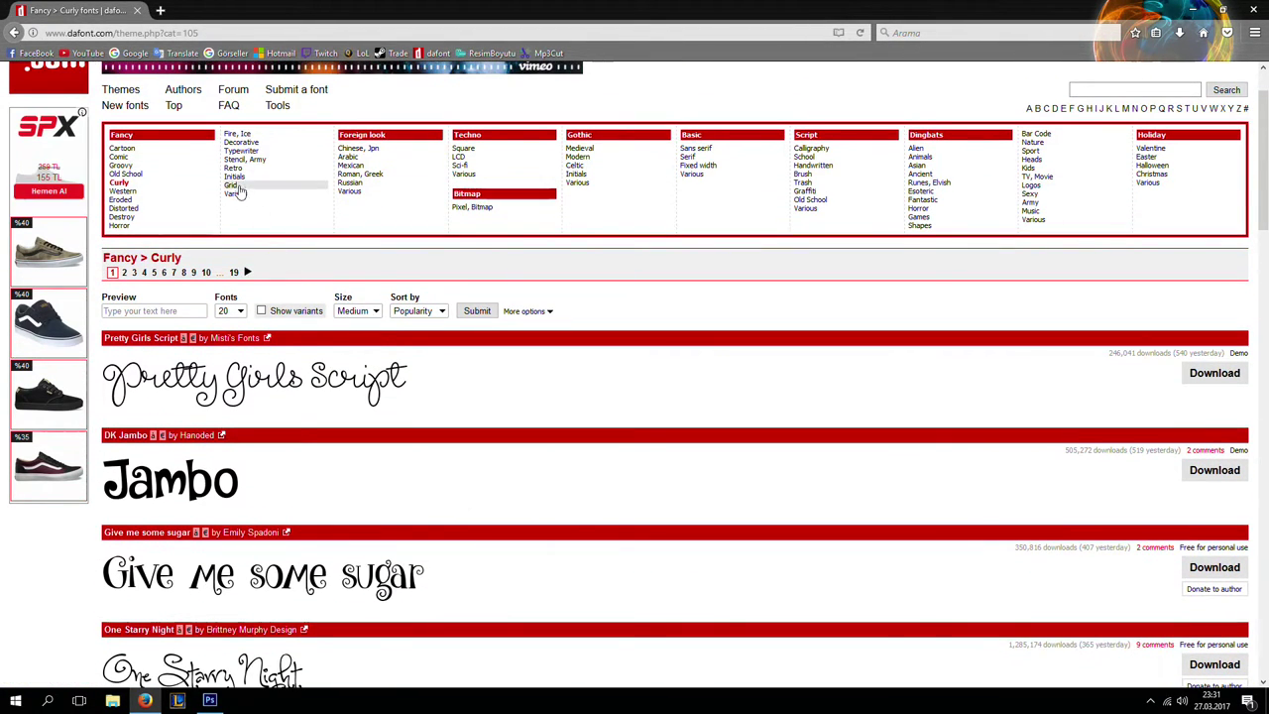
click(238, 184)
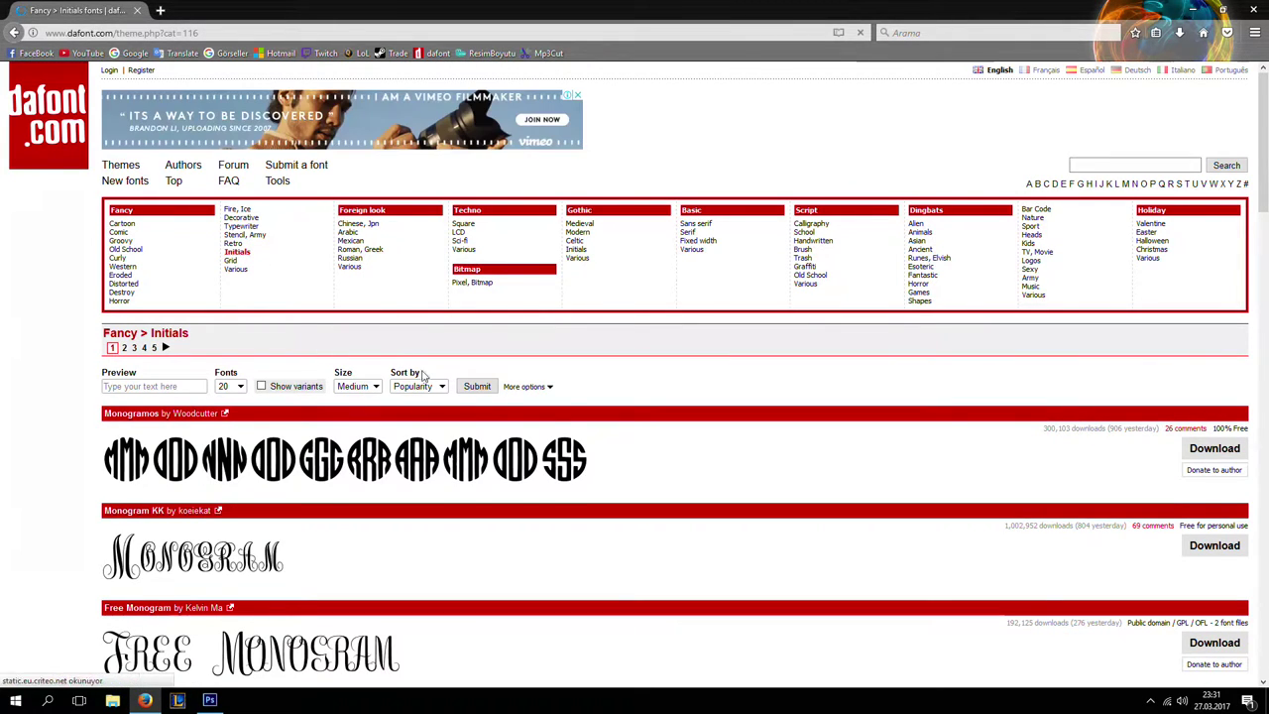
scroll(238, 278, down, 1)
Open Fancy > Eroded and scroll down to the Scorched Earth font
click(121, 199)
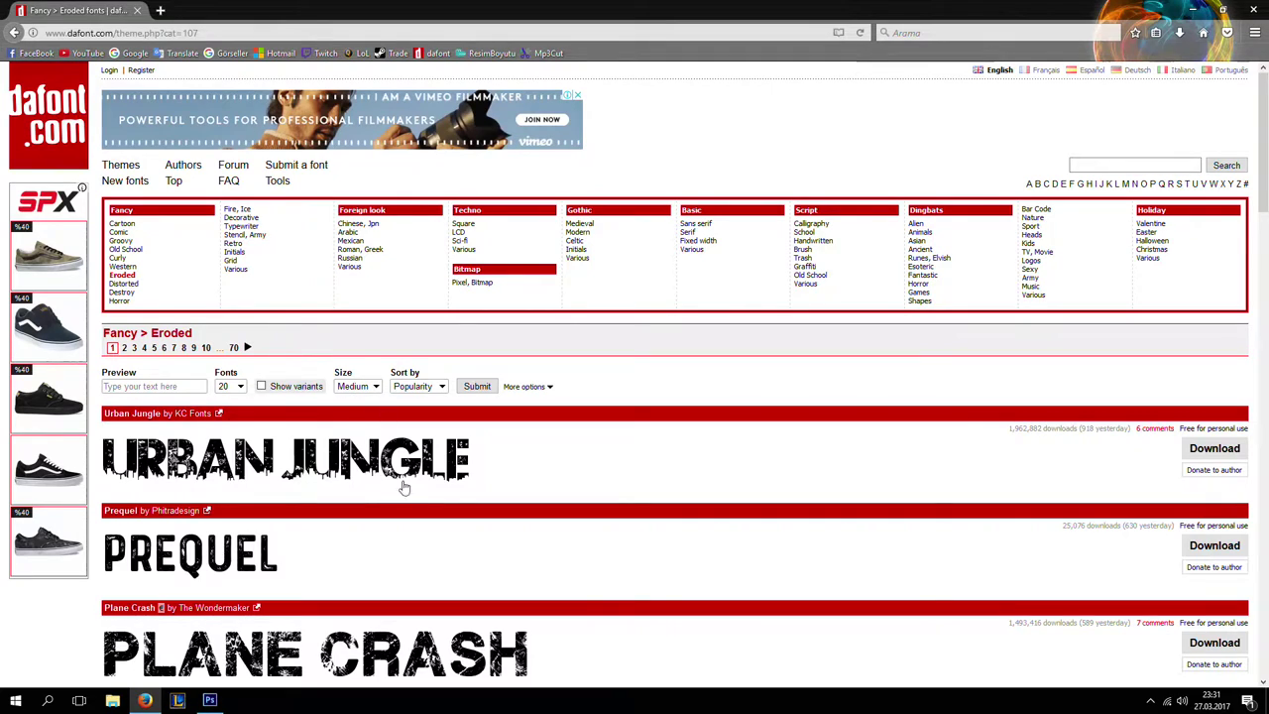
scroll(430, 570, down, 2)
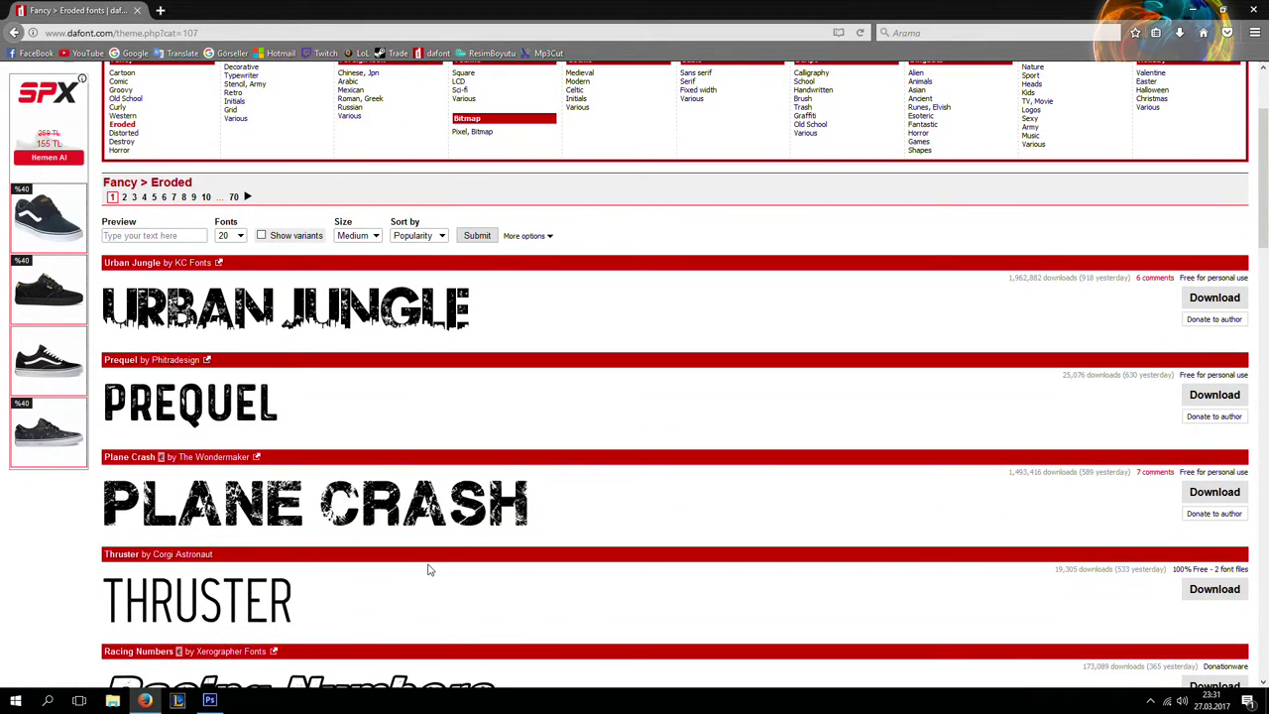
scroll(430, 568, down, 2)
scroll(415, 540, down, 1)
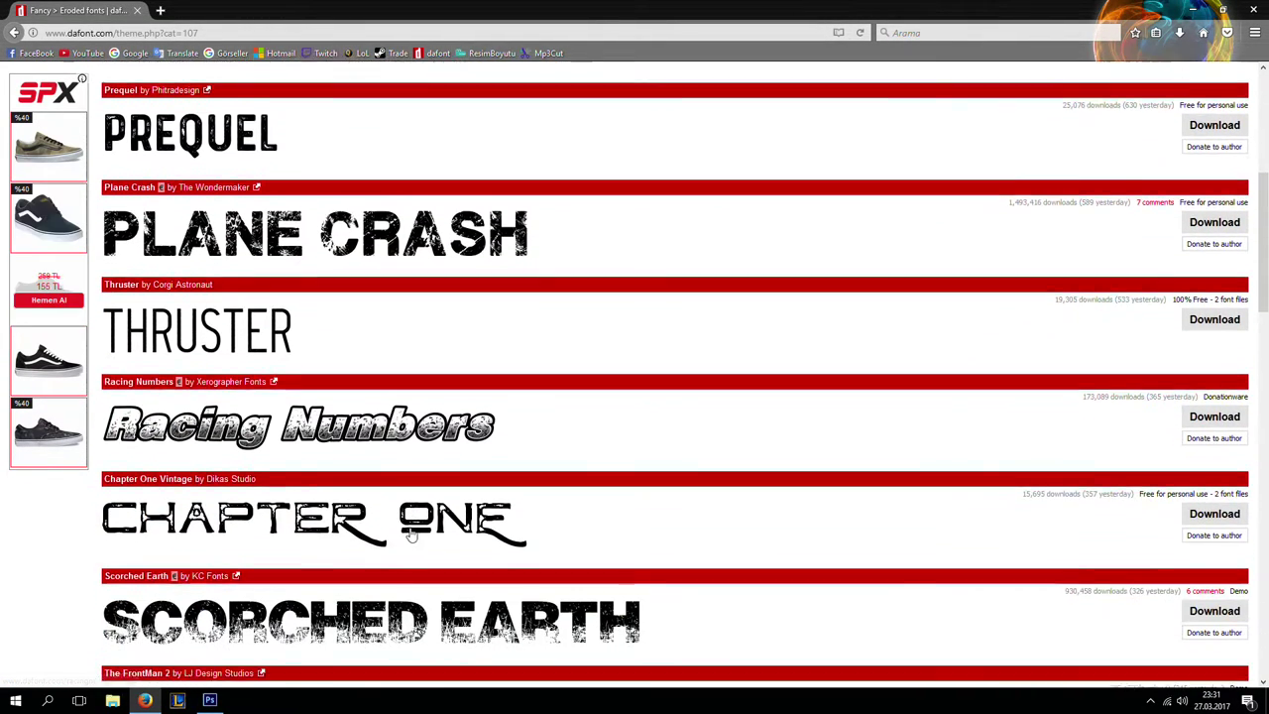
scroll(409, 534, down, 1)
scroll(405, 530, down, 1)
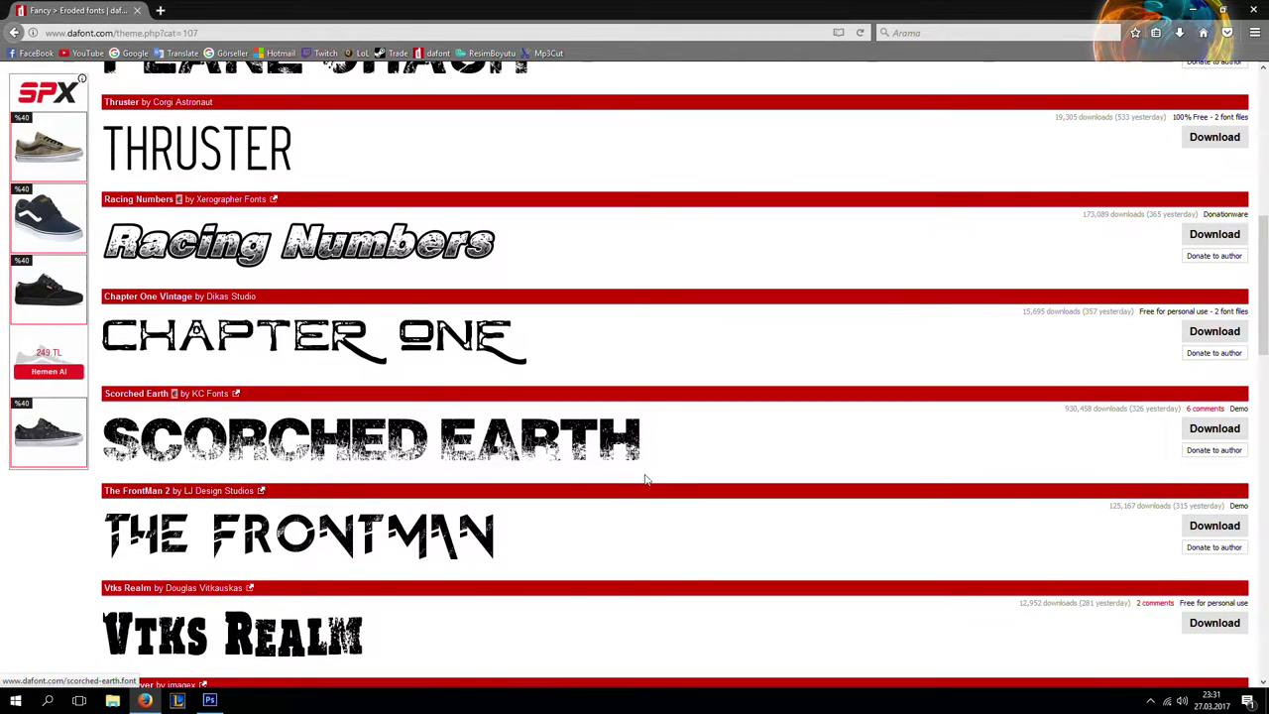
Download scorched_earth.zip through IDM and open the finished archive
click(1211, 437)
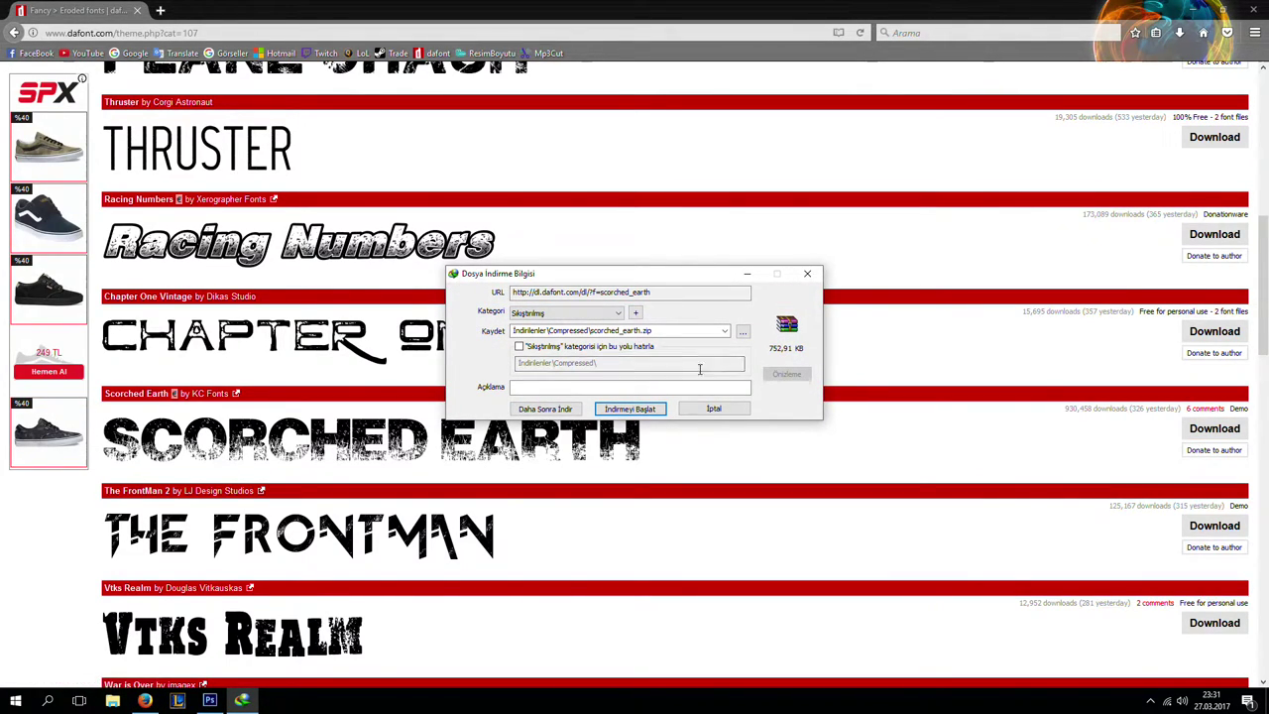
click(640, 417)
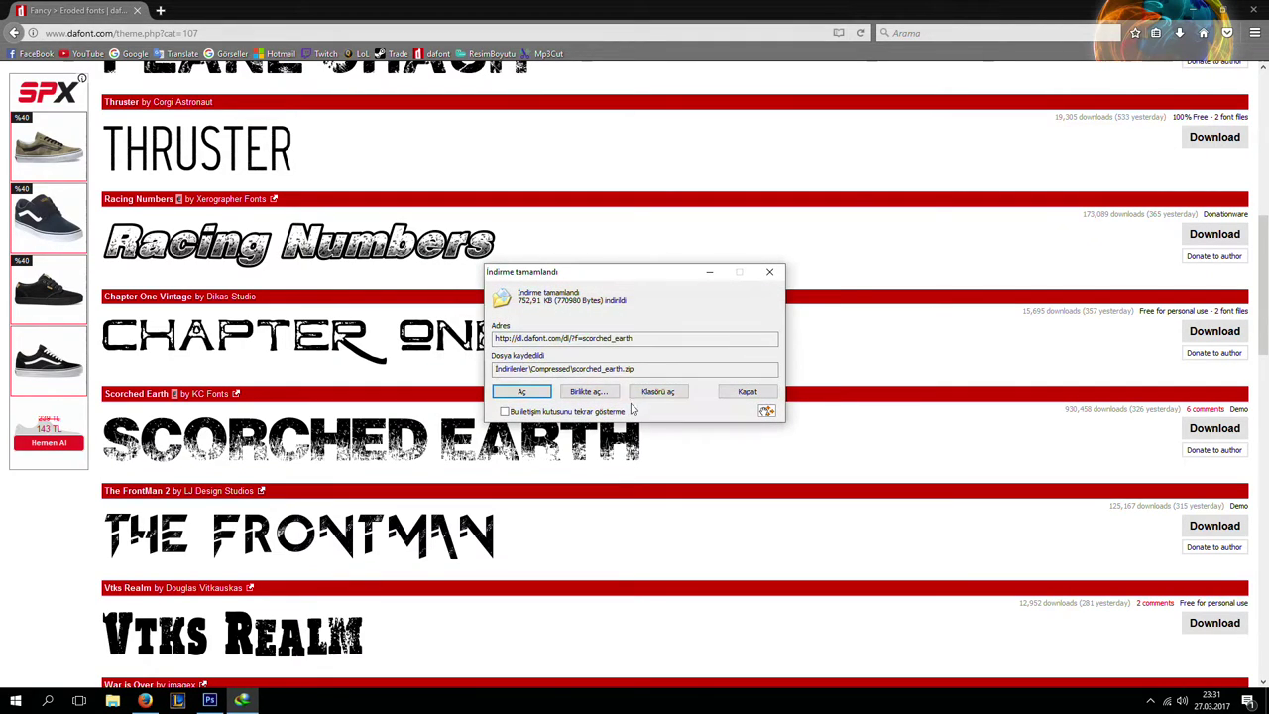
click(523, 393)
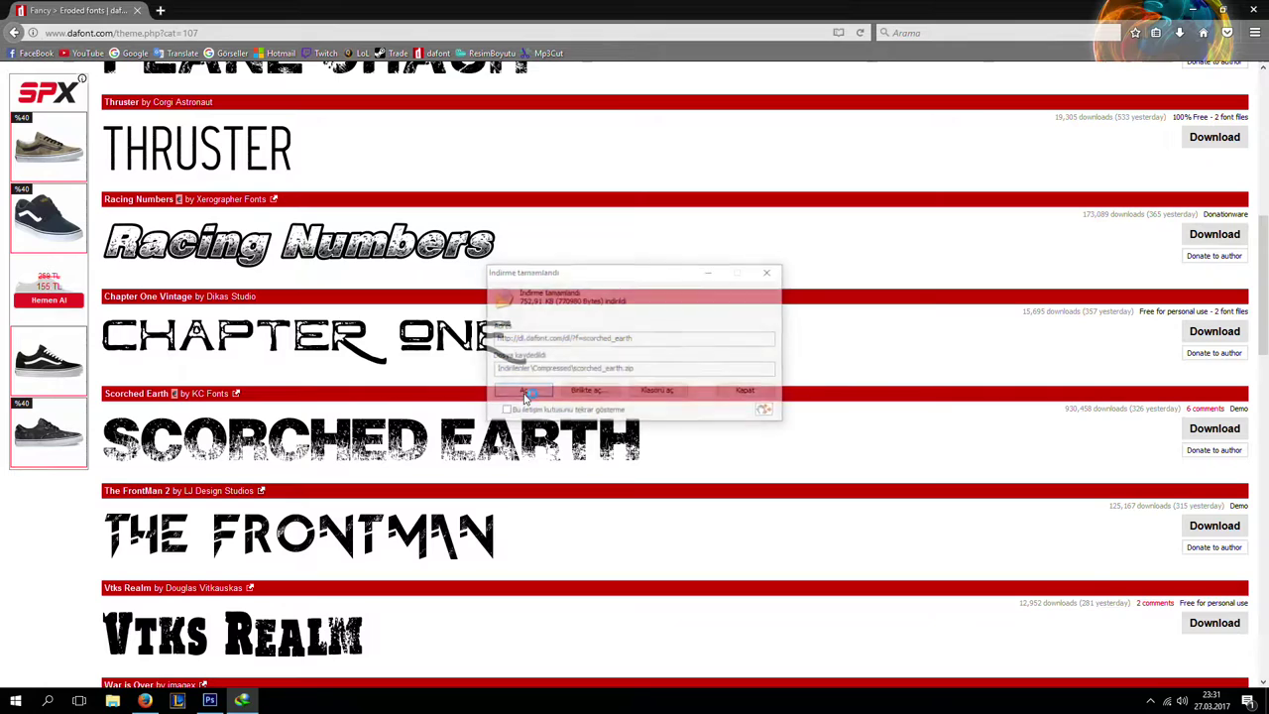
Dismiss the WinRAR notice and open ScorchedEarthDEMO-KCFonts.otf in the font preview
click(865, 140)
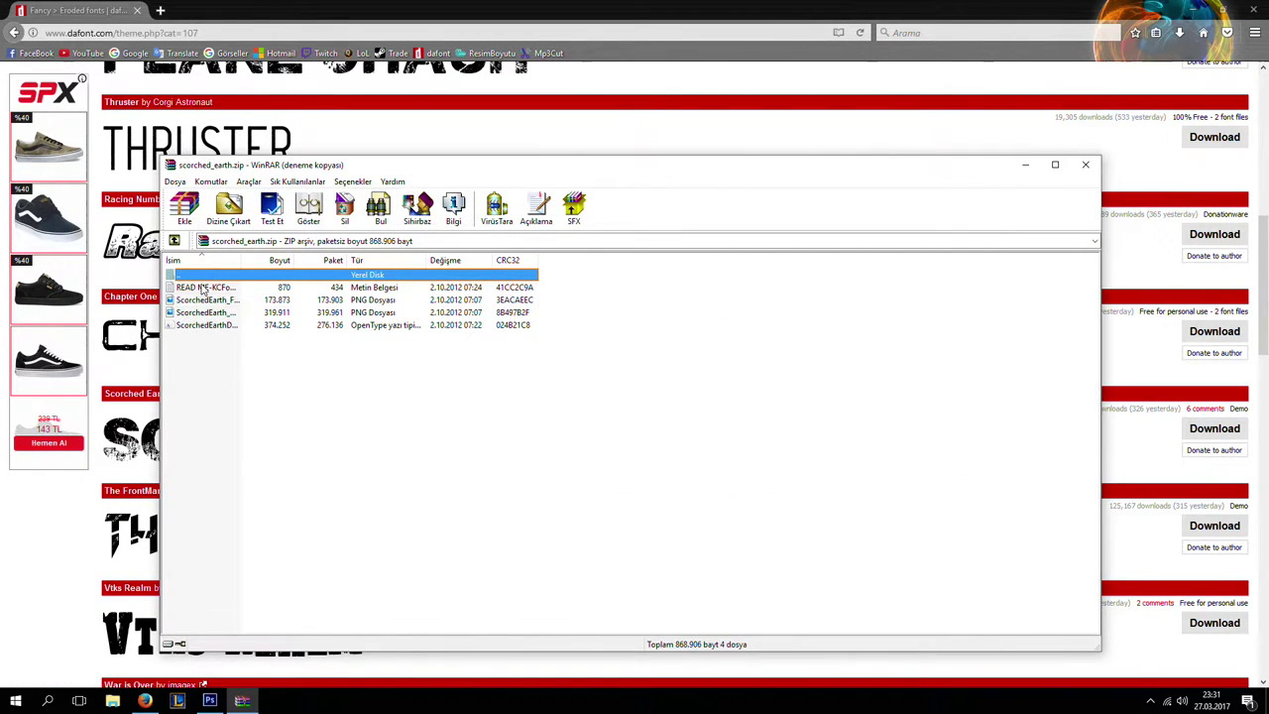
key(Down)
key(Down)
key(Down)
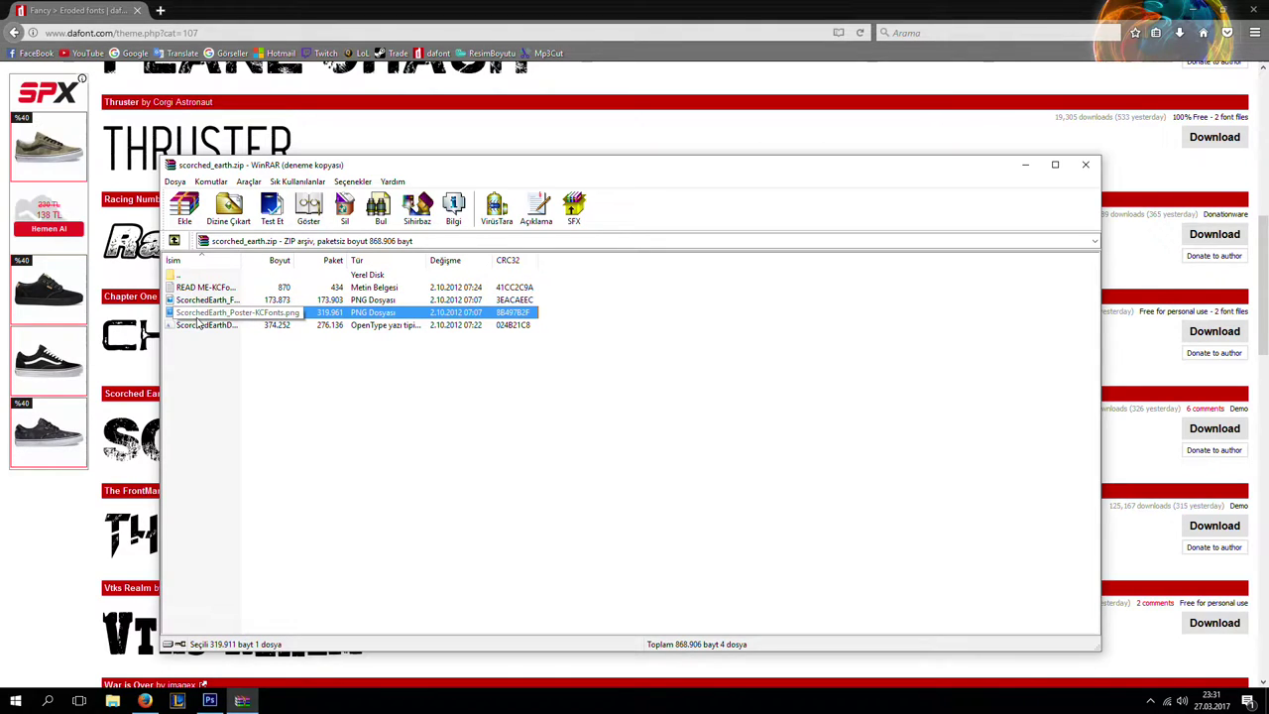
click(263, 353)
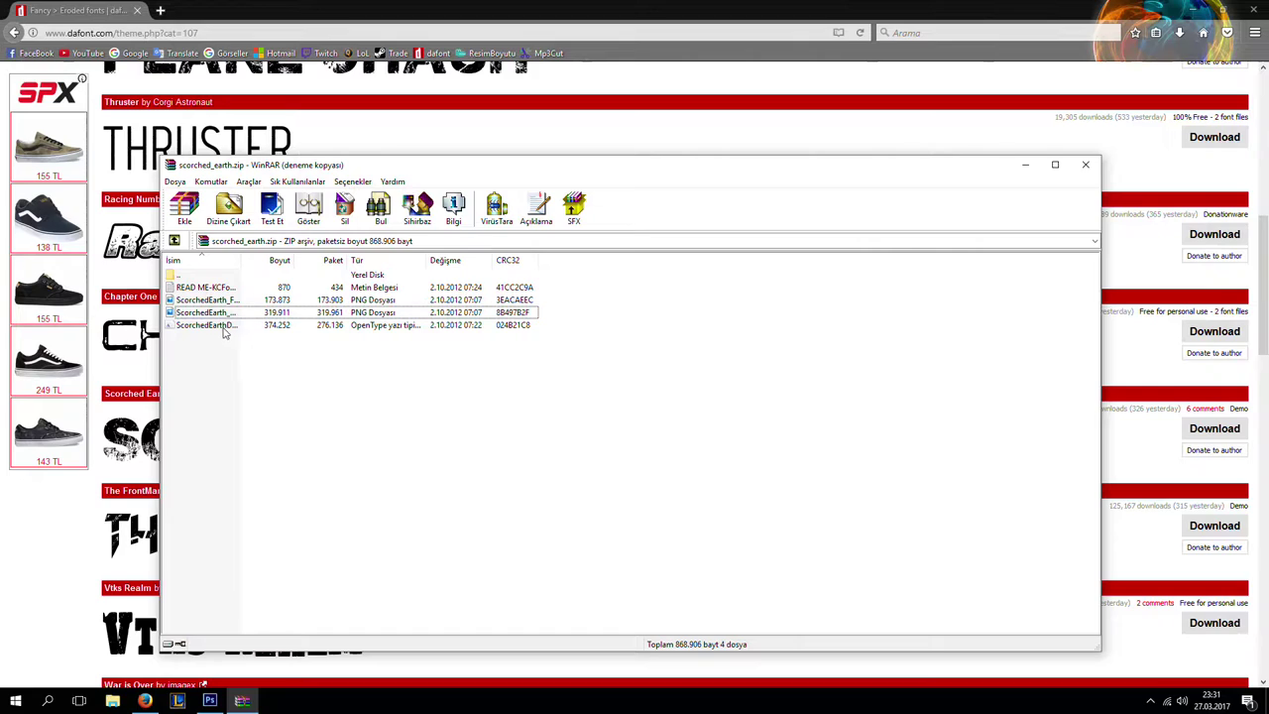
drag(214, 327, 206, 332)
click(208, 331)
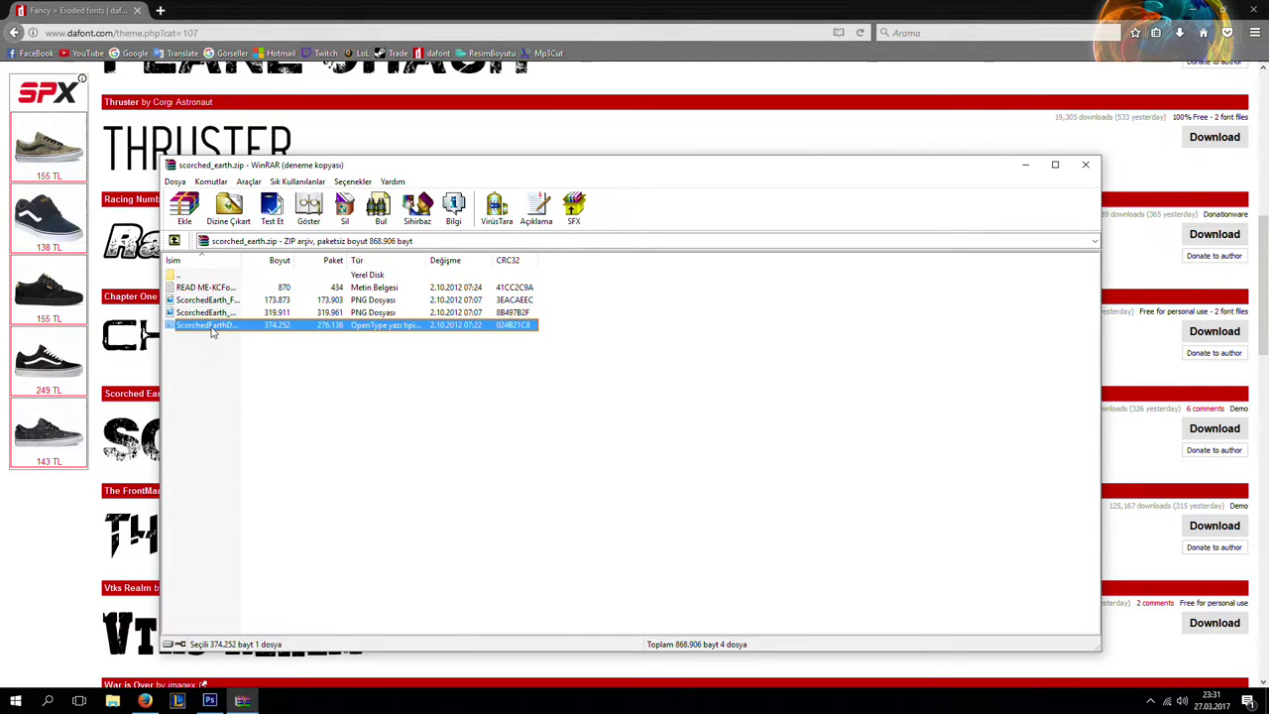
click(211, 331)
click(281, 358)
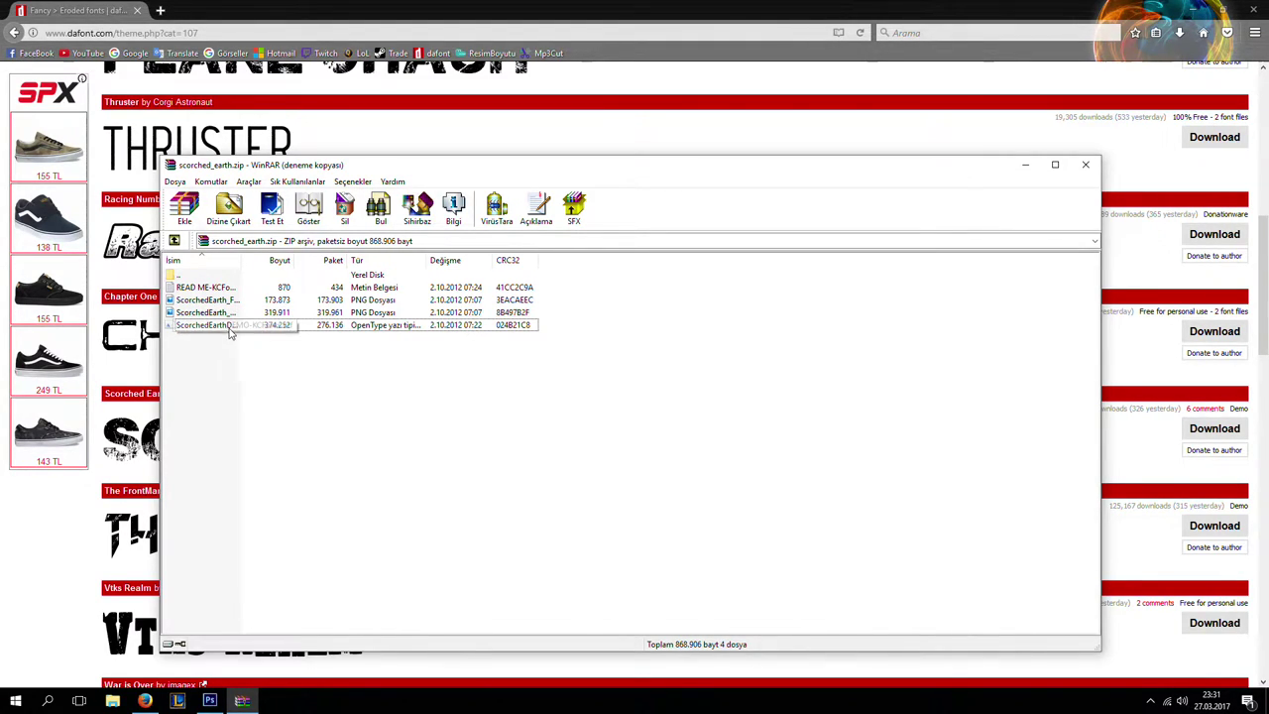
double_click(199, 325)
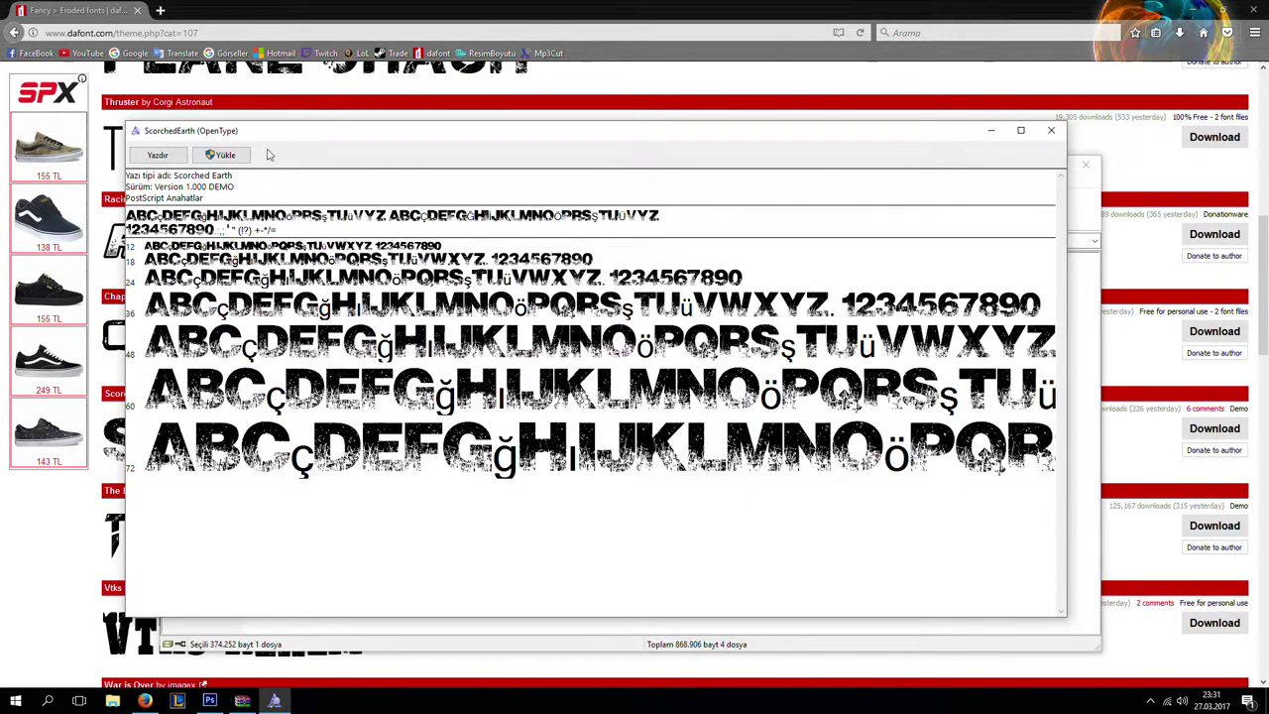
Install the Scorched Earth font and close the Font Viewer window
click(226, 156)
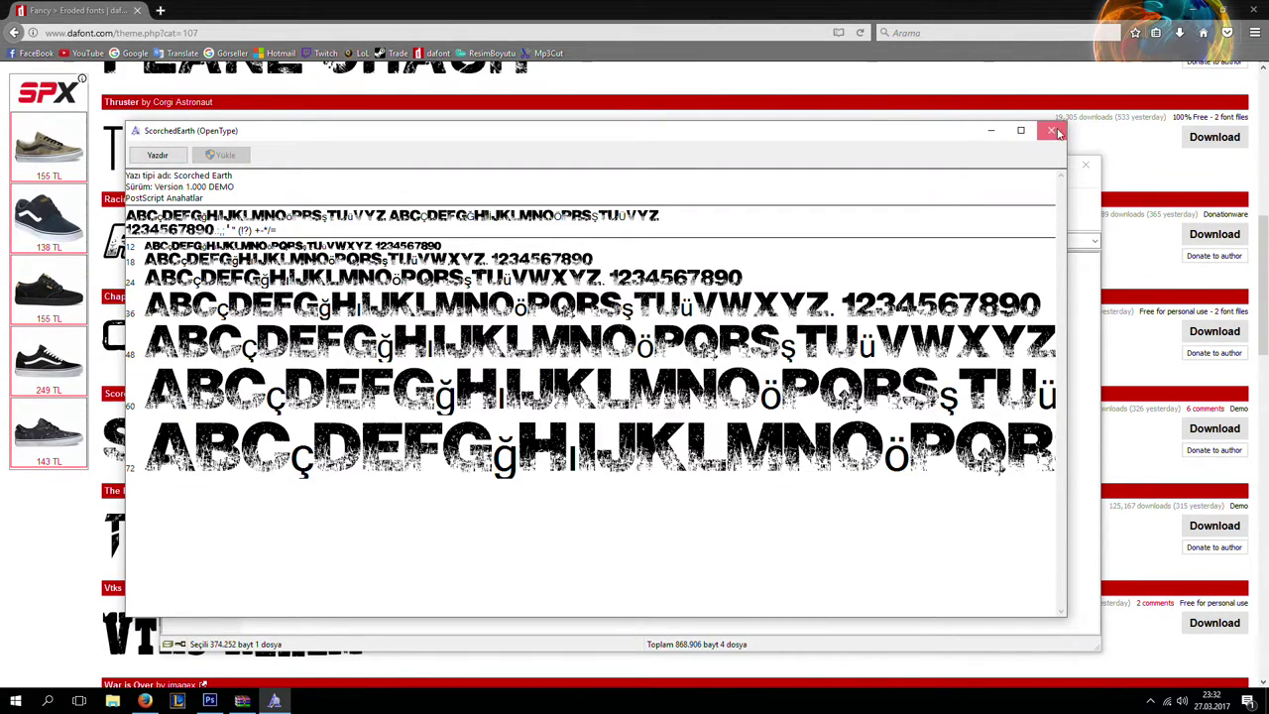
click(1050, 129)
Close the WinRAR window and Firefox to return to Photoshop
click(1086, 167)
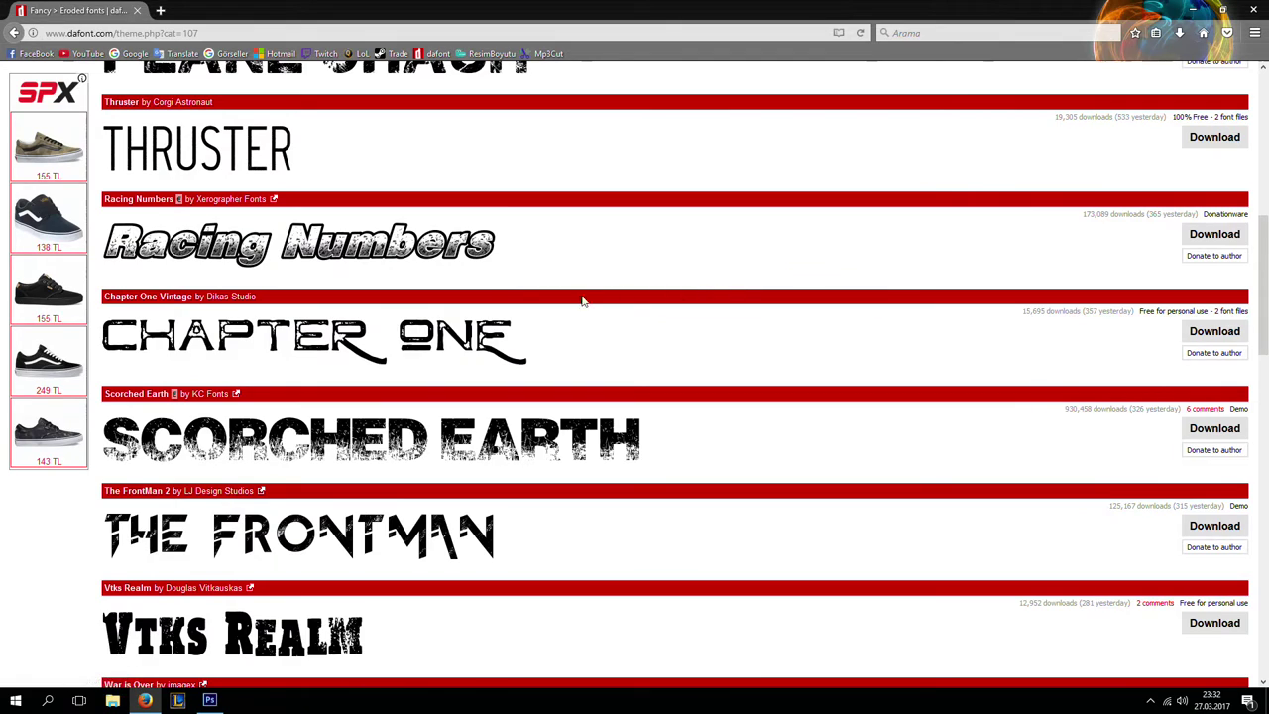
scroll(474, 316, down, 4)
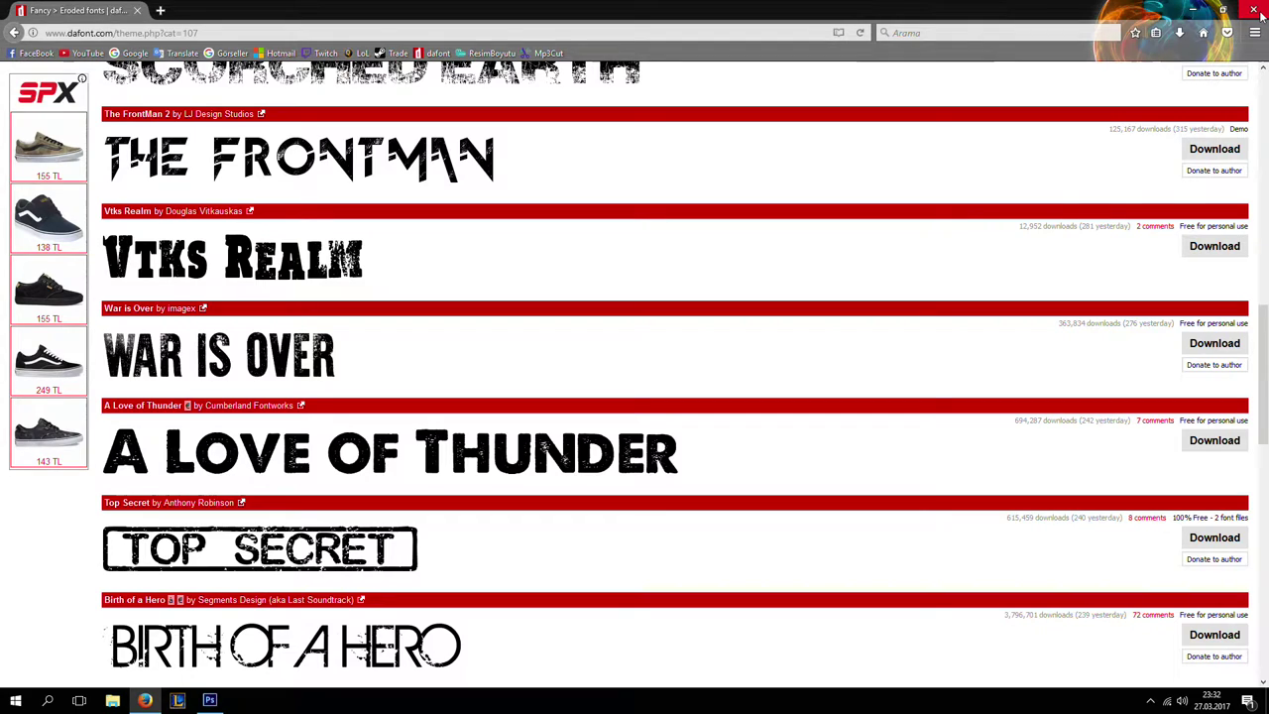
click(1261, 12)
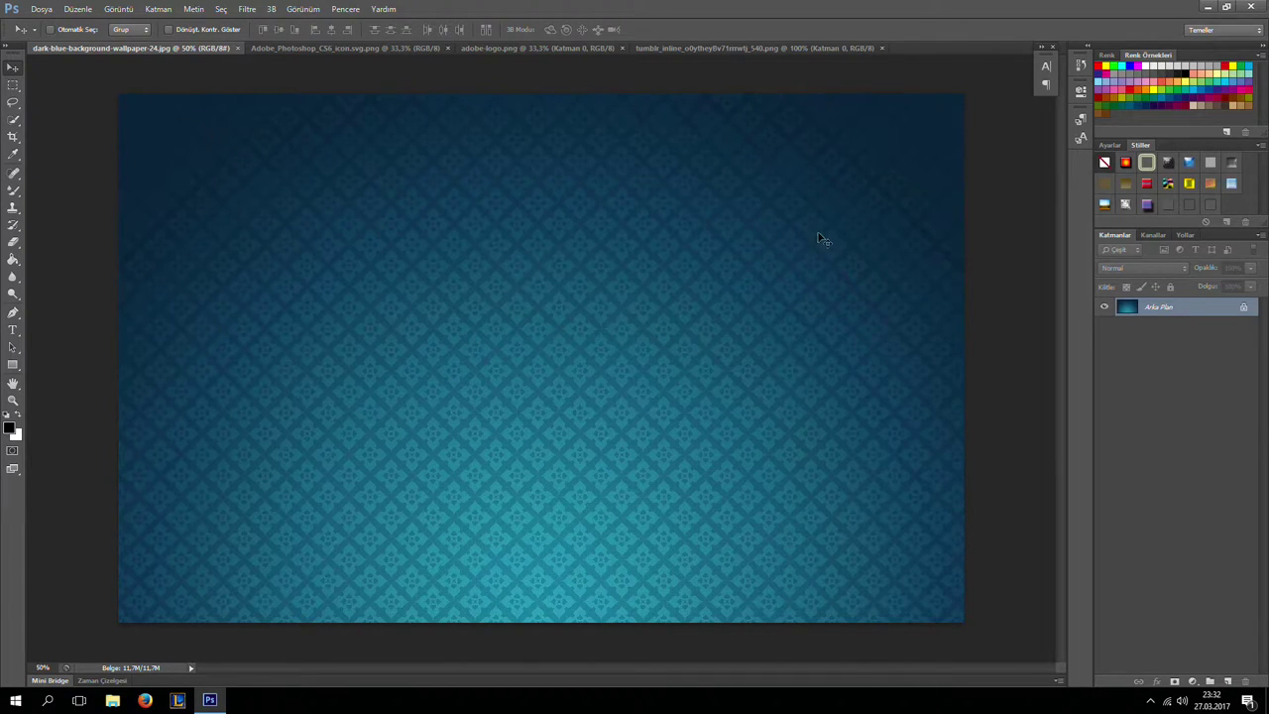
Review the Ps icon, Adobe logo and splash tabs, return to the wallpaper and pick the Type tool
click(312, 49)
click(546, 47)
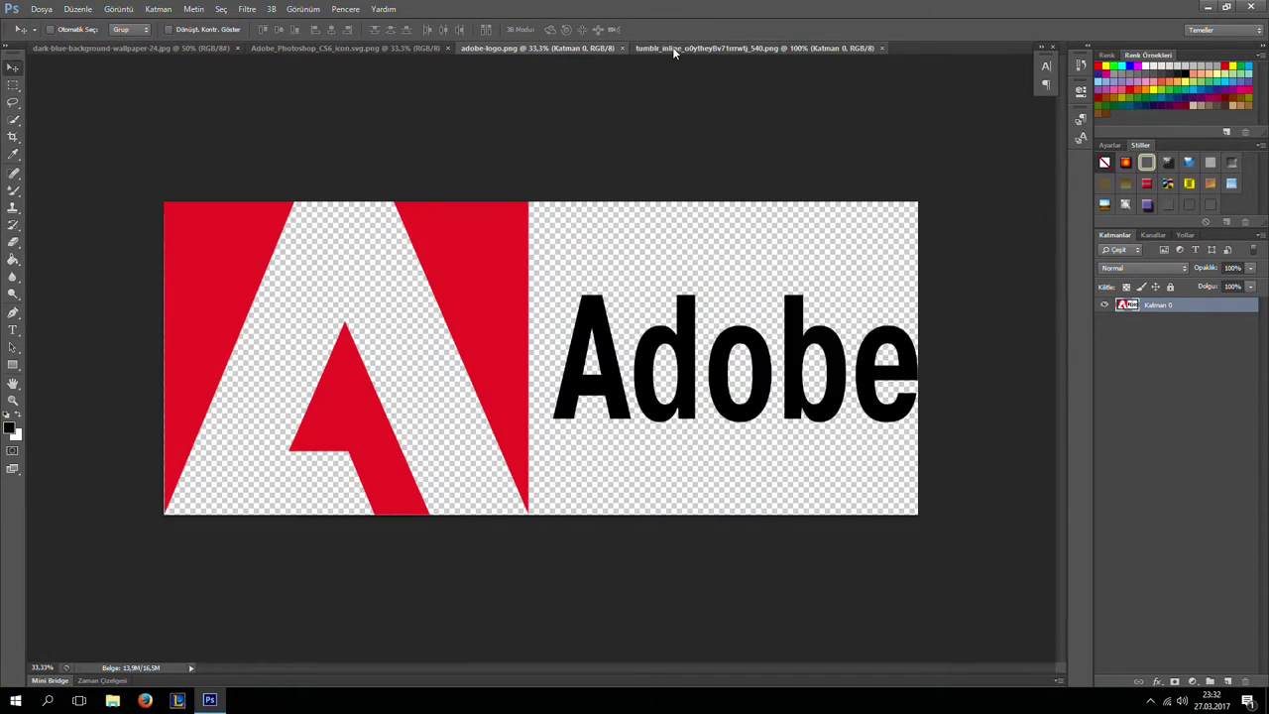
click(673, 47)
click(312, 48)
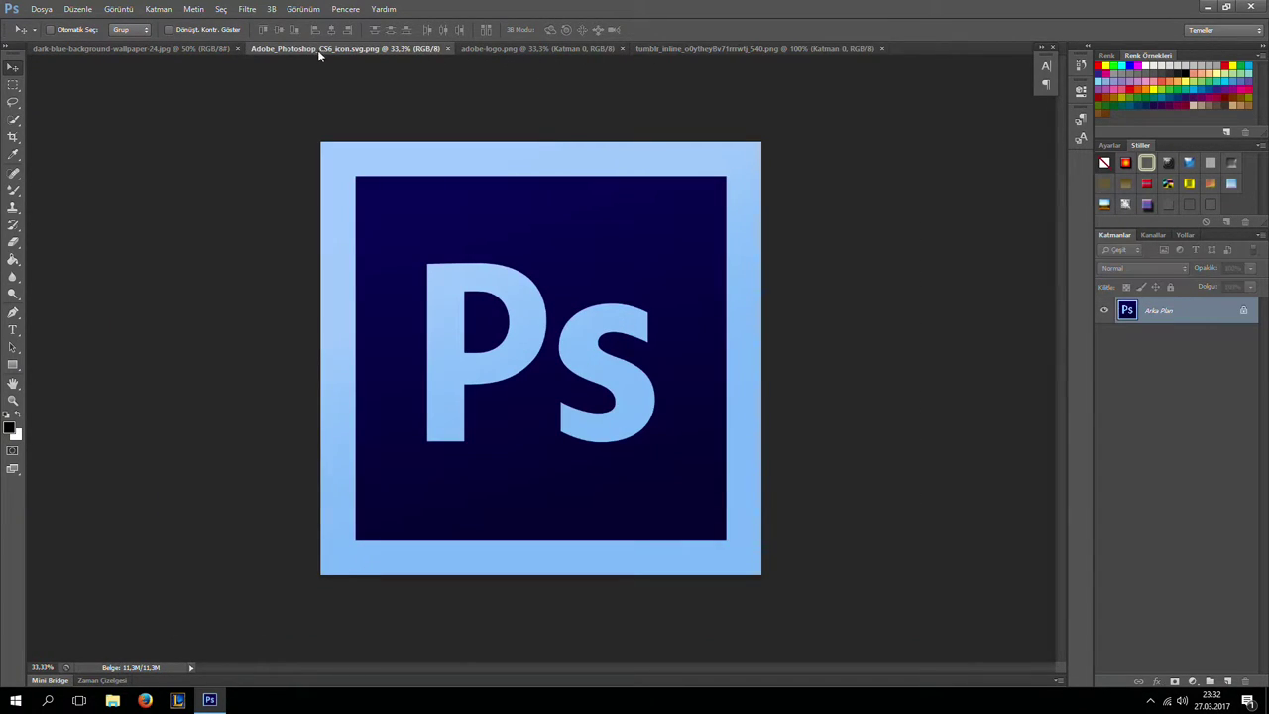
click(143, 49)
click(14, 331)
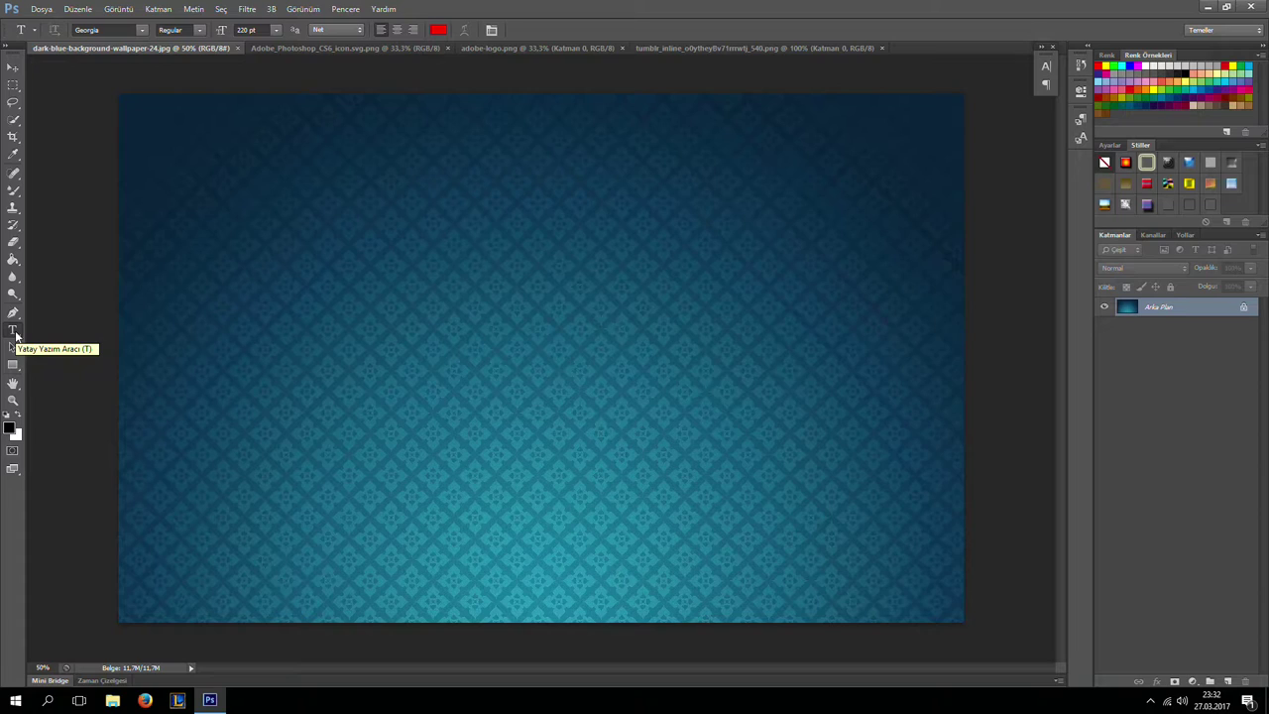
Type PRATIK / THUMBNAIL / YAPIMI at the top left, correcting the THUMBANIL typo
click(249, 196)
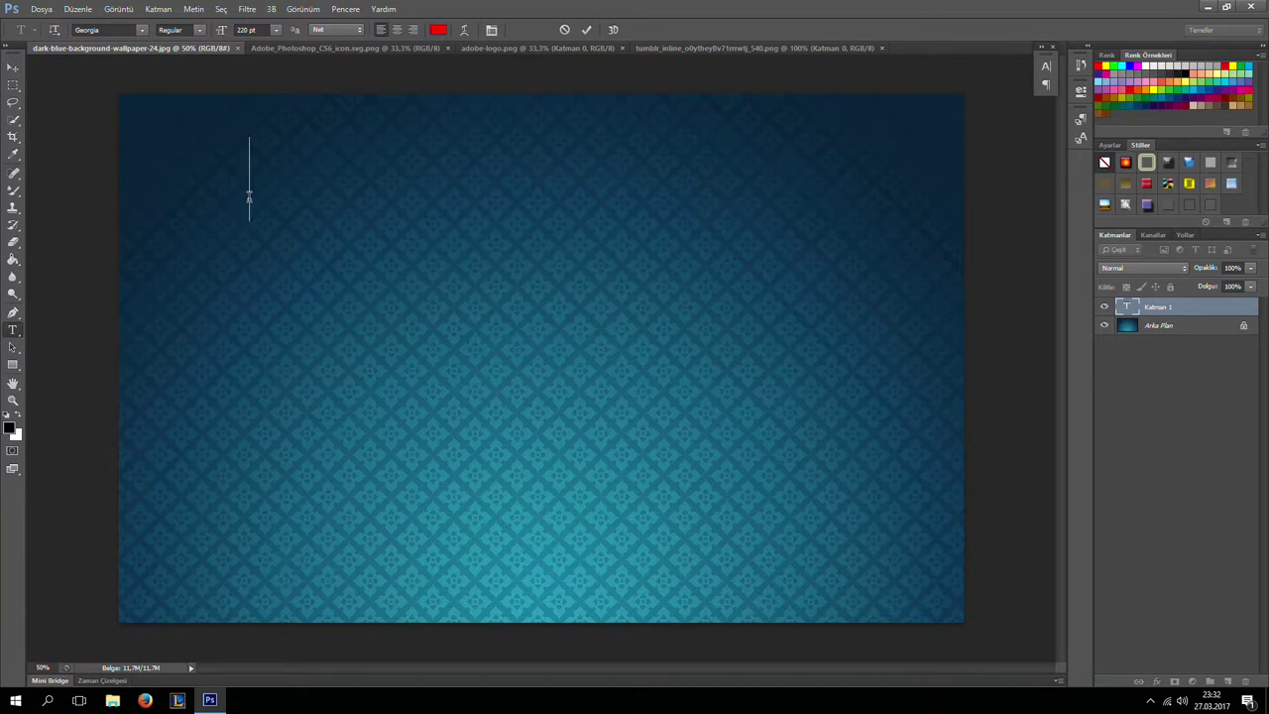
text(PRATI)
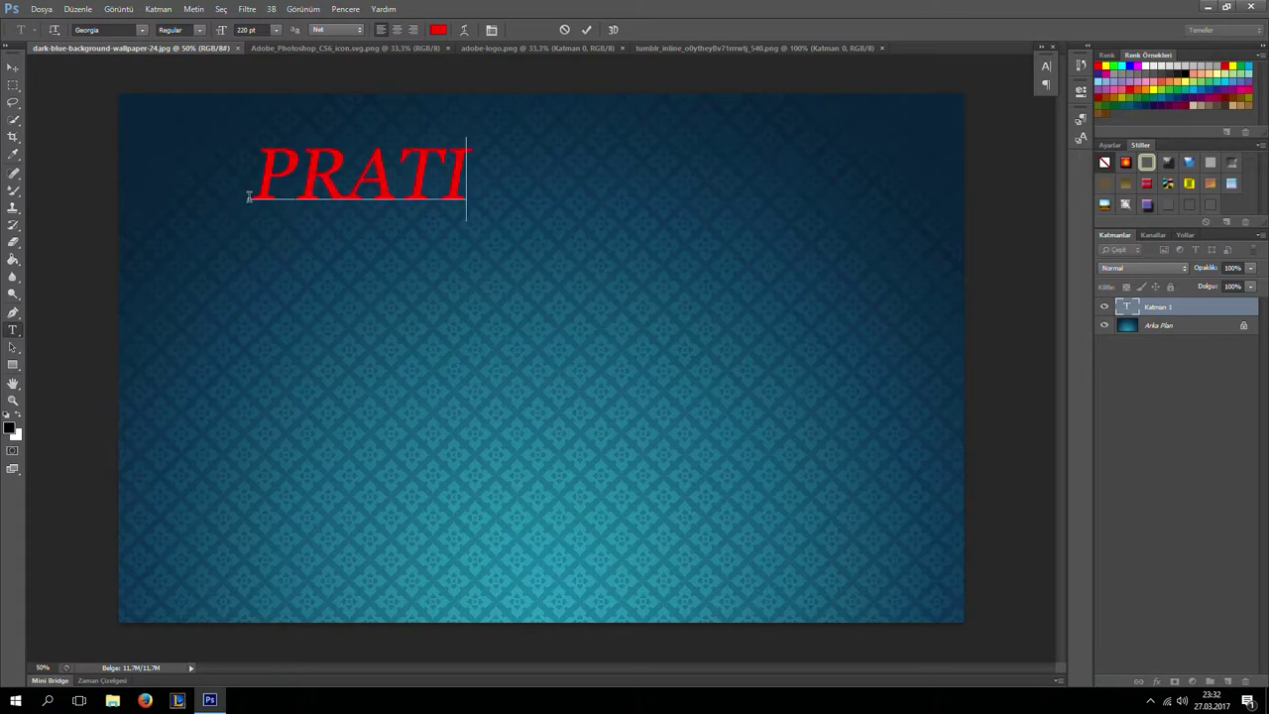
text(K)
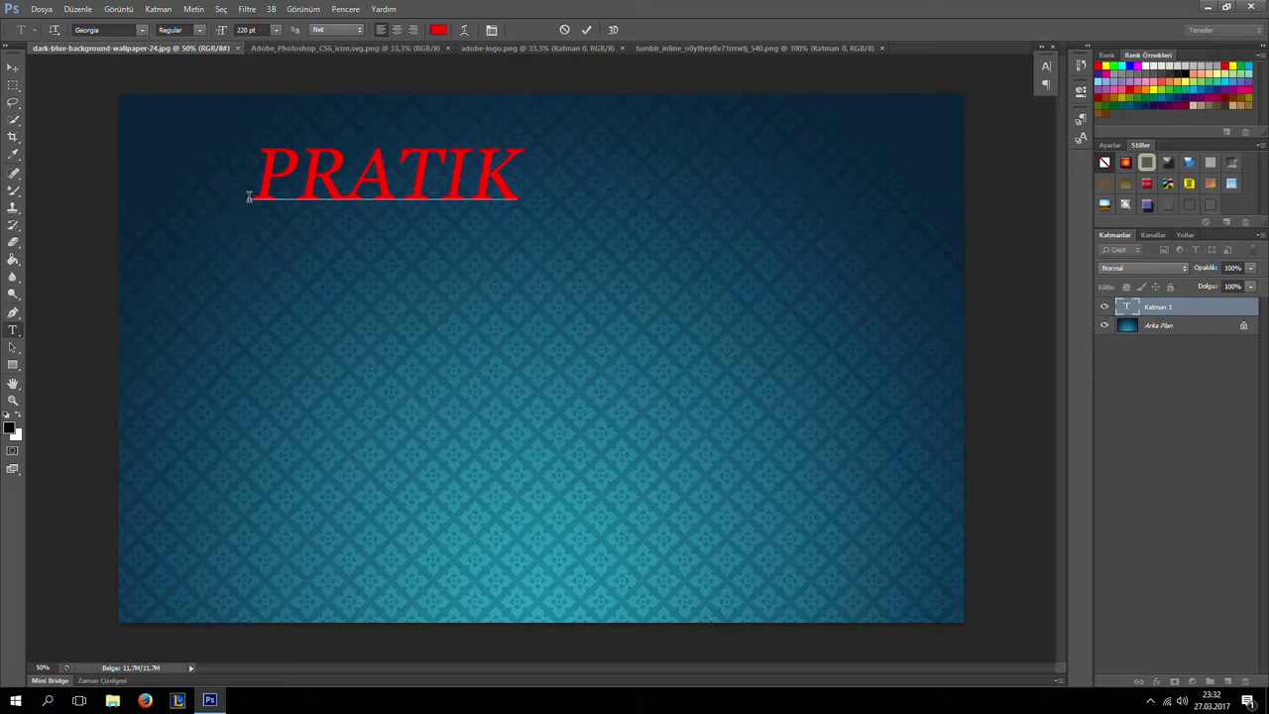
text(THUMB)
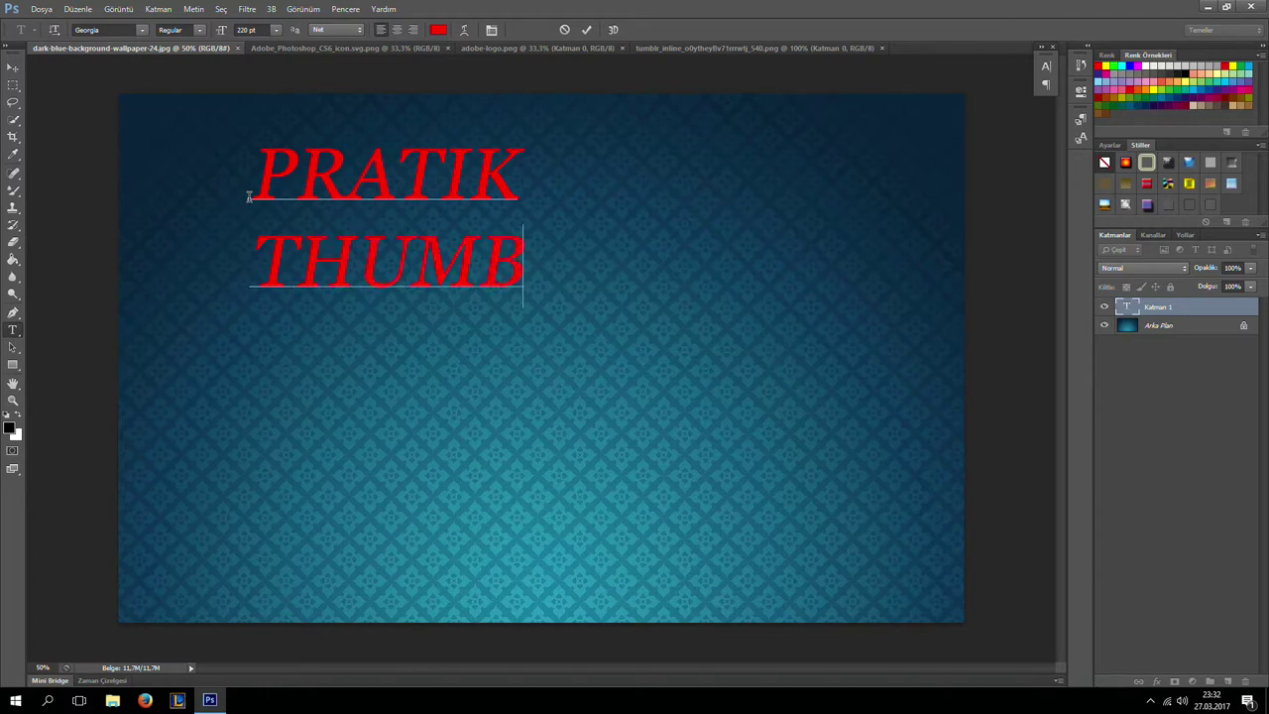
text(ANIL)
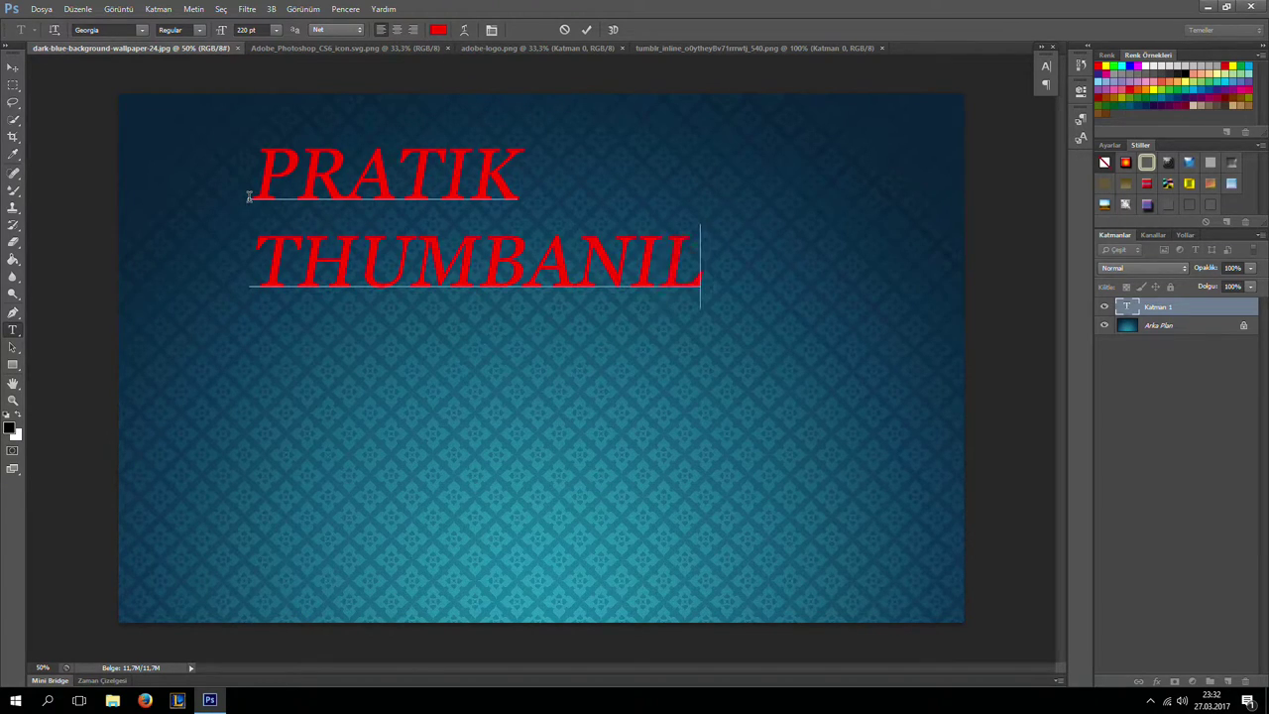
key(BackSpace)
key(BackSpace)
key(BackSpace)
key(Left)
text(na)
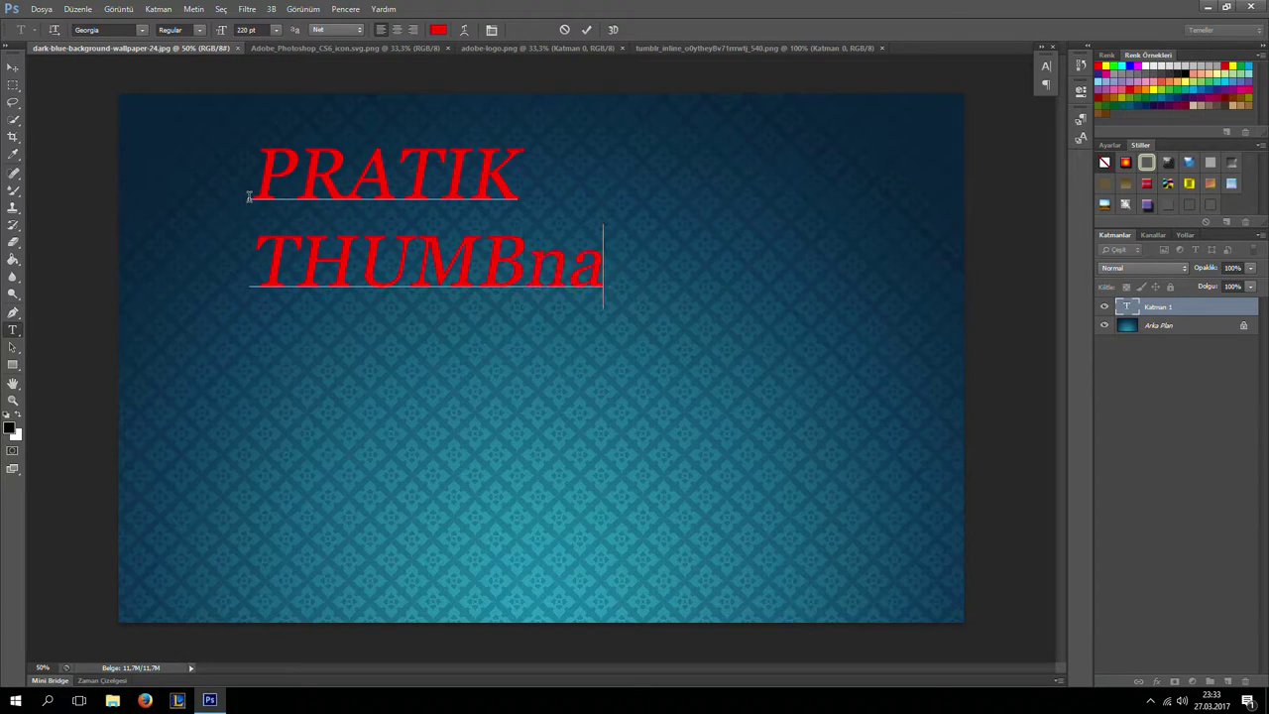
key(BackSpace)
key(BackSpace)
text(NAIL)
key(Return)
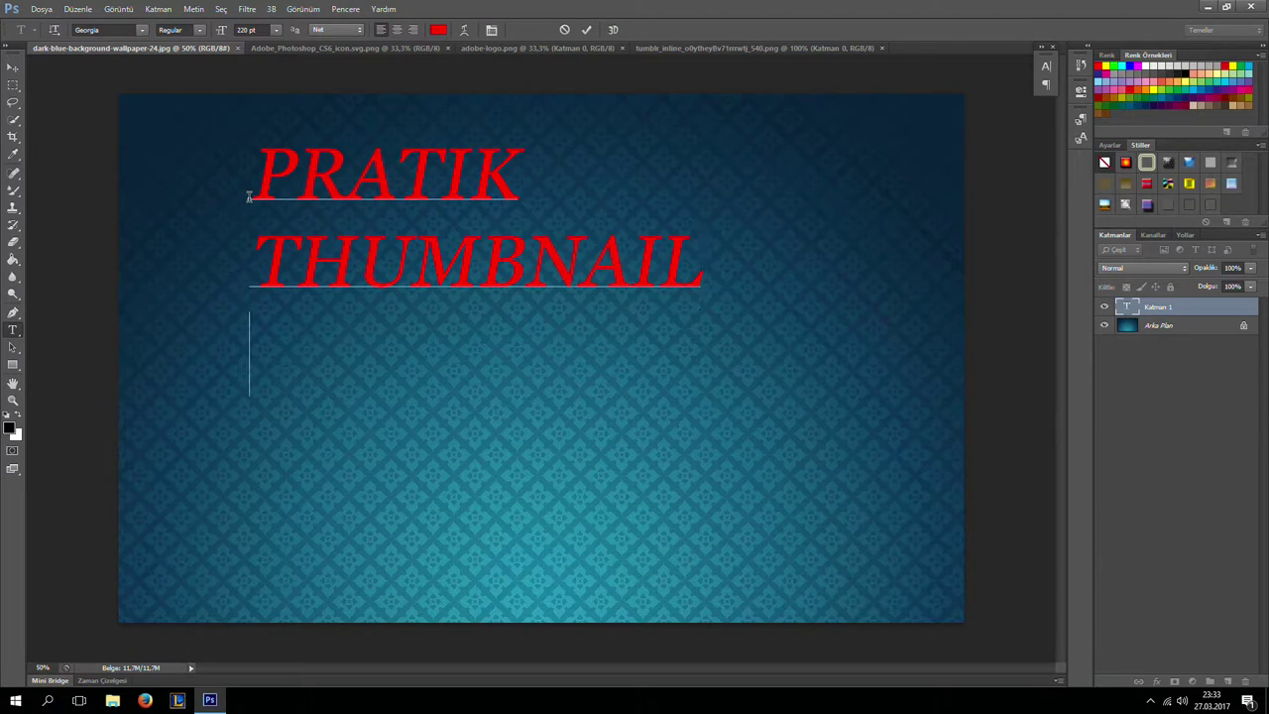
text(YAPIMI)
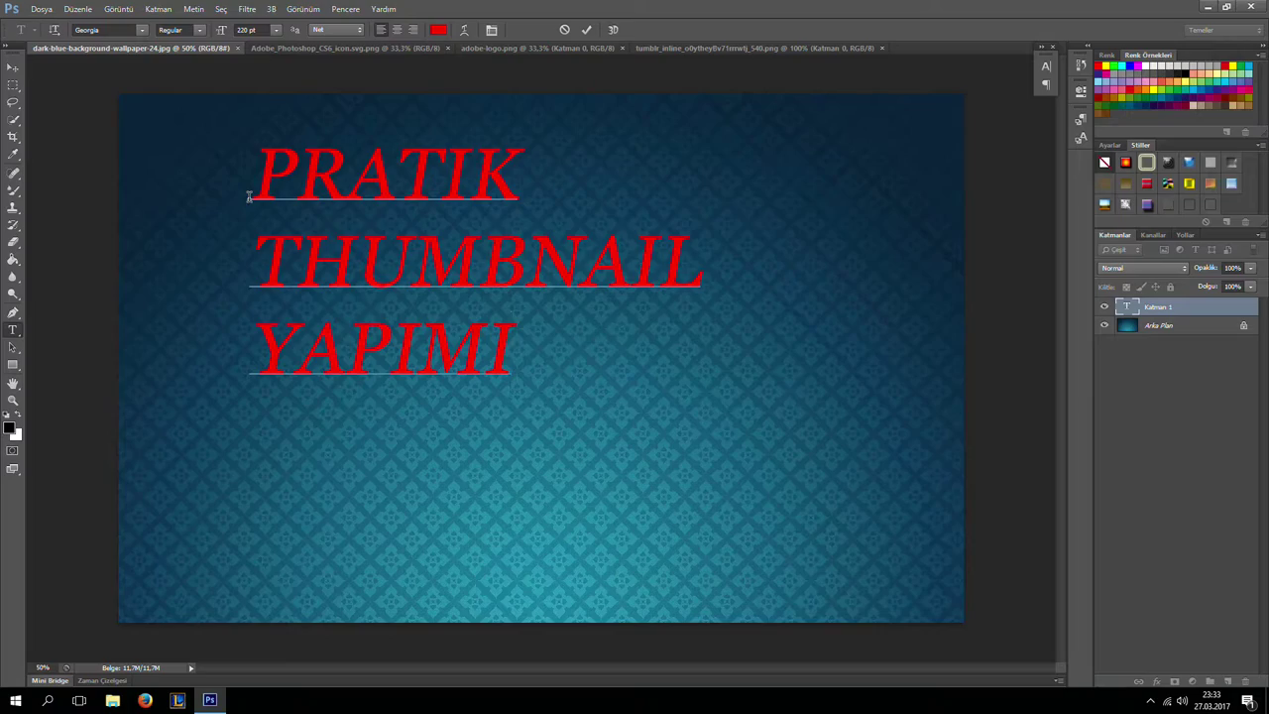
Commit the title text and move the red title block up toward the upper left
click(13, 66)
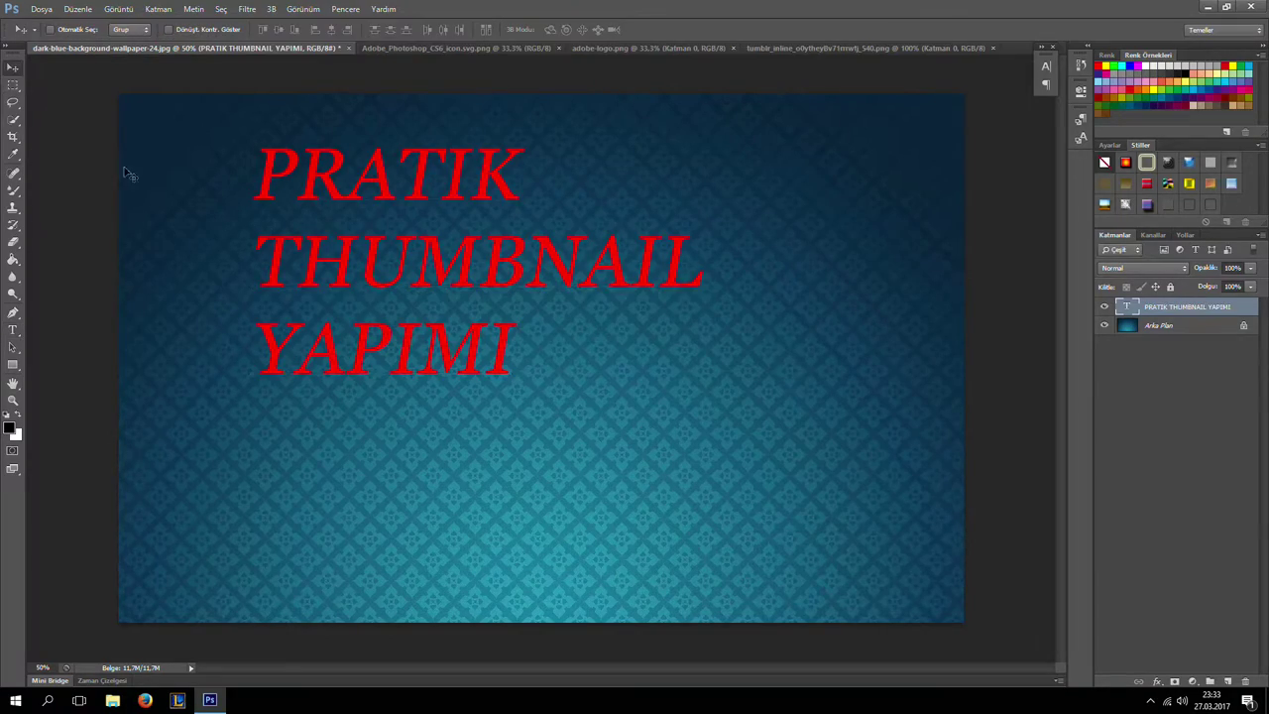
mouse_move(398, 323)
mouse_down()
mouse_move(443, 363)
mouse_move(453, 343)
mouse_move(410, 332)
mouse_up()
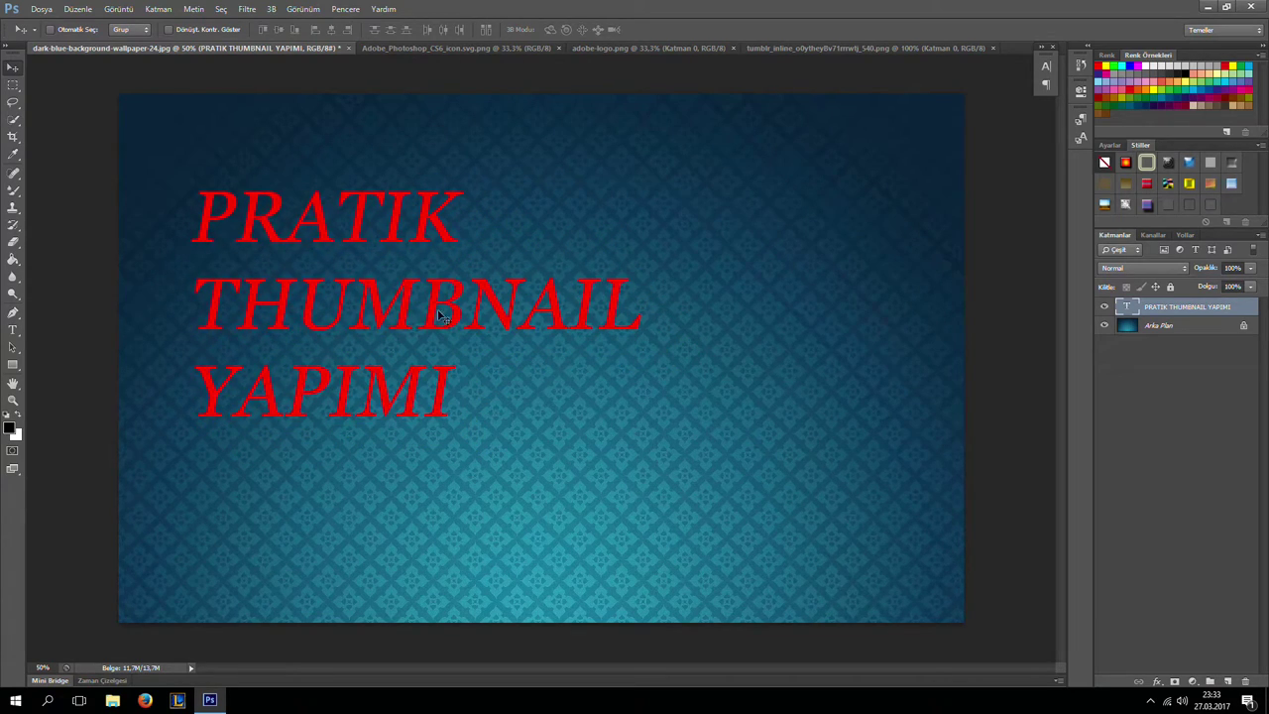
mouse_move(409, 332)
mouse_down()
mouse_move(423, 249)
mouse_move(407, 250)
mouse_up()
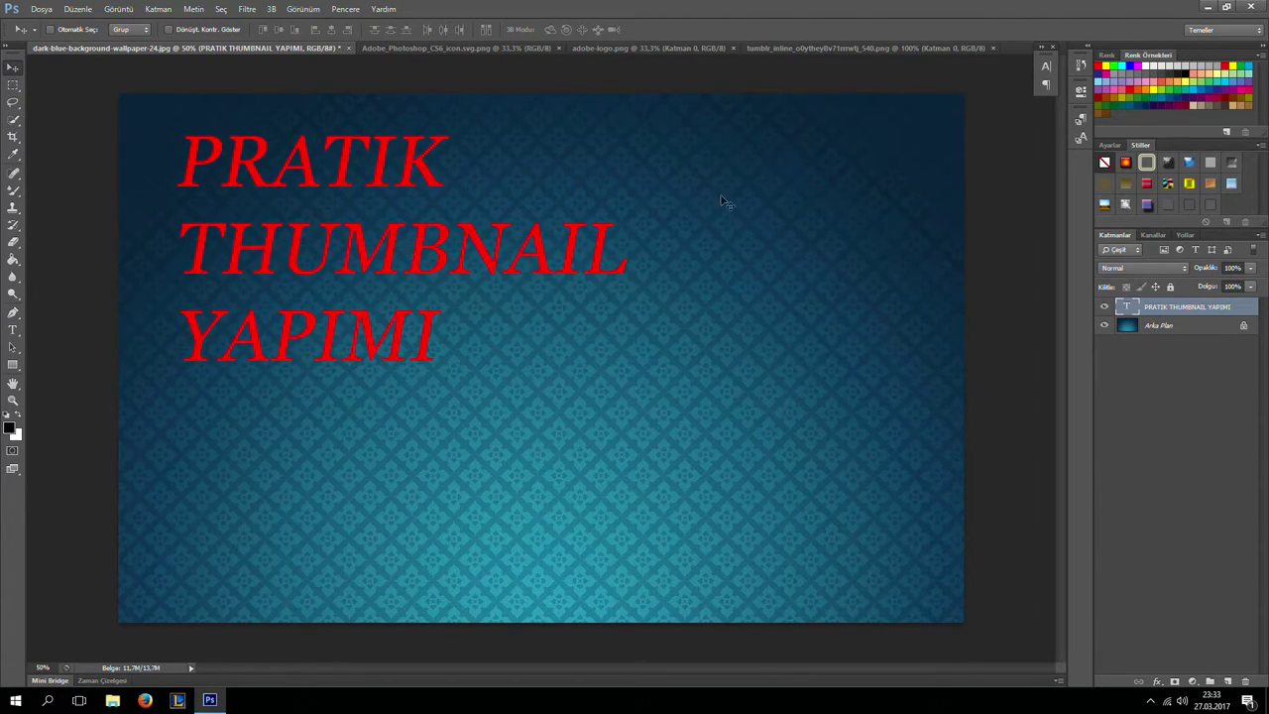
Collapse the Karakter panel and close the side strip of text panels
click(1045, 62)
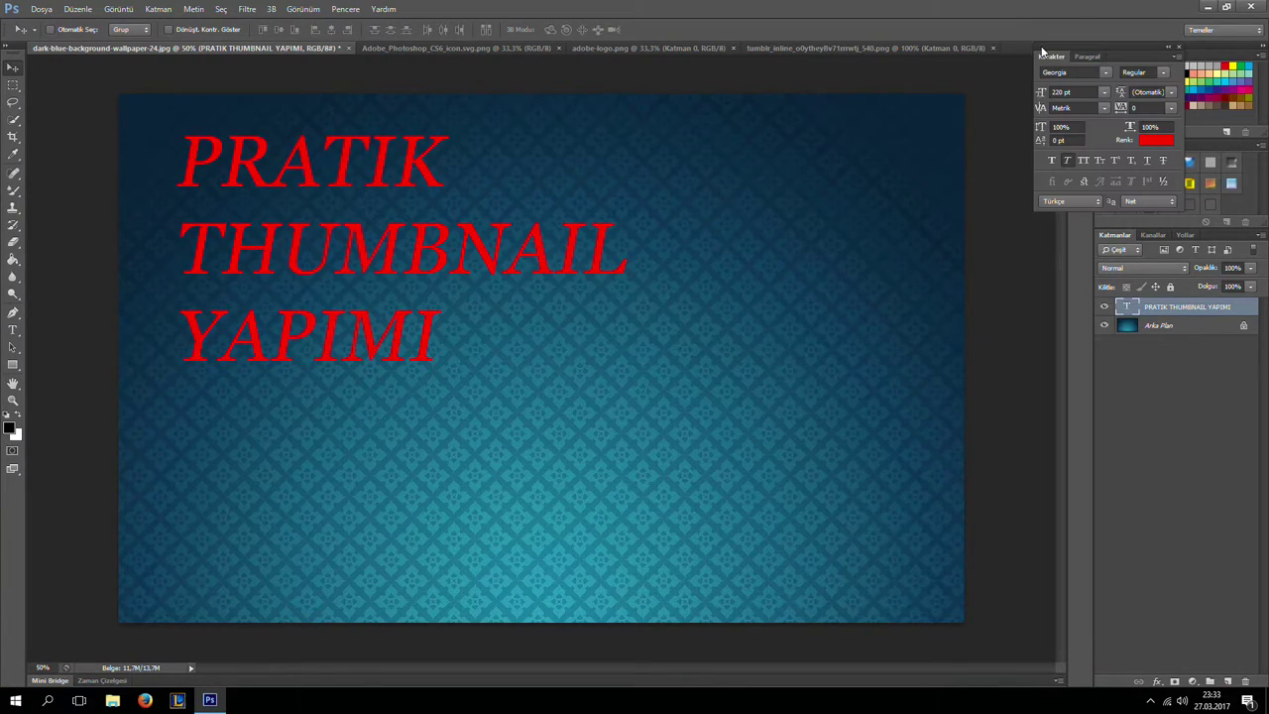
click(1167, 49)
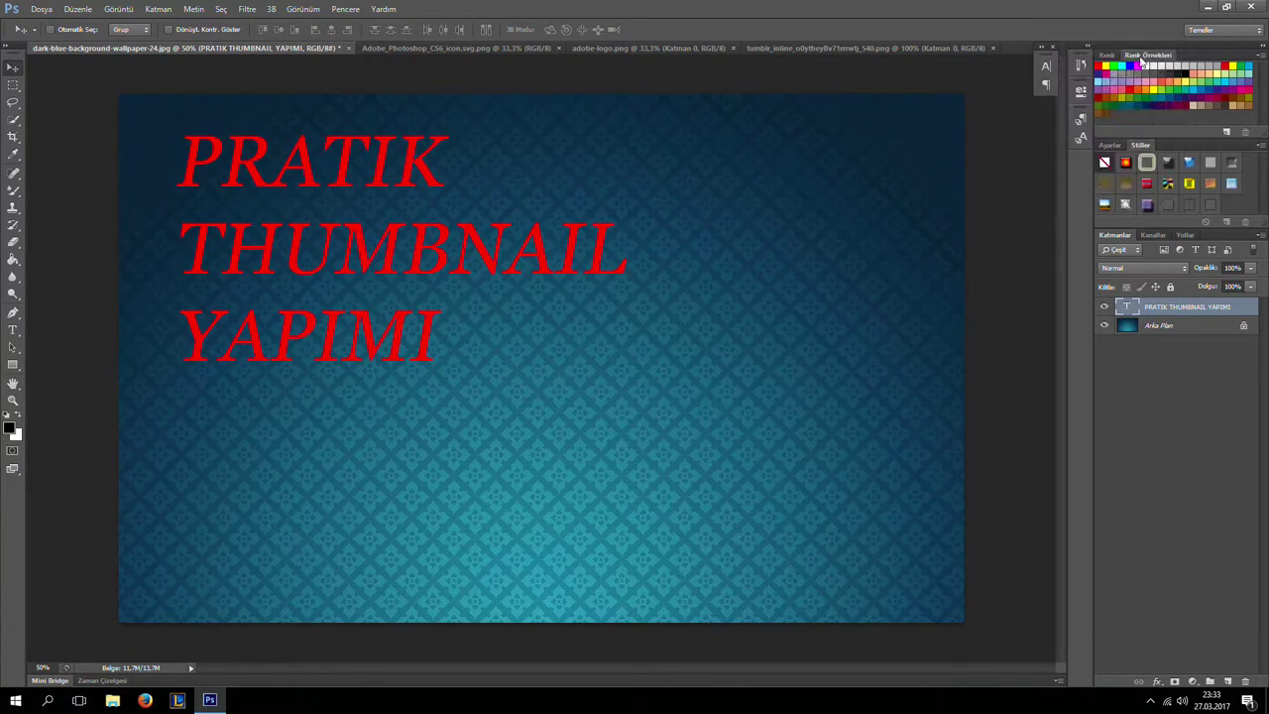
click(1054, 49)
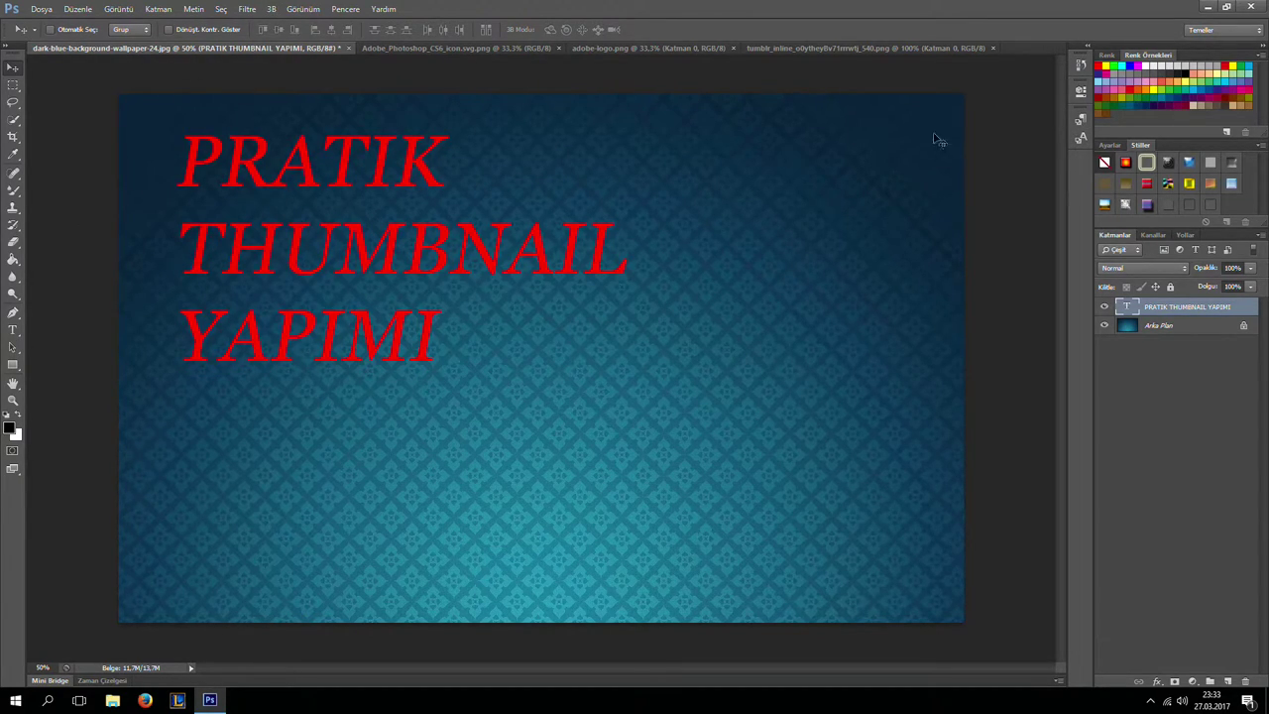
click(191, 9)
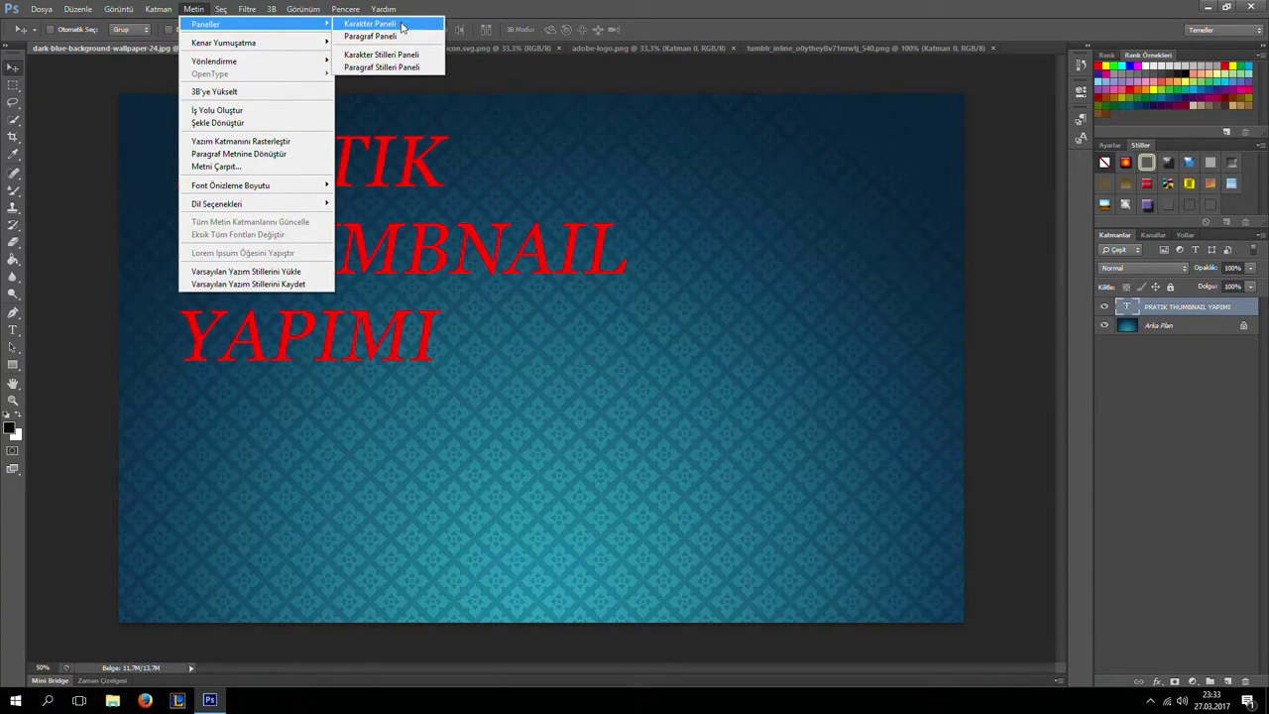
Open the Character panel and shift the title block slightly right and lower
click(406, 22)
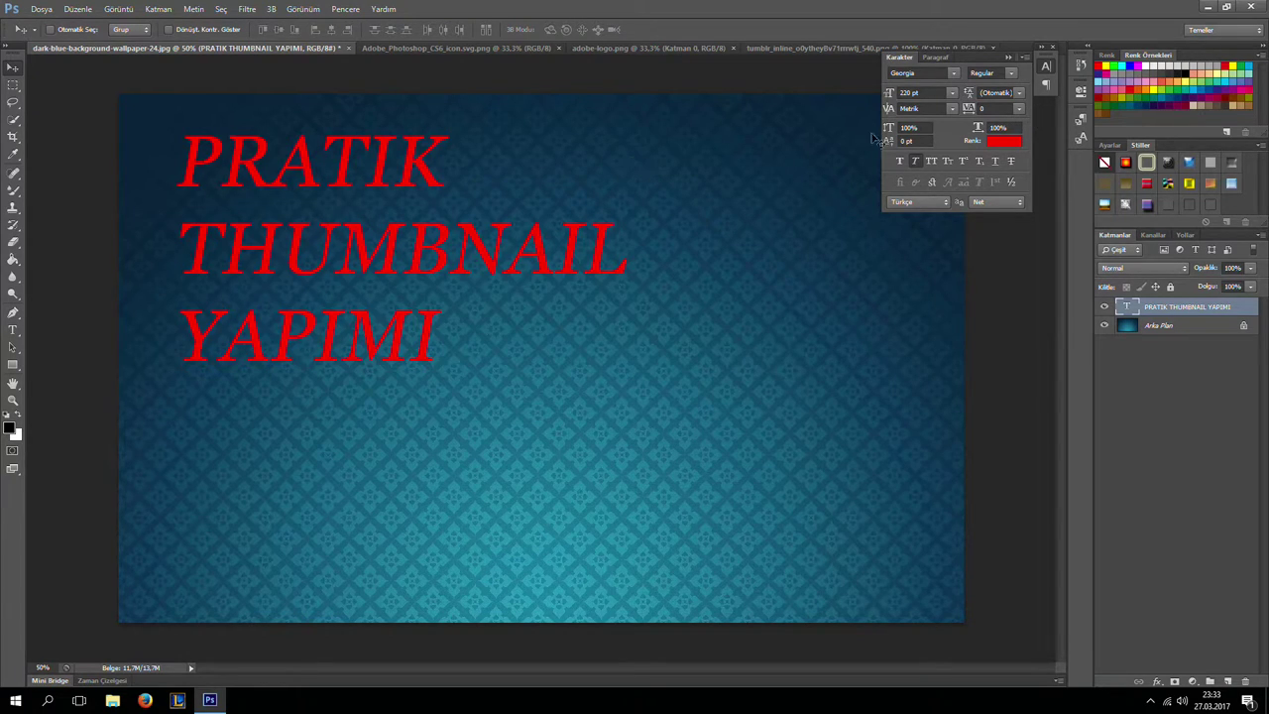
drag(528, 206, 473, 266)
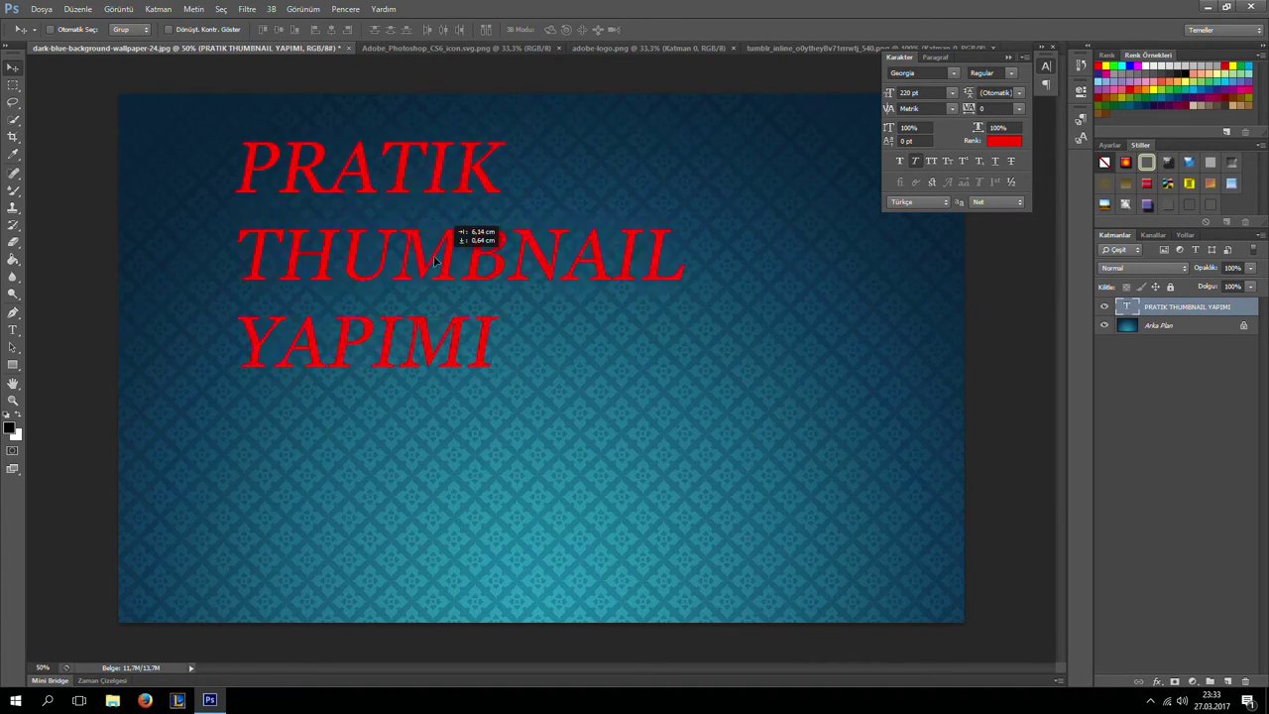
drag(474, 265, 480, 276)
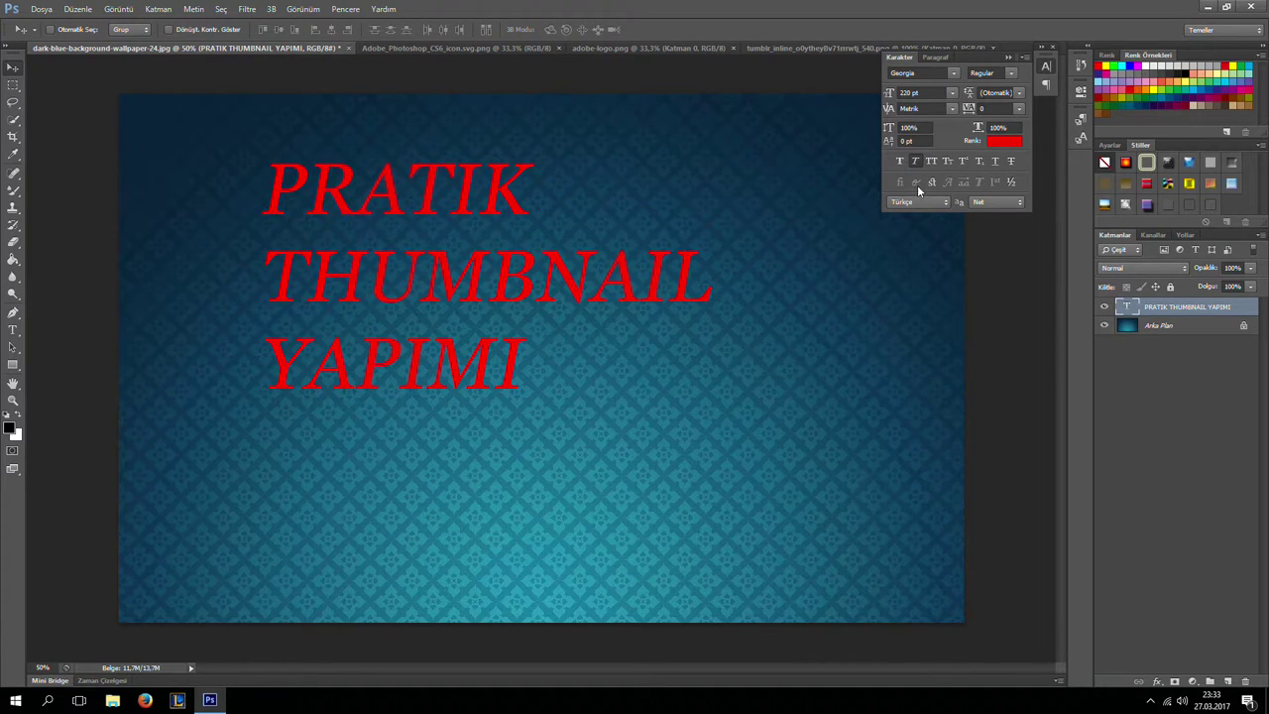
Open the font dropdown and scroll up the list toward the electrical font
click(953, 74)
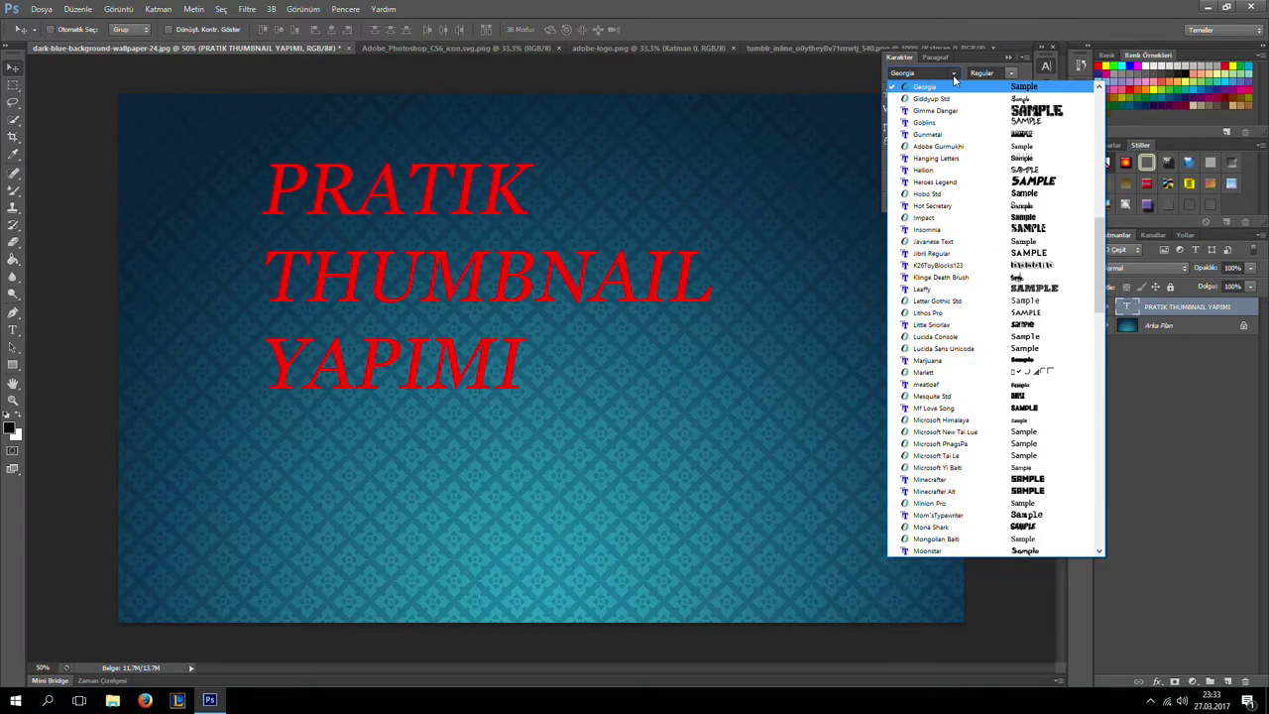
click(953, 74)
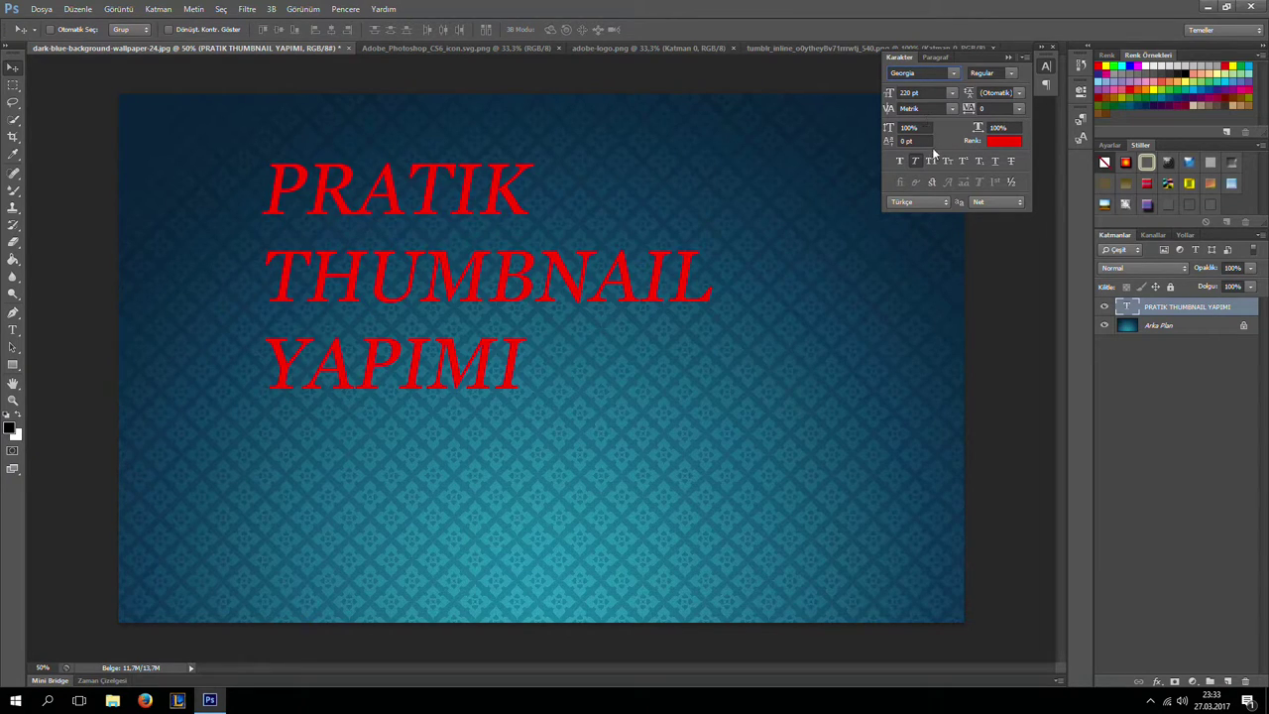
click(952, 73)
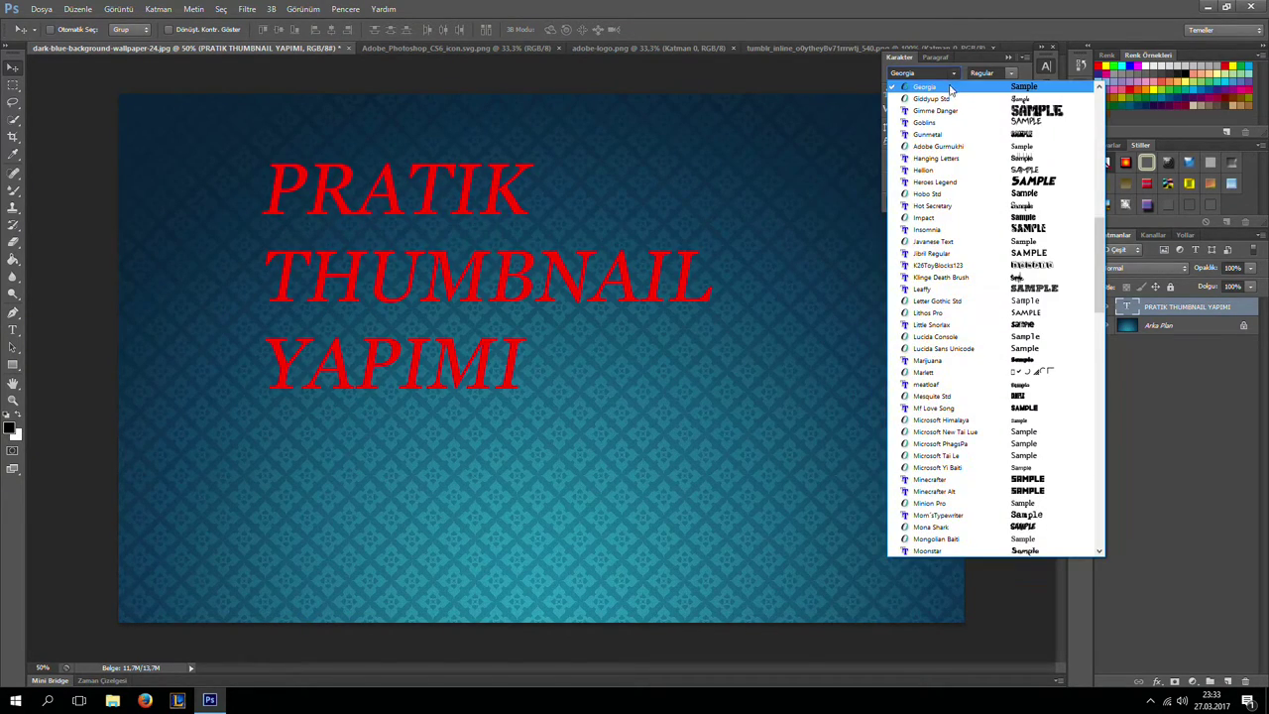
scroll(952, 302, up, 1)
scroll(949, 287, up, 2)
scroll(947, 257, up, 2)
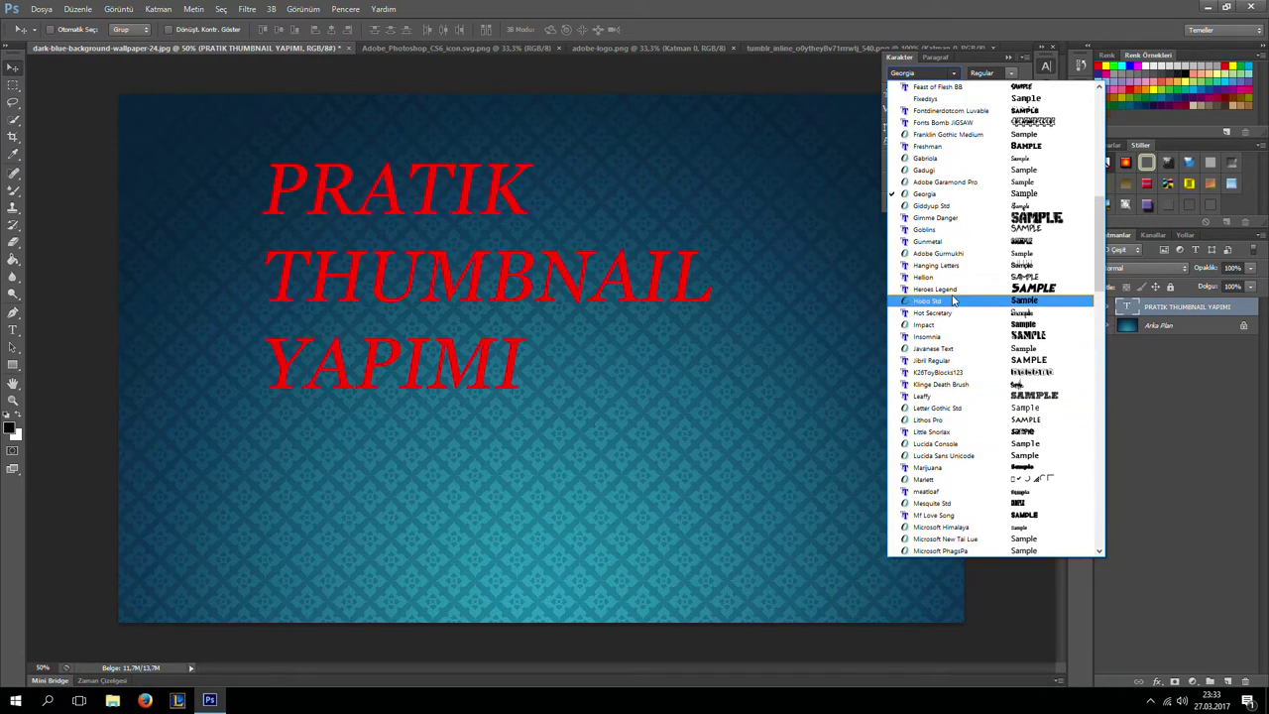
scroll(942, 228, up, 2)
scroll(938, 208, up, 1)
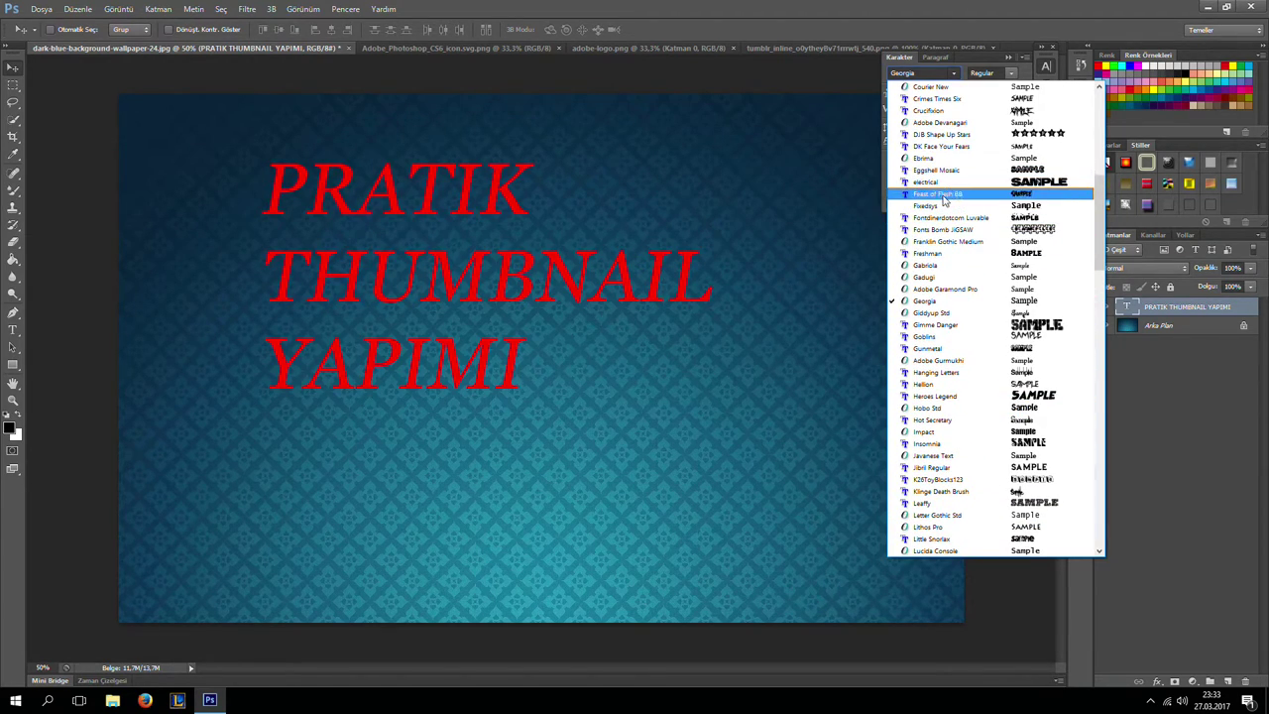
Apply the electrical font to the title, shift it left, and try 150 and 100 pt sizes
click(941, 182)
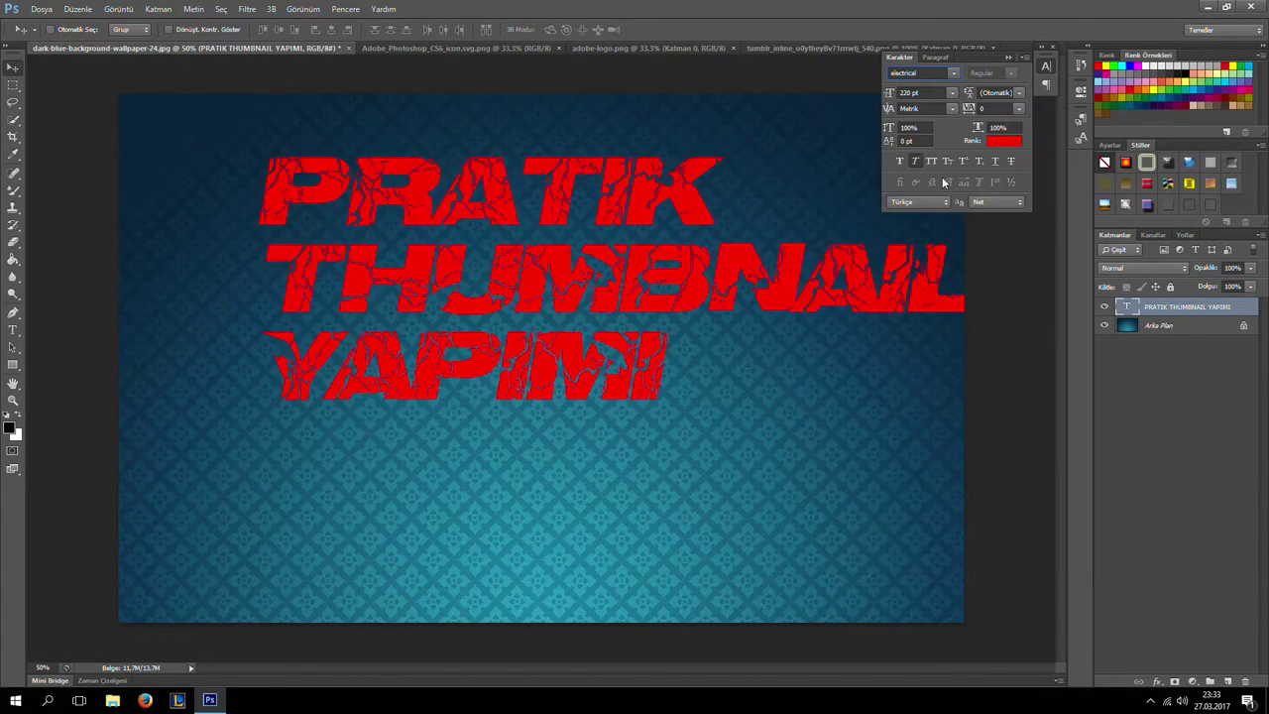
mouse_move(768, 268)
mouse_down()
mouse_move(639, 245)
mouse_move(655, 255)
mouse_up()
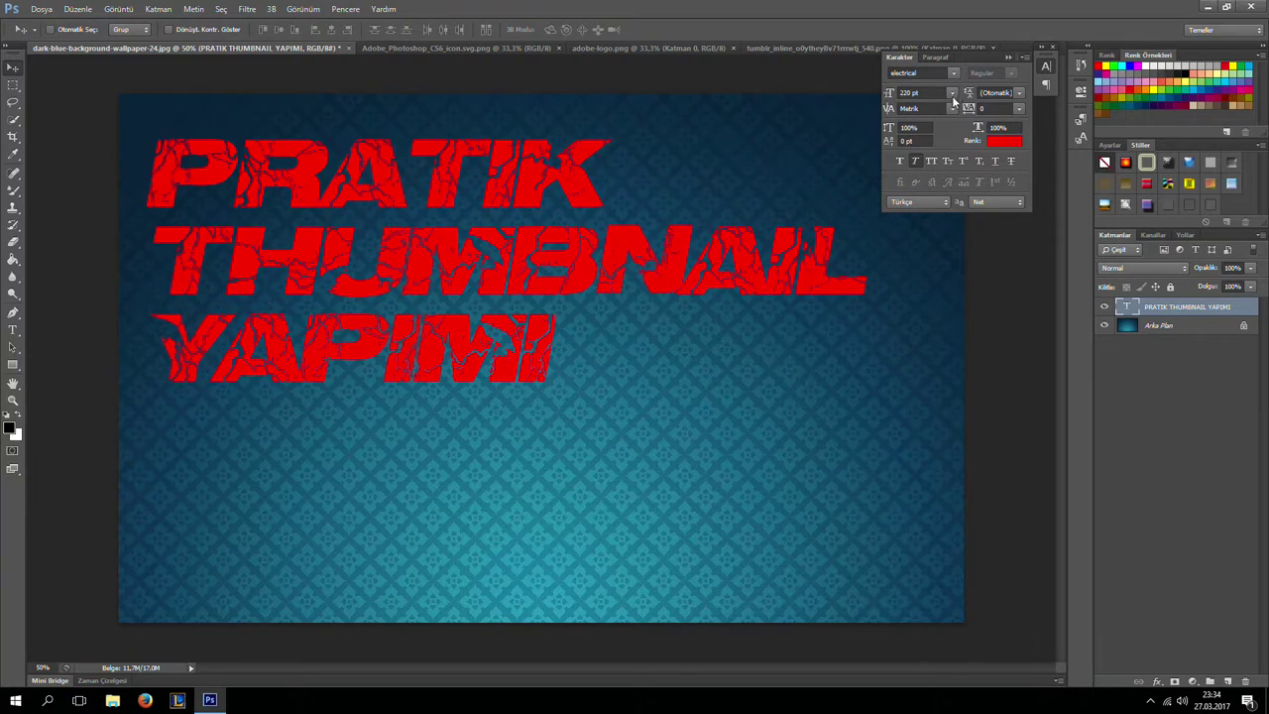
key(Return)
key(Return)
text(150)
key(Return)
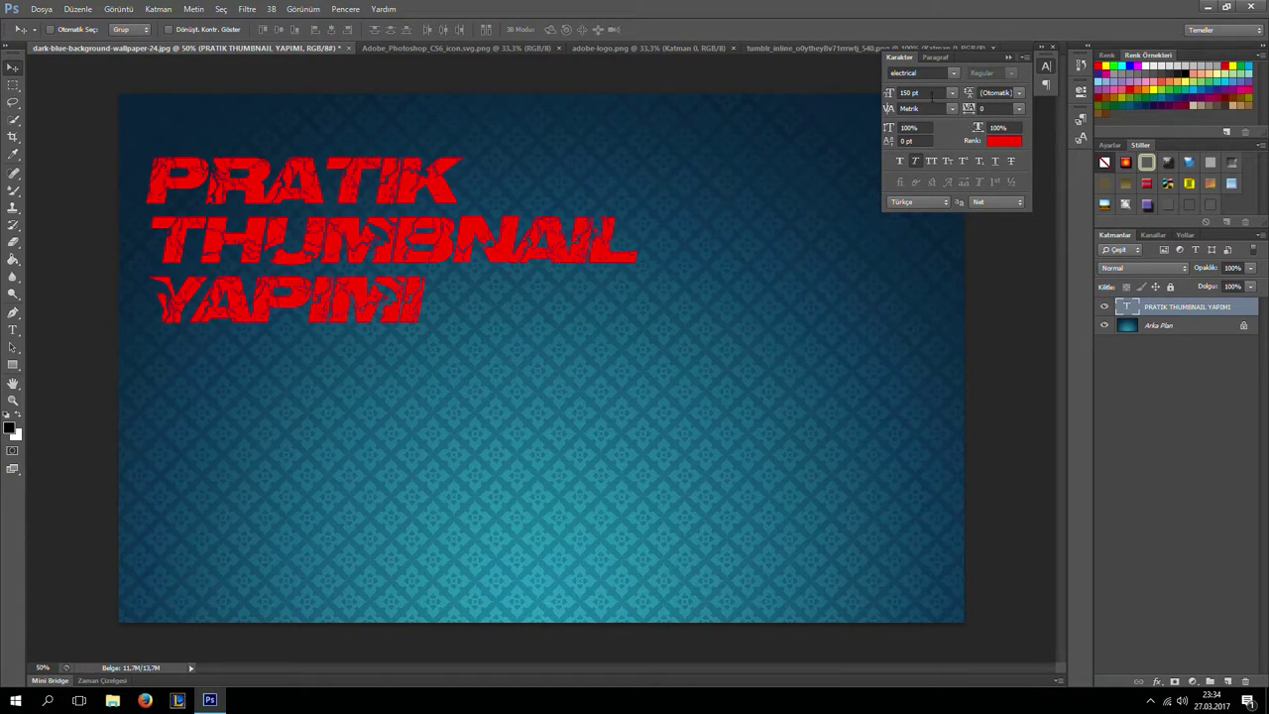
click(921, 93)
text(1)
text(00)
key(Return)
Try 250 pt, then settle the title at 230 pt and position it on the canvas
mouse_move(694, 288)
mouse_down()
mouse_move(573, 340)
mouse_move(621, 315)
mouse_up()
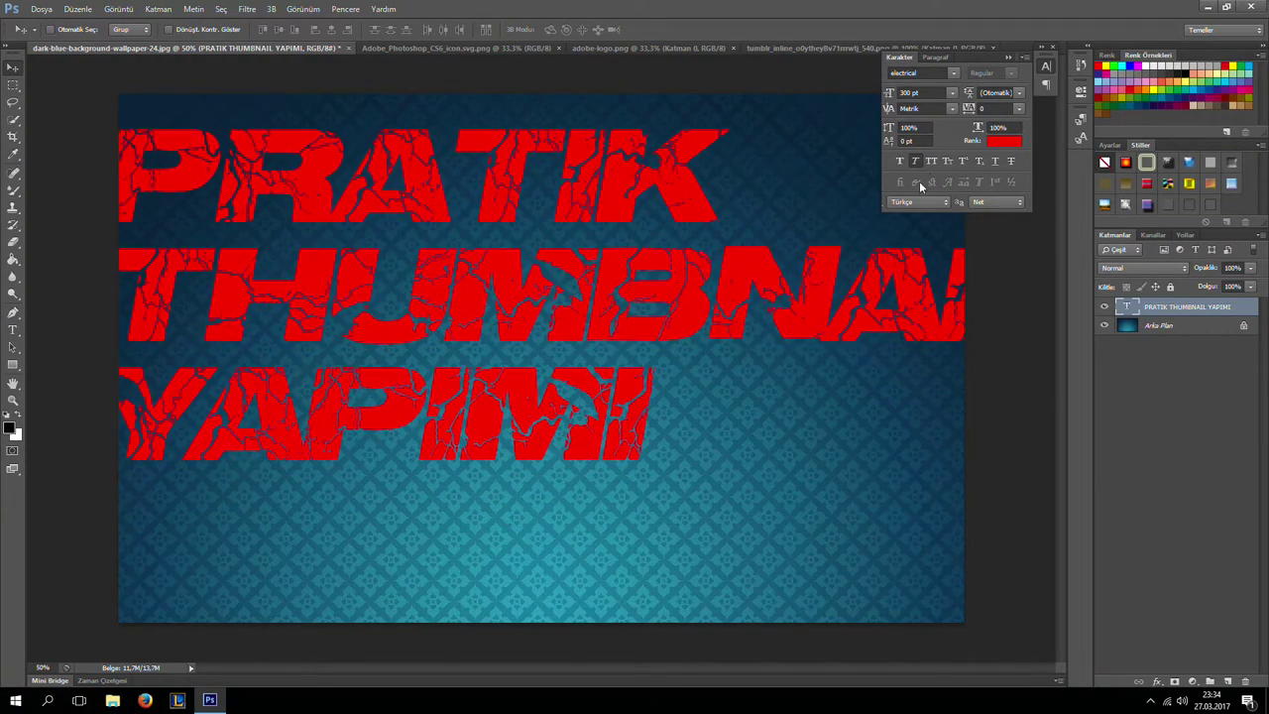
click(917, 93)
text(250)
key(Return)
drag(508, 253, 536, 277)
click(921, 92)
text(230)
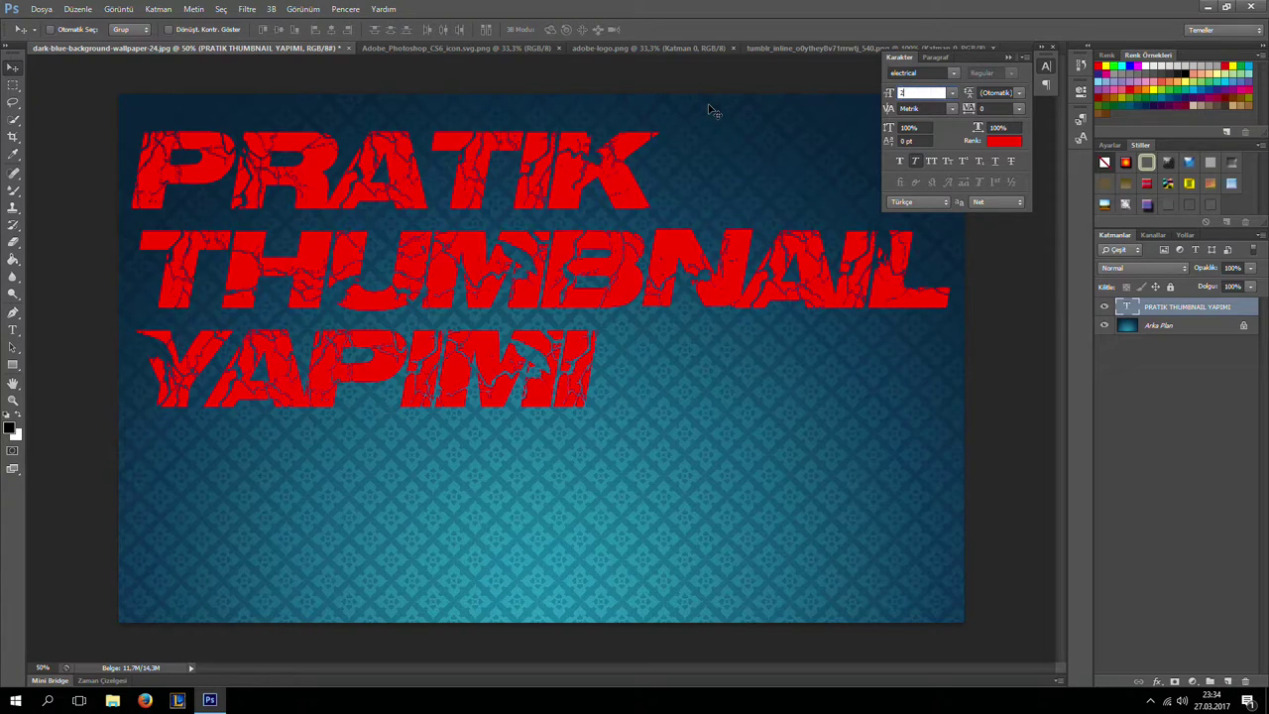
key(Return)
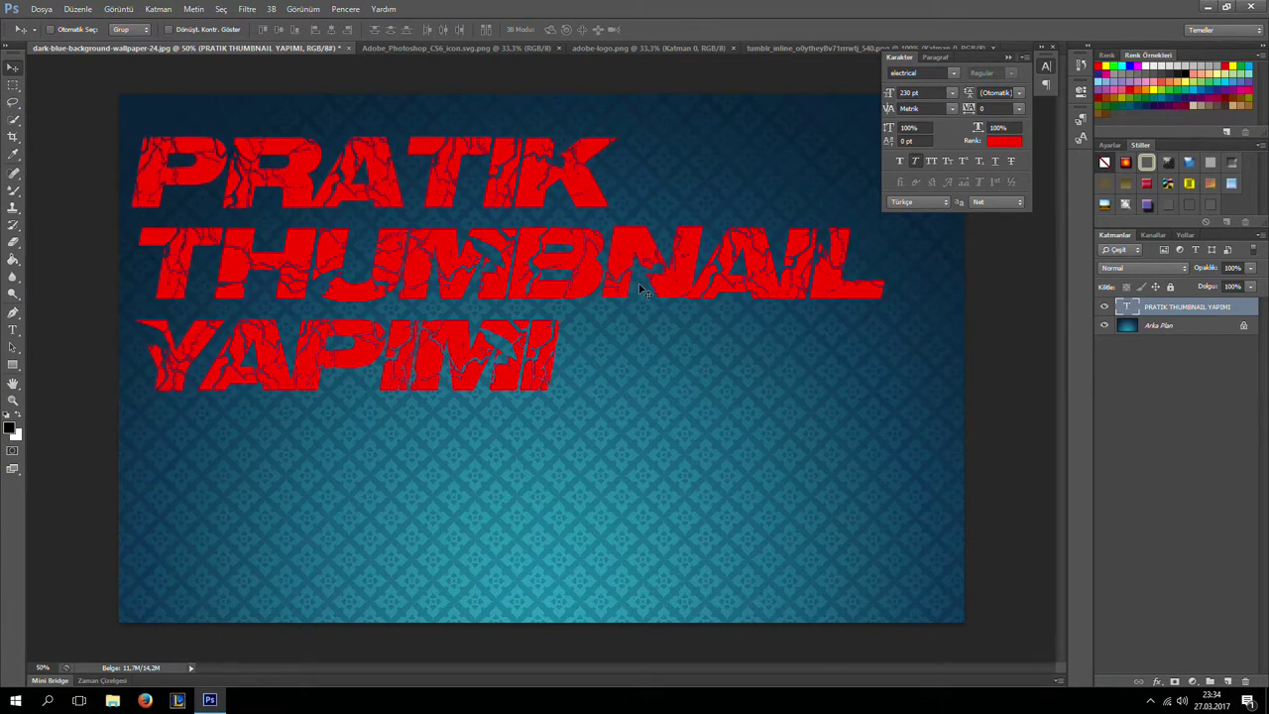
drag(650, 289, 650, 304)
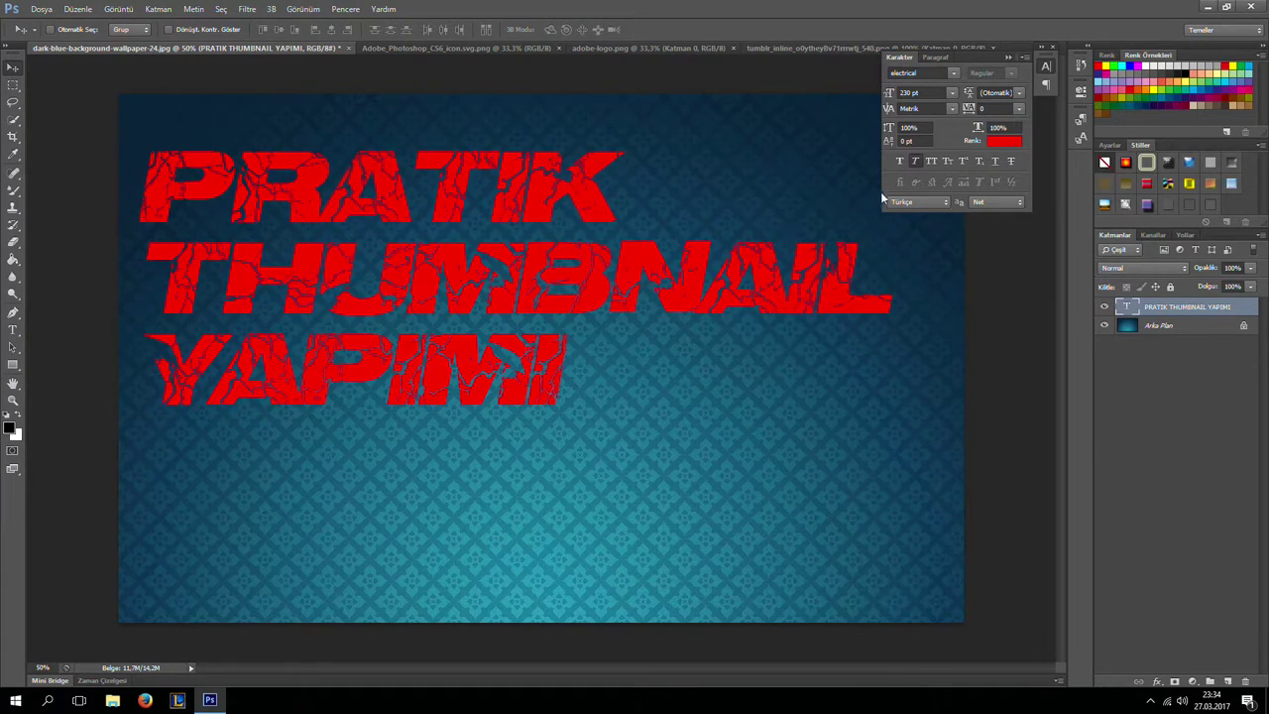
click(999, 144)
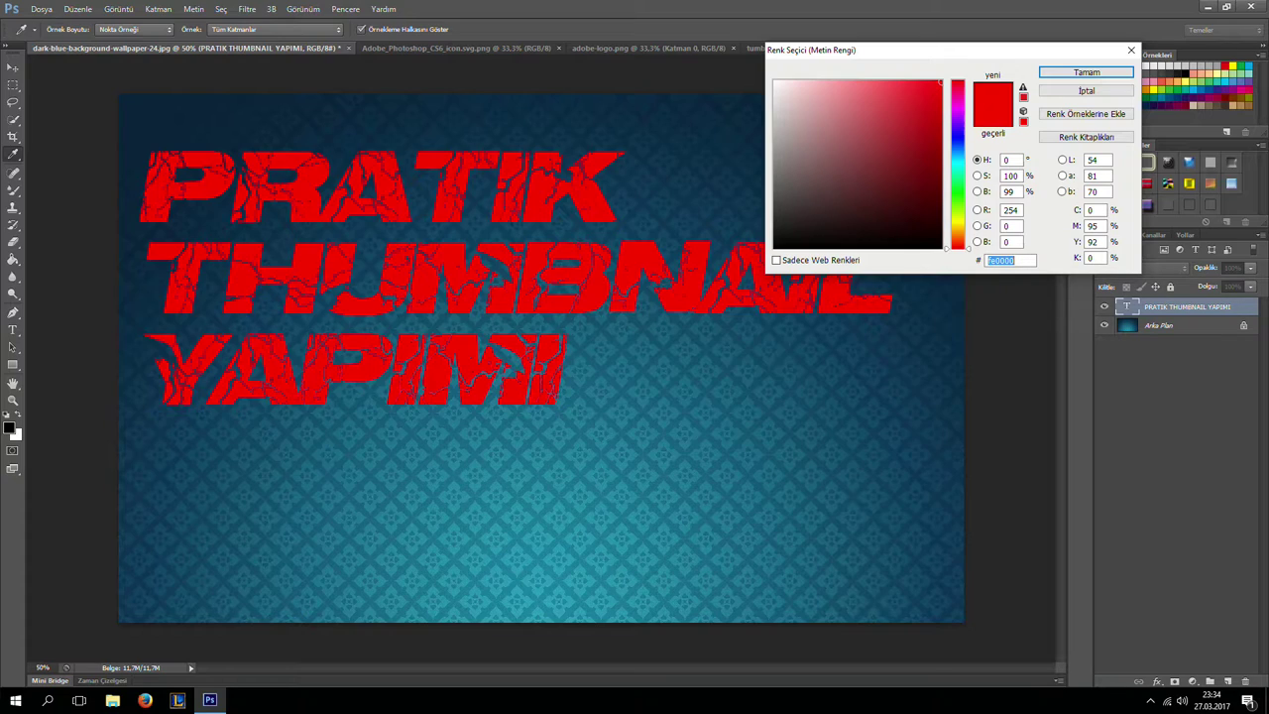
Preview darker red, green and yellow text colours, then confirm pure red ff0000
drag(904, 105, 845, 211)
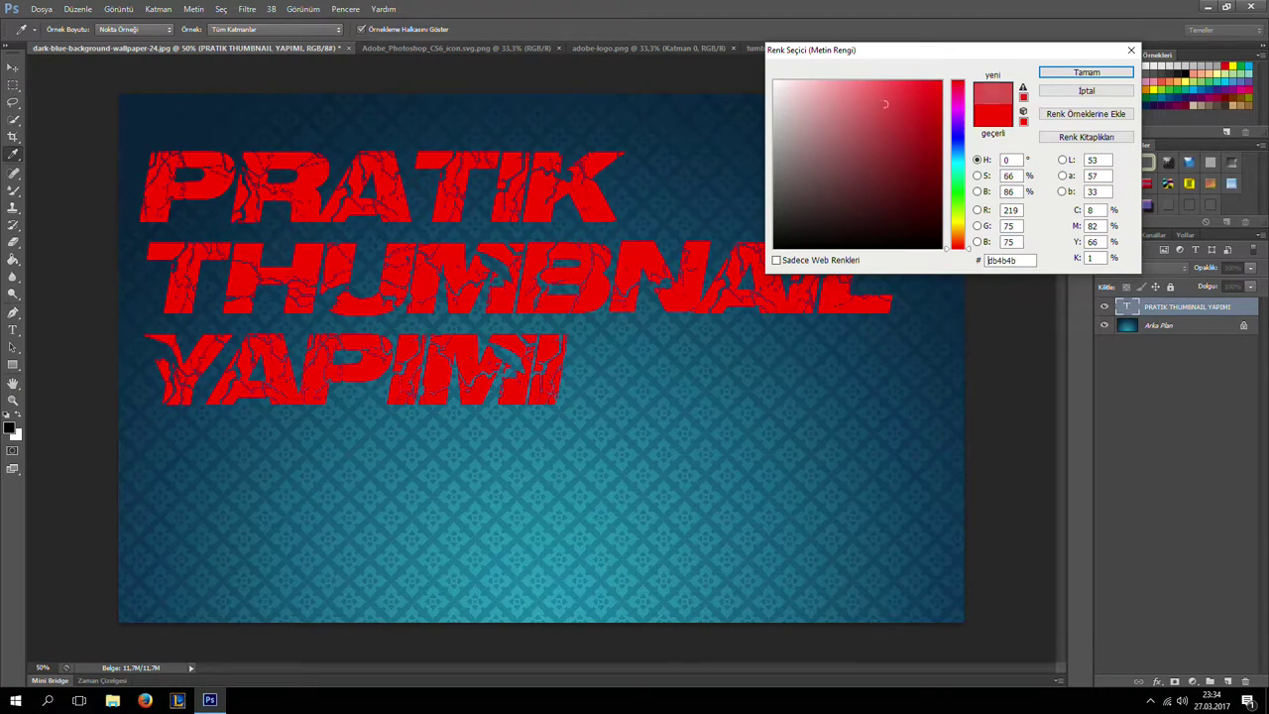
click(957, 198)
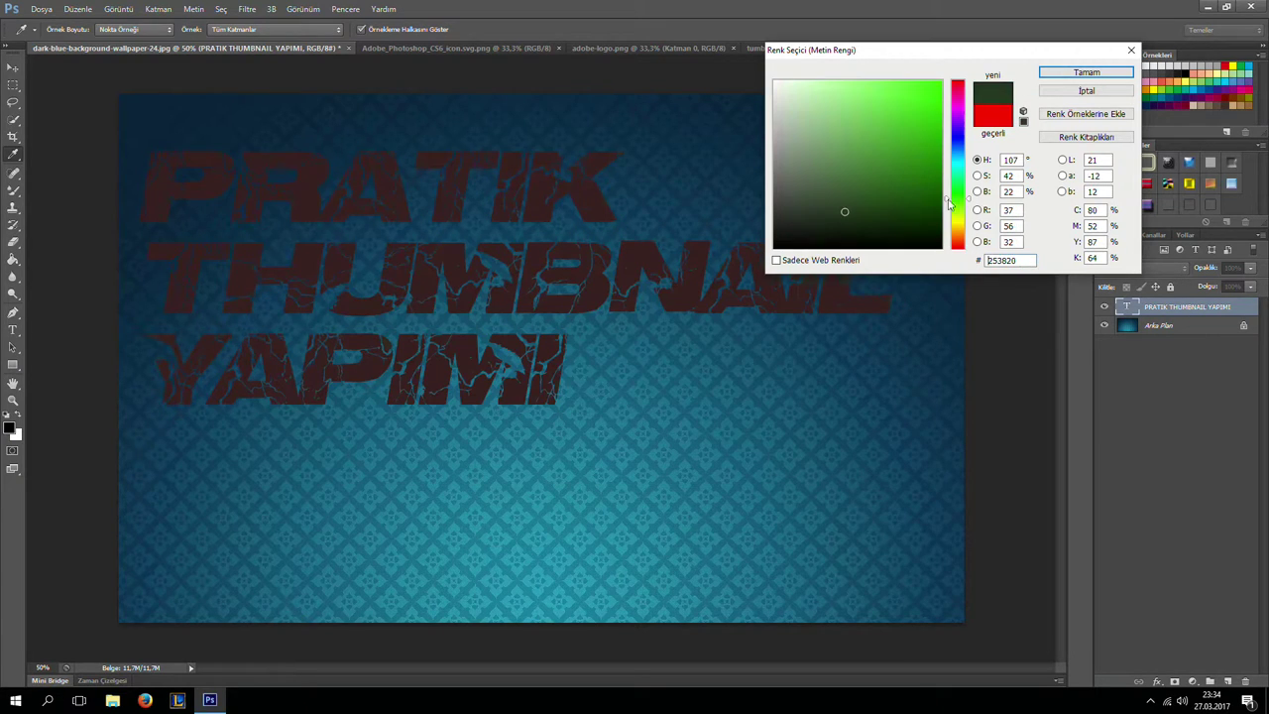
click(926, 80)
click(958, 84)
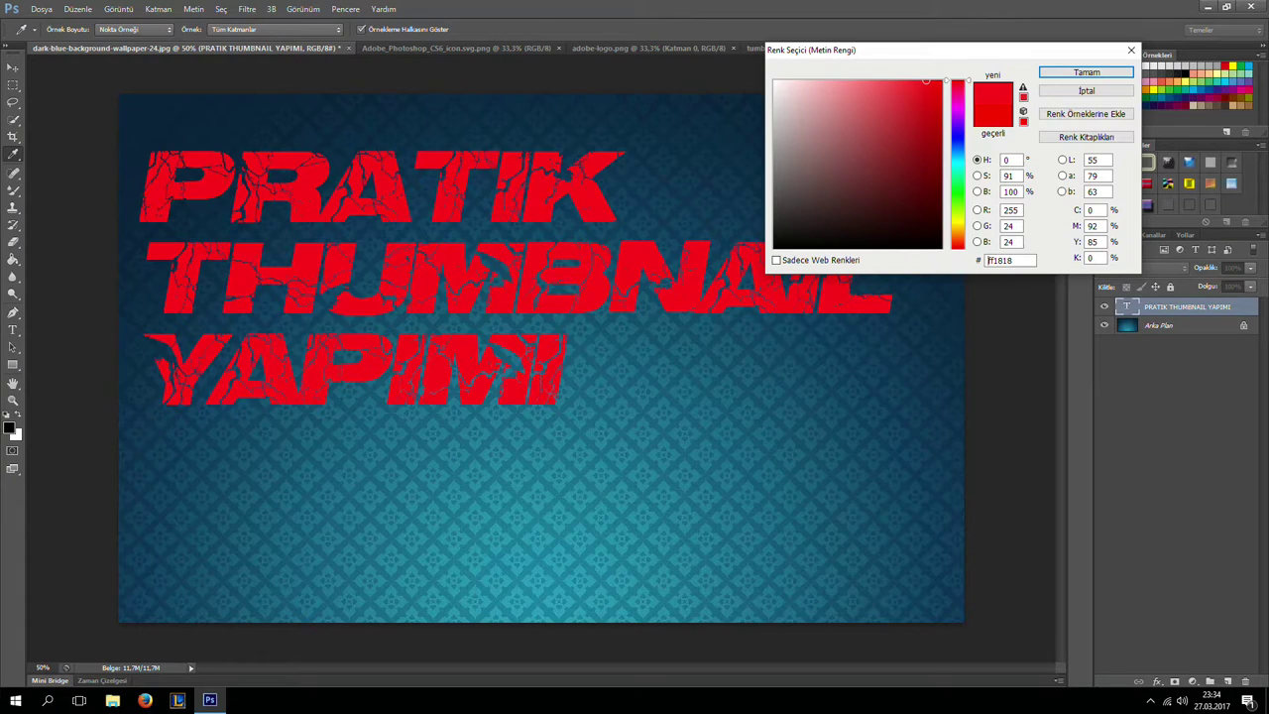
click(943, 81)
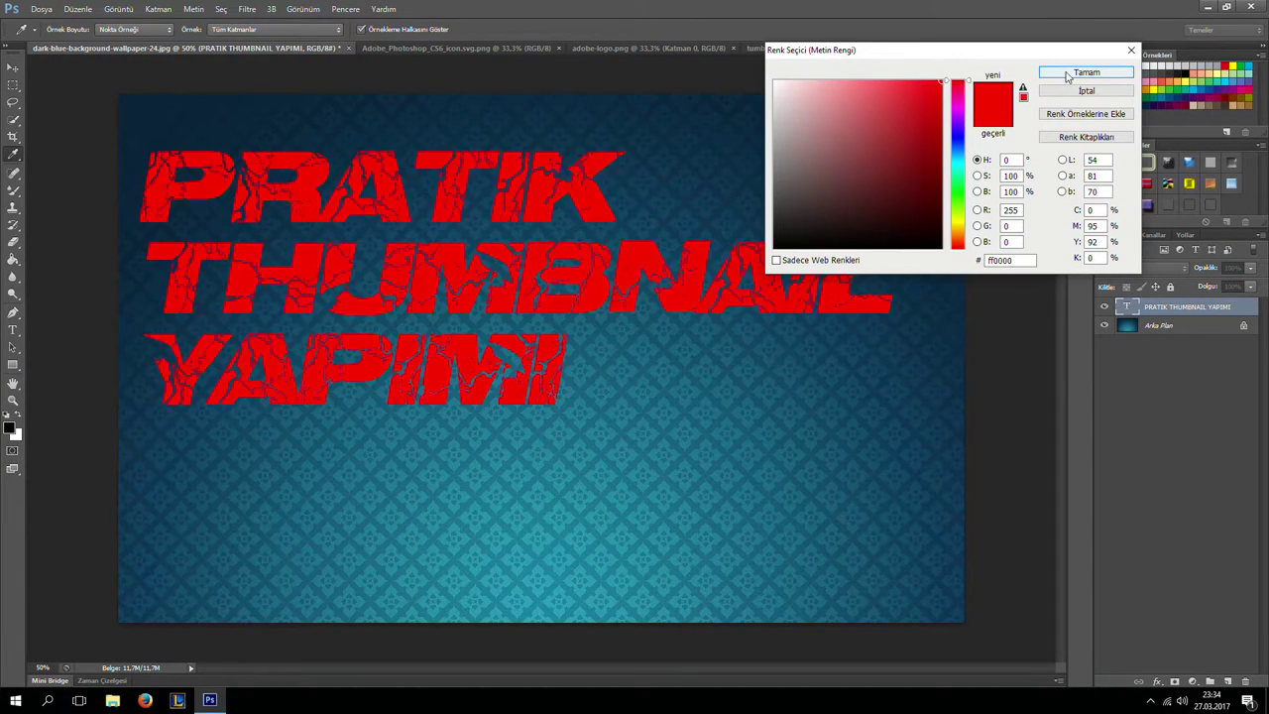
click(958, 225)
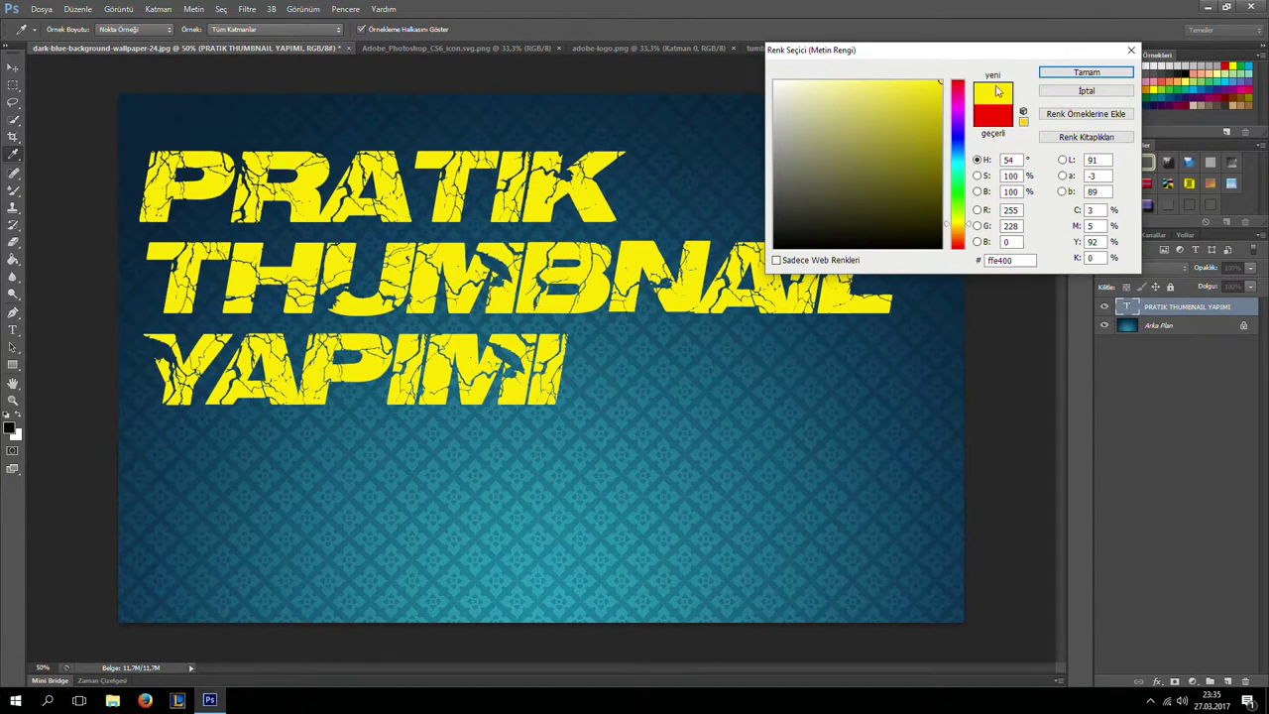
click(992, 114)
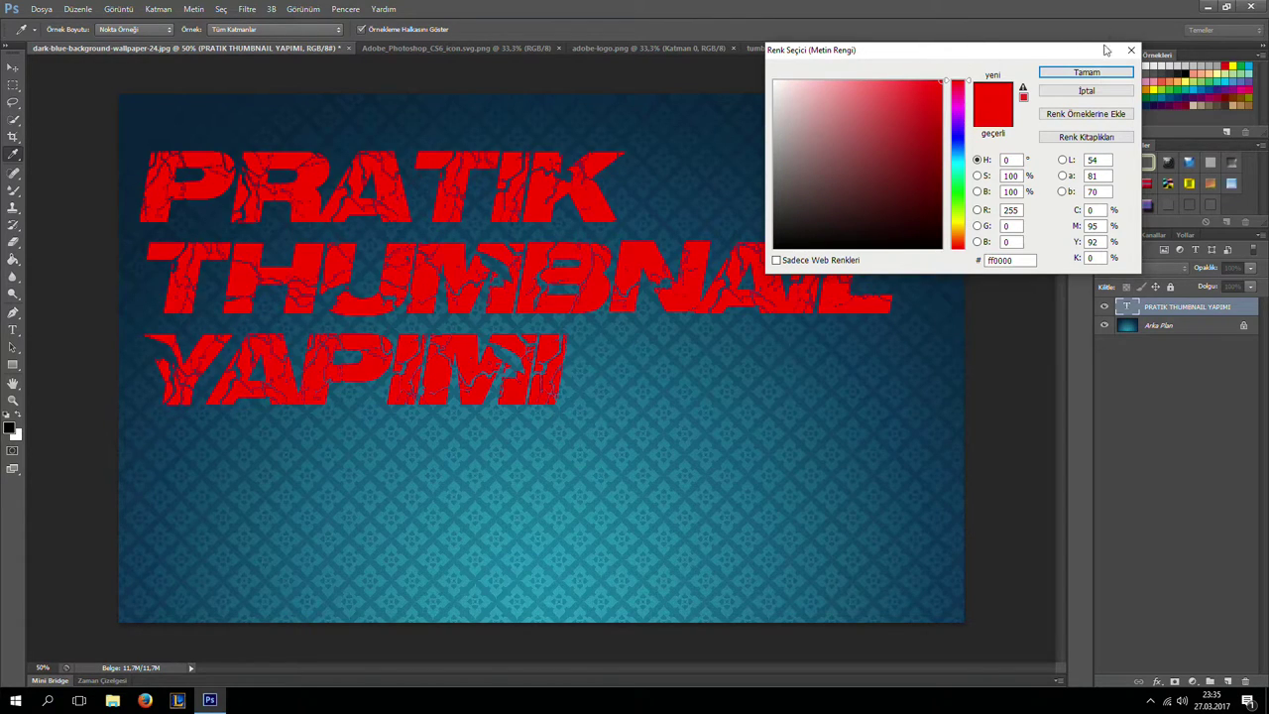
click(1083, 73)
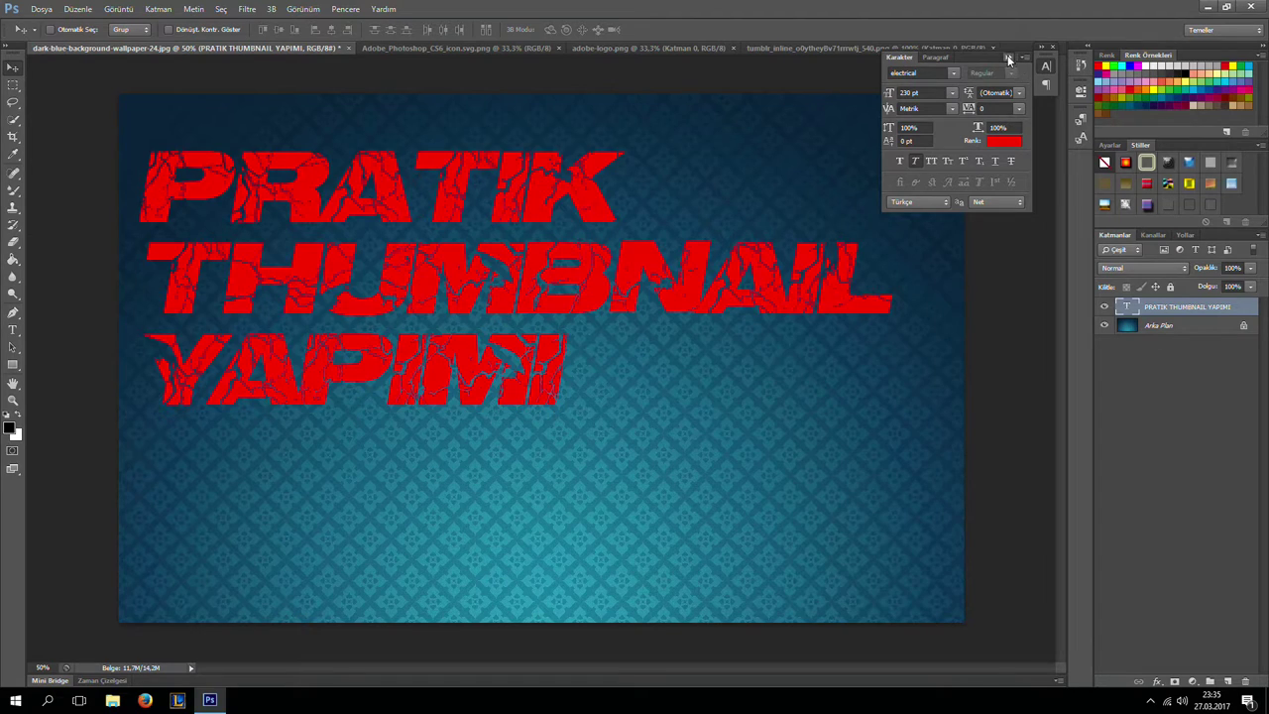
Collapse the Character panel, nudge the title a few pixels up and right, and reselect its text layer
click(1006, 84)
drag(508, 284, 517, 271)
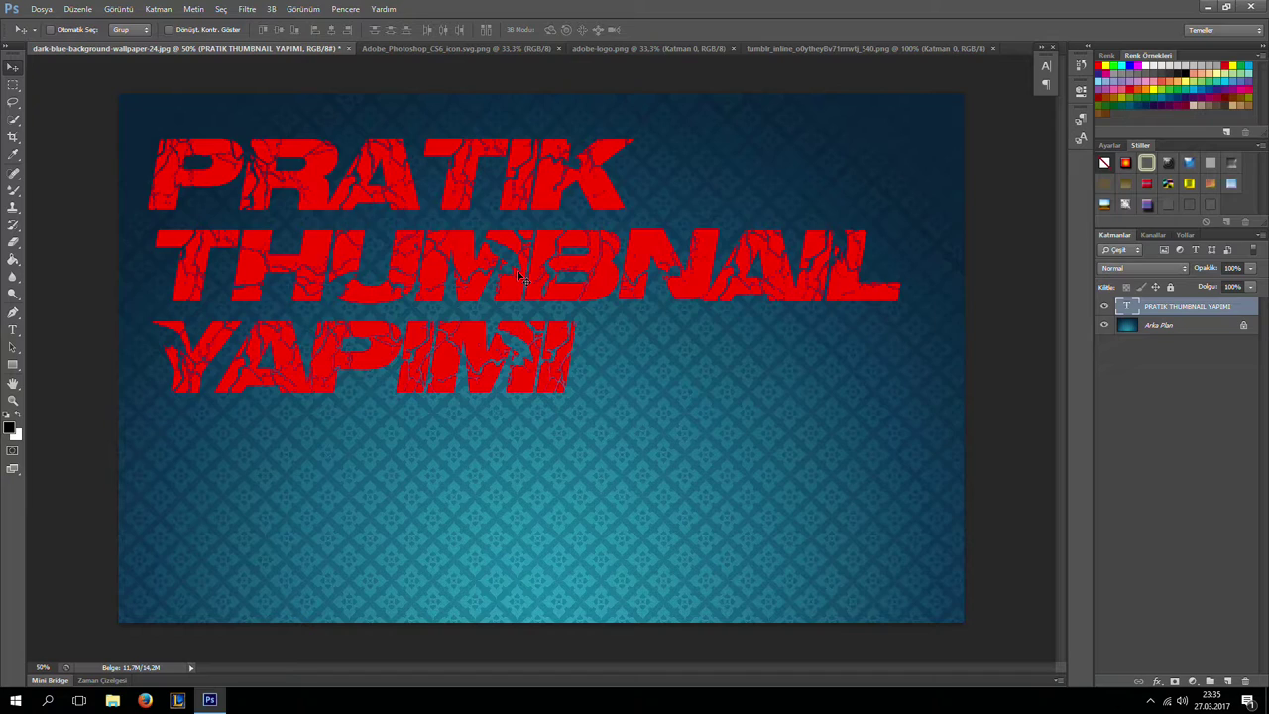
drag(517, 274, 513, 270)
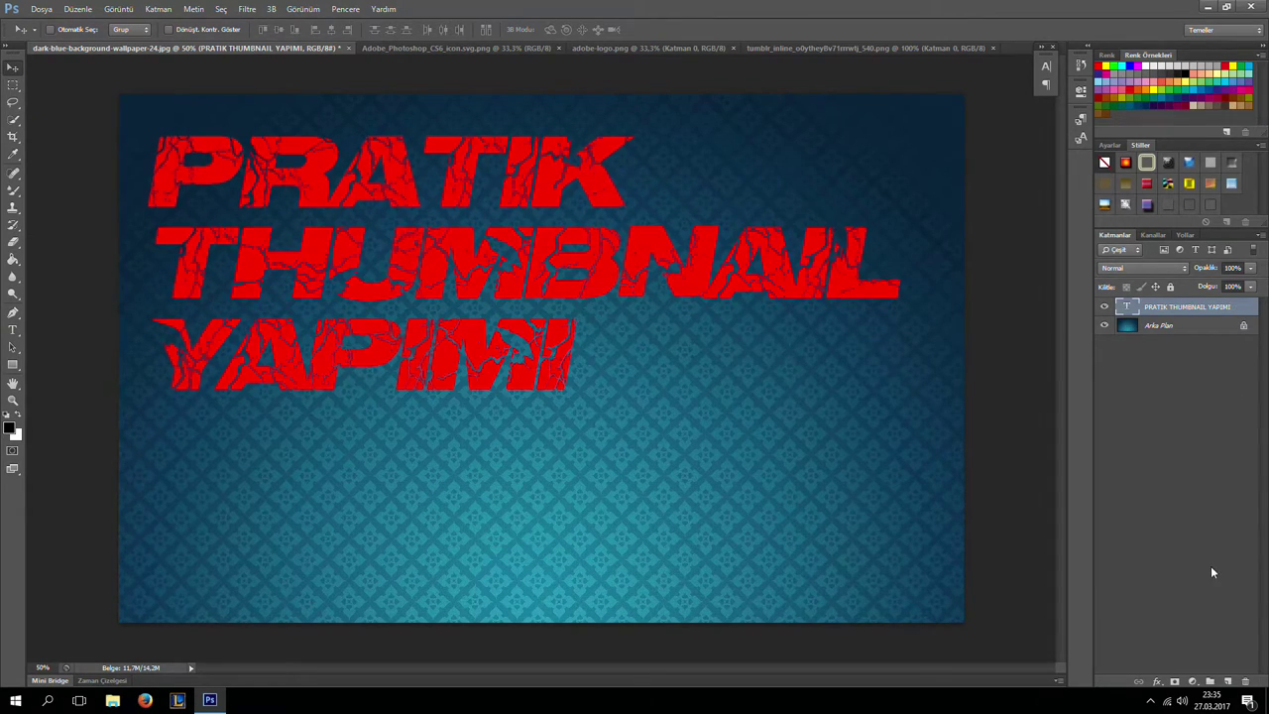
click(1183, 324)
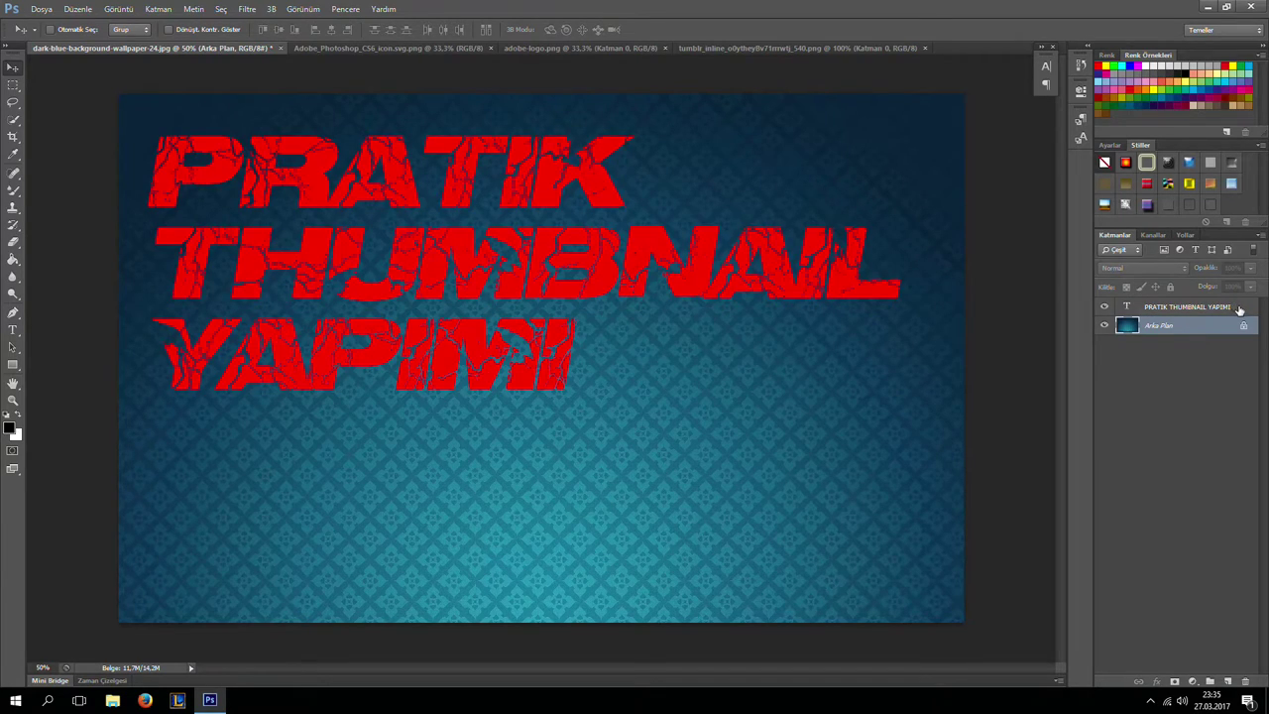
click(1239, 310)
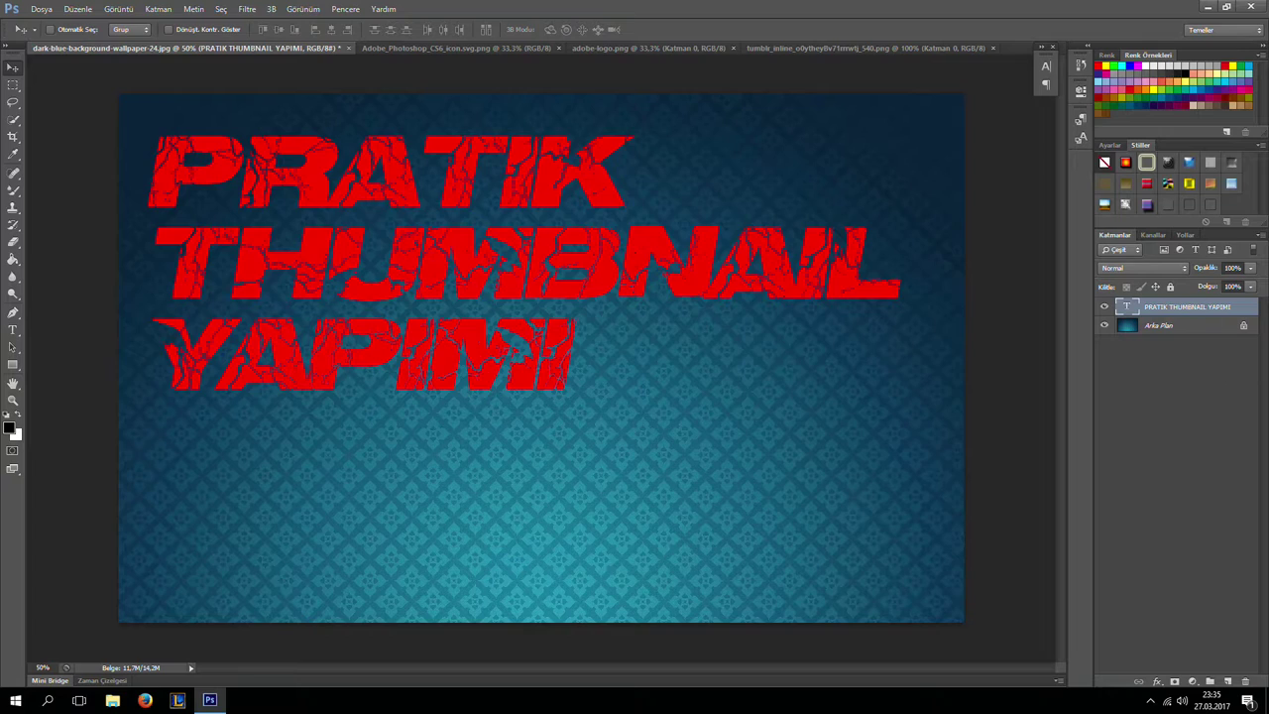
Open Layer Style blending options for the title layer and position the dialog
click(1158, 683)
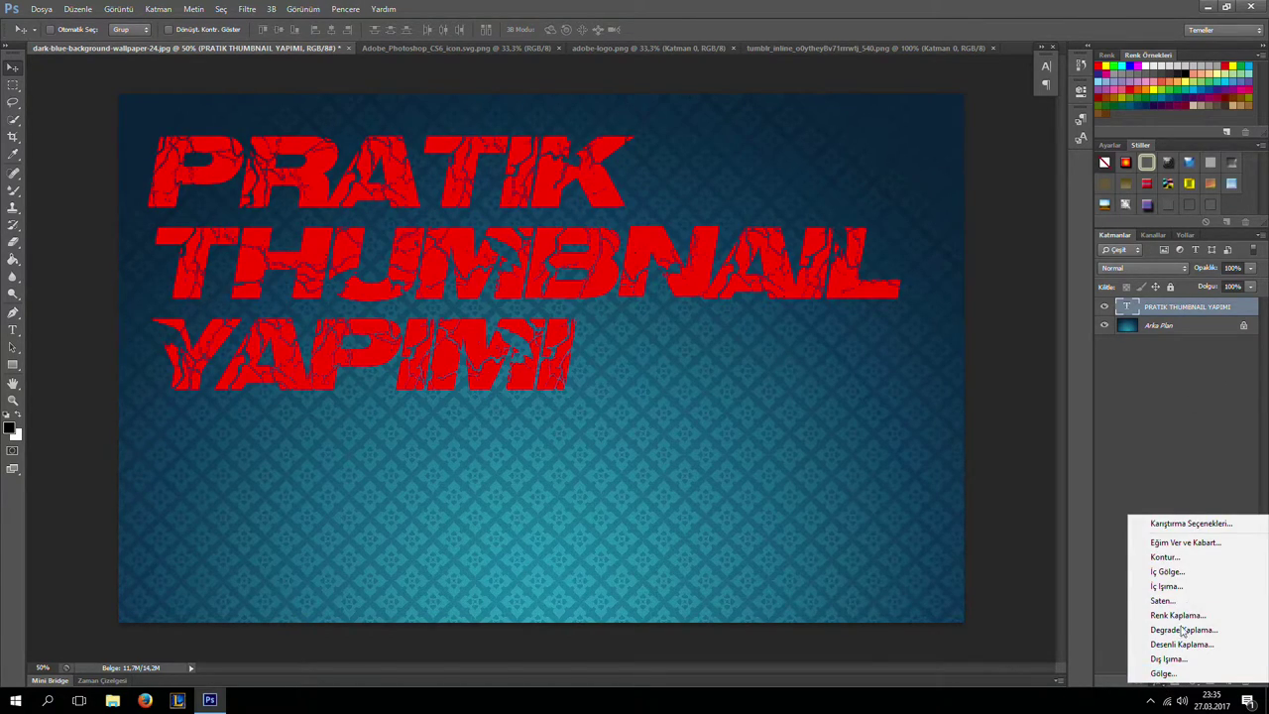
click(1199, 530)
drag(1062, 295, 892, 295)
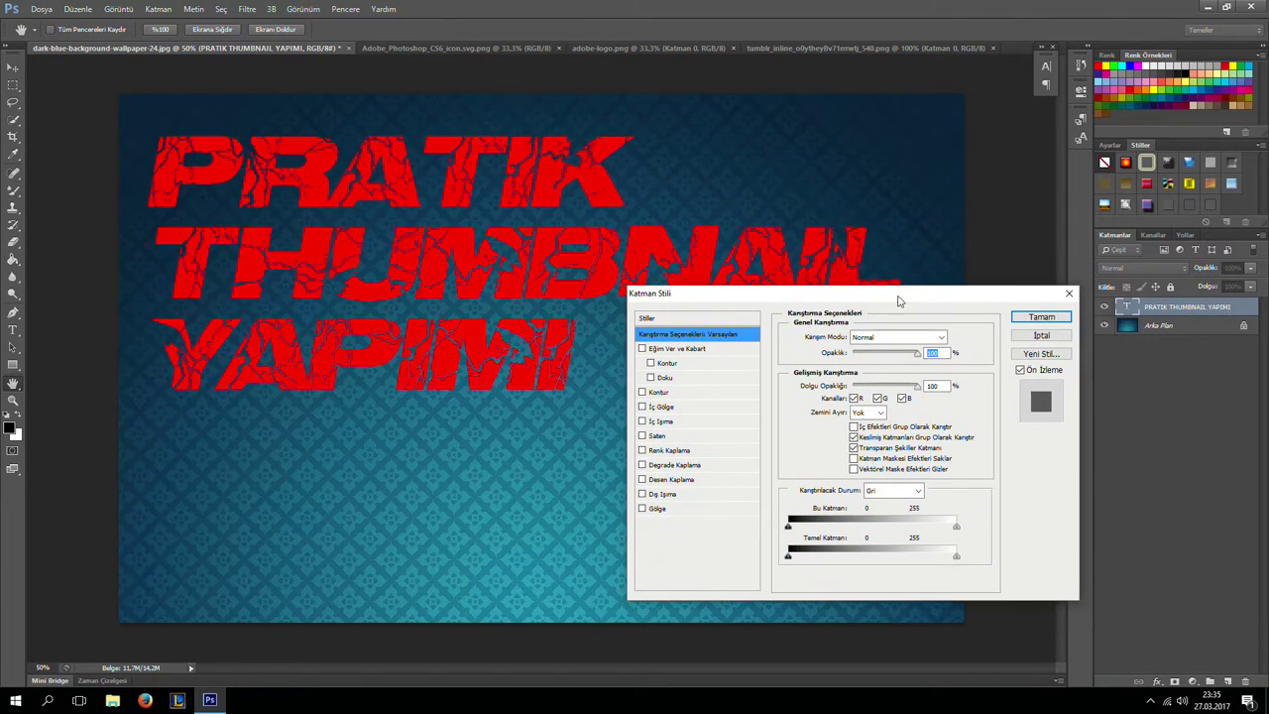
click(1070, 295)
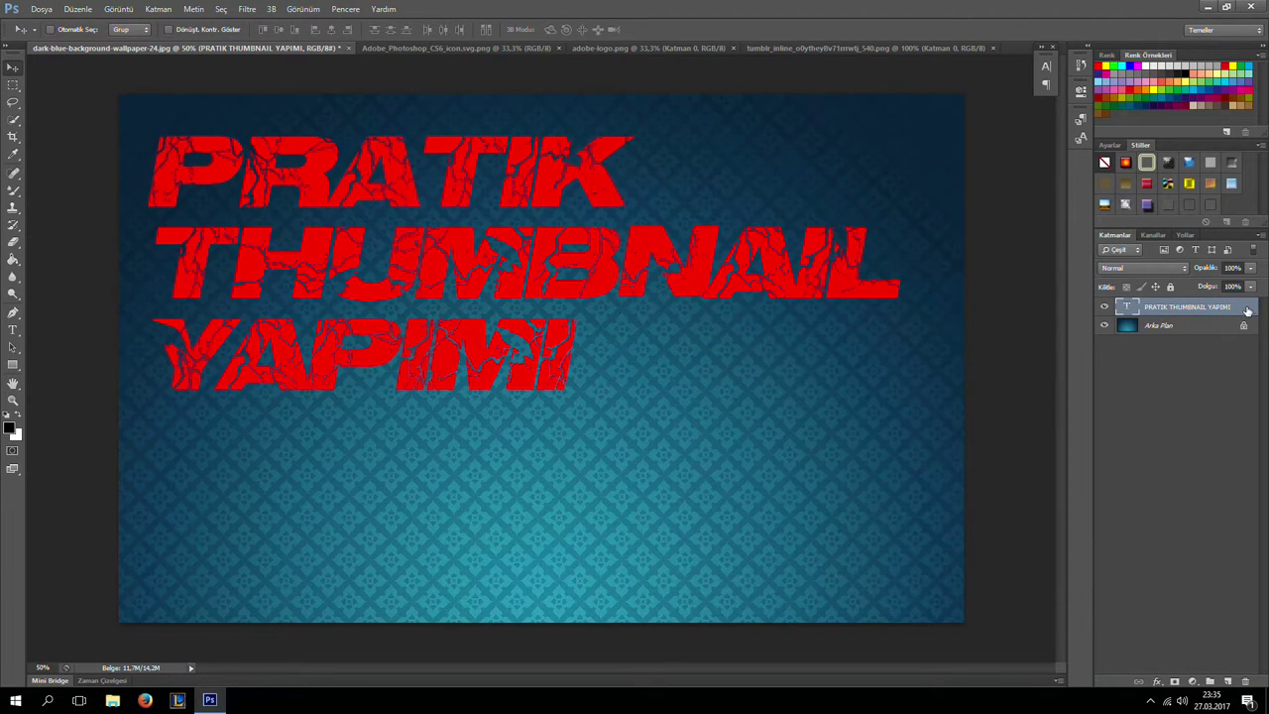
double_click(1245, 311)
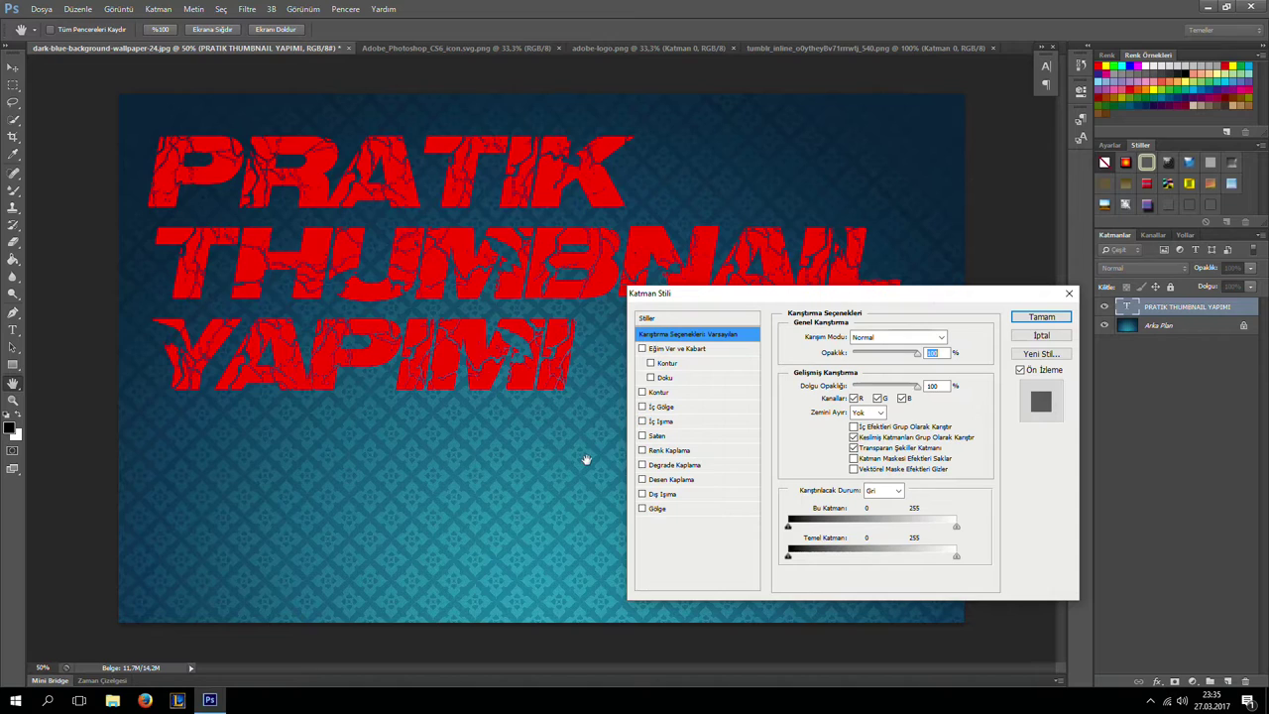
drag(859, 299, 778, 272)
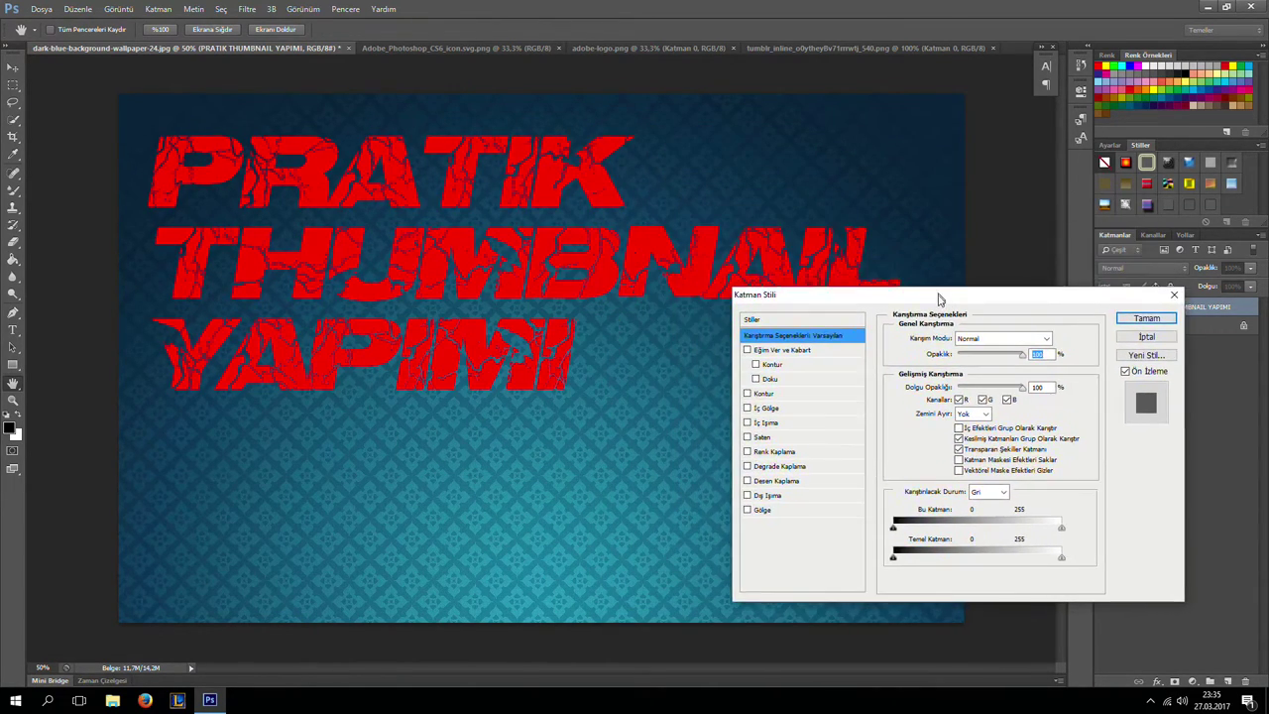
drag(778, 273, 914, 298)
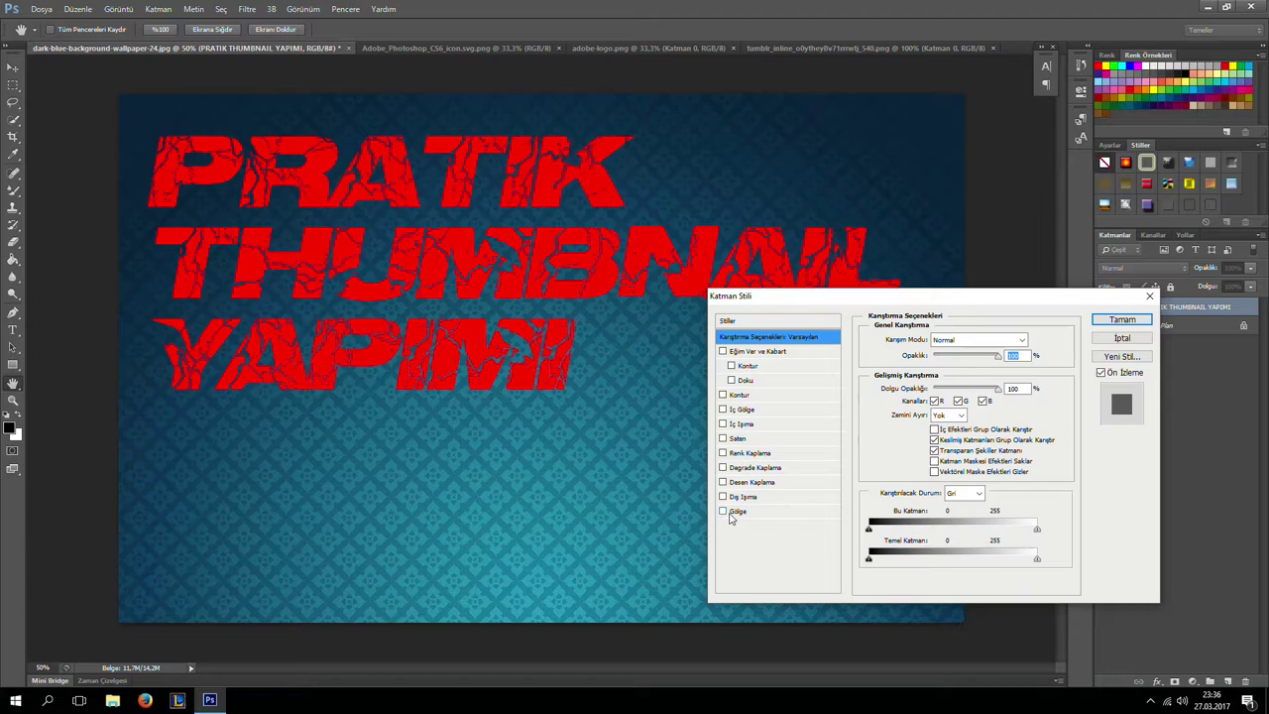
Try then remove Satin, enable Drop Shadow and Gradient Overlay, and show the gradient settings
click(723, 439)
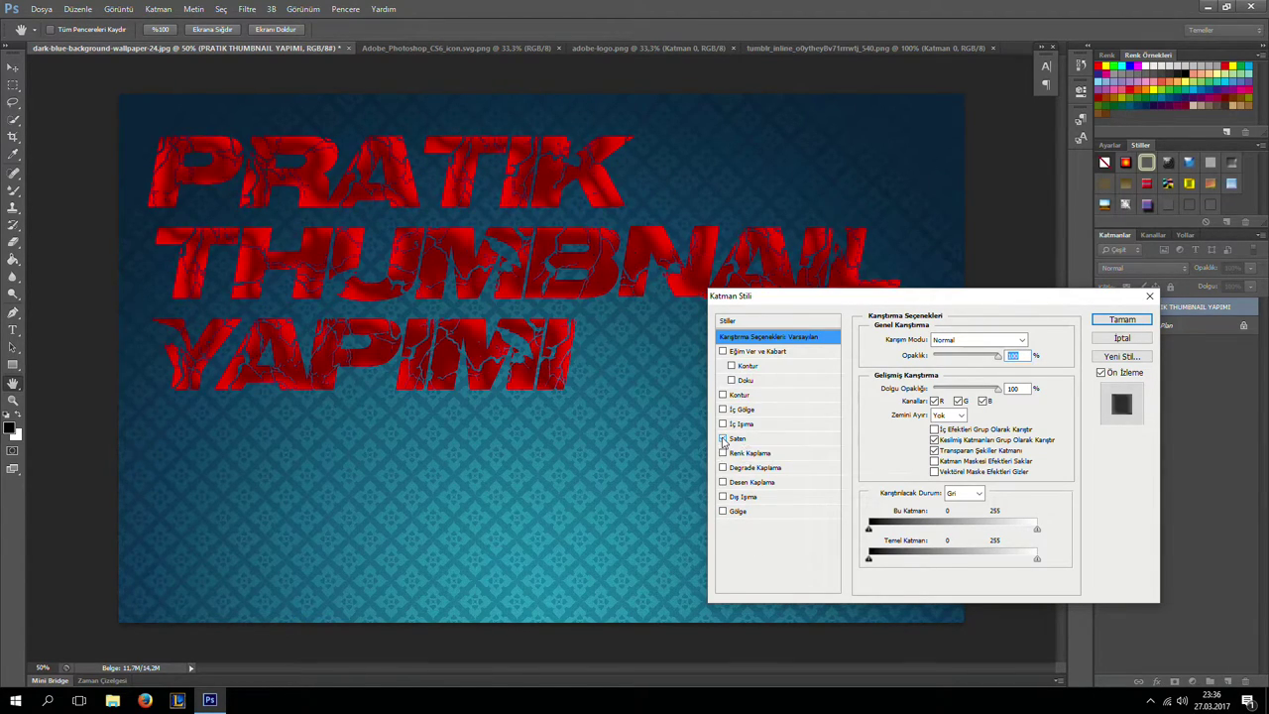
click(723, 439)
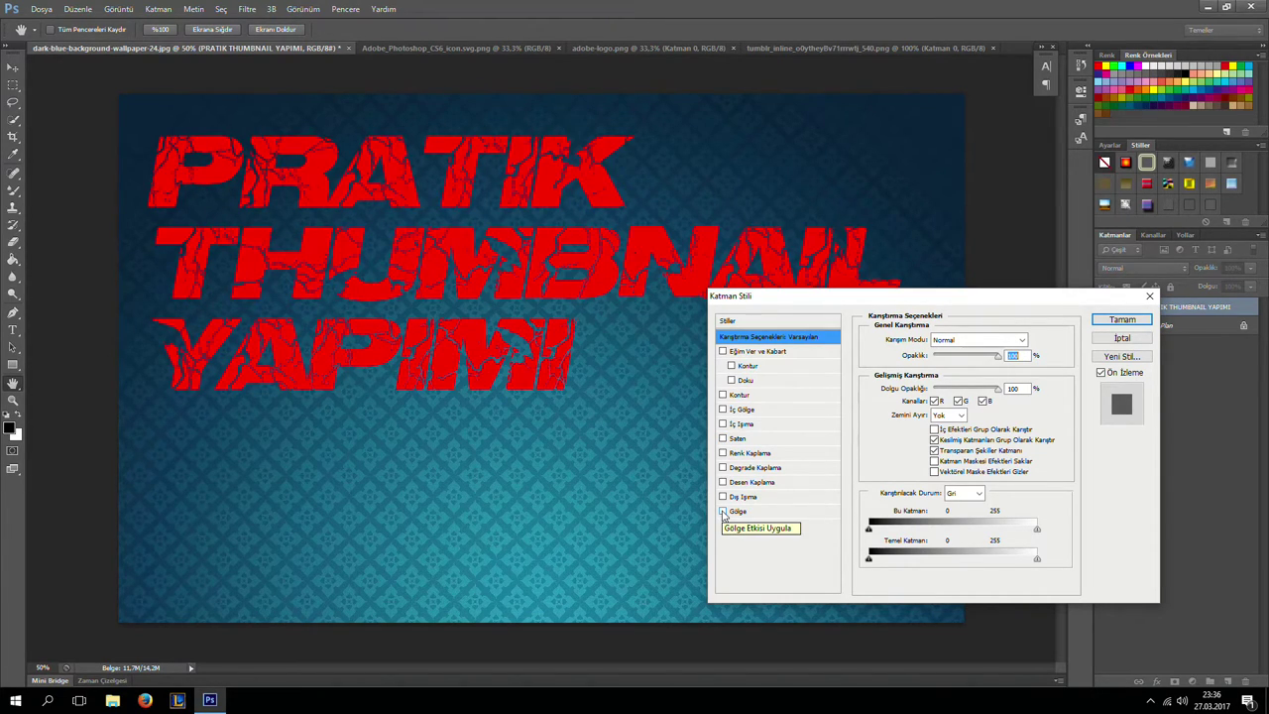
click(722, 510)
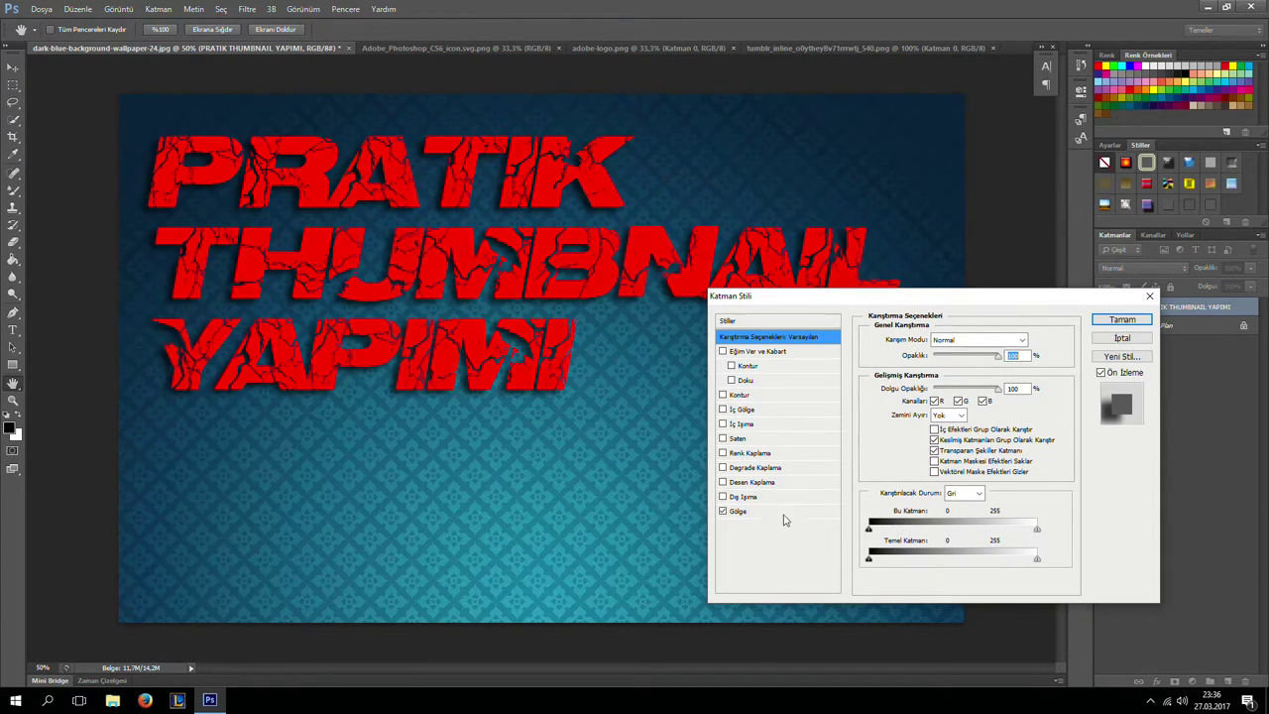
click(723, 468)
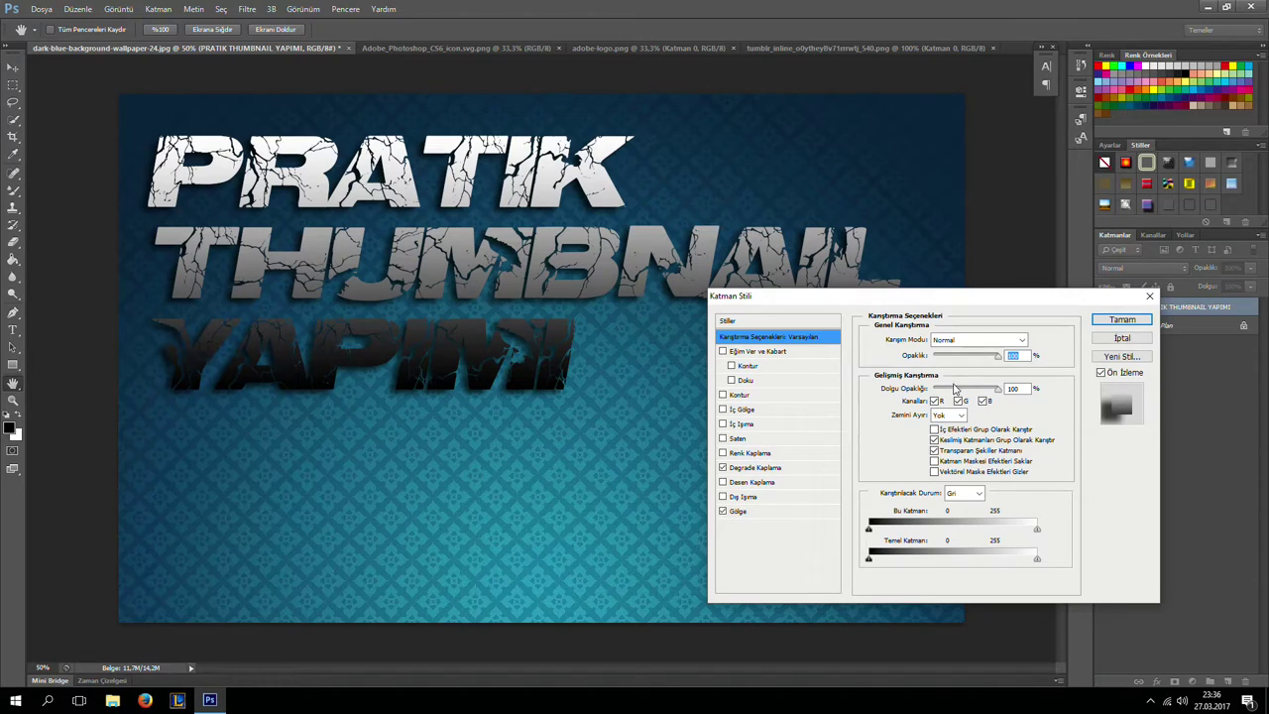
click(765, 470)
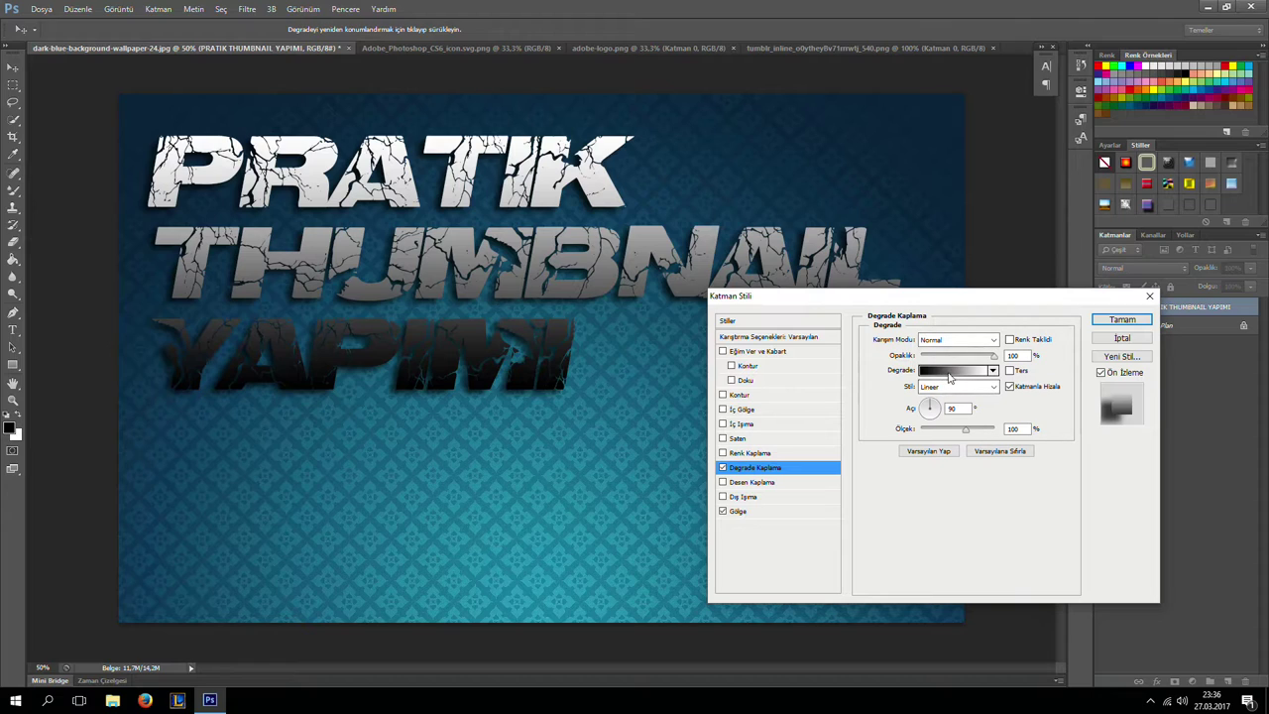
In the Gradient Editor, pick the Turuncu, Sarı, Turuncu preset after trying other presets
click(942, 374)
click(942, 374)
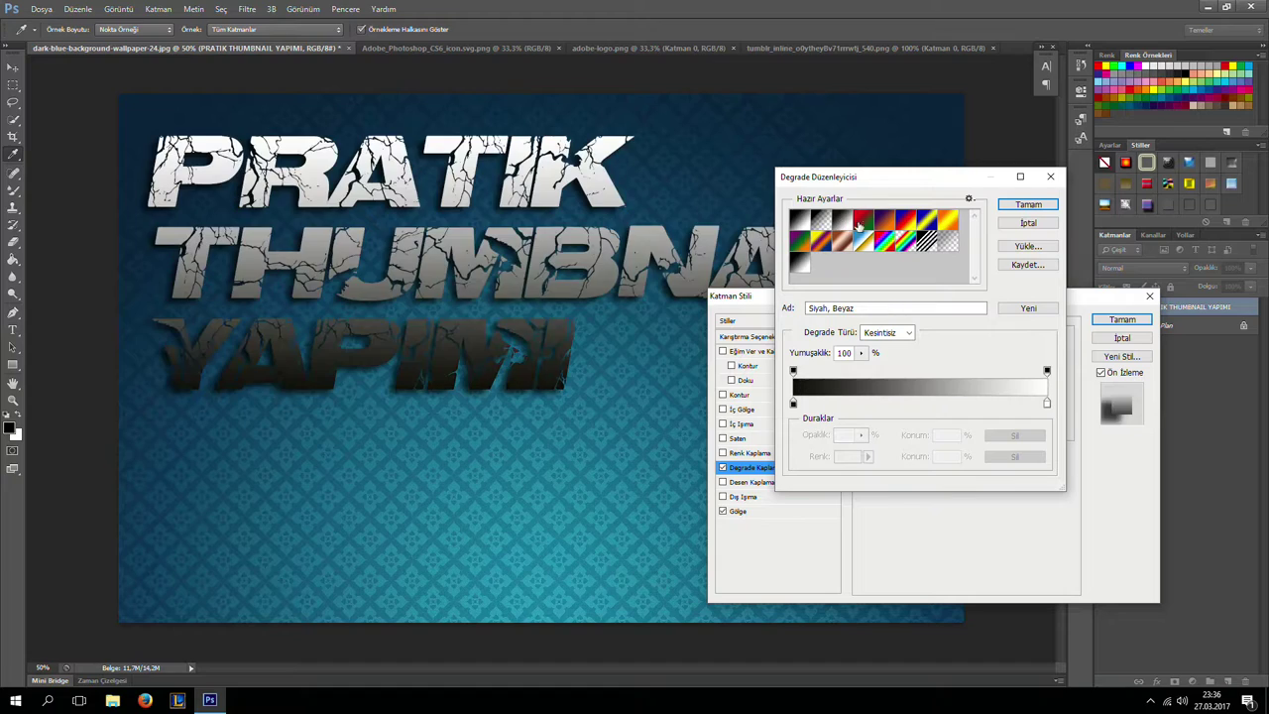
click(864, 221)
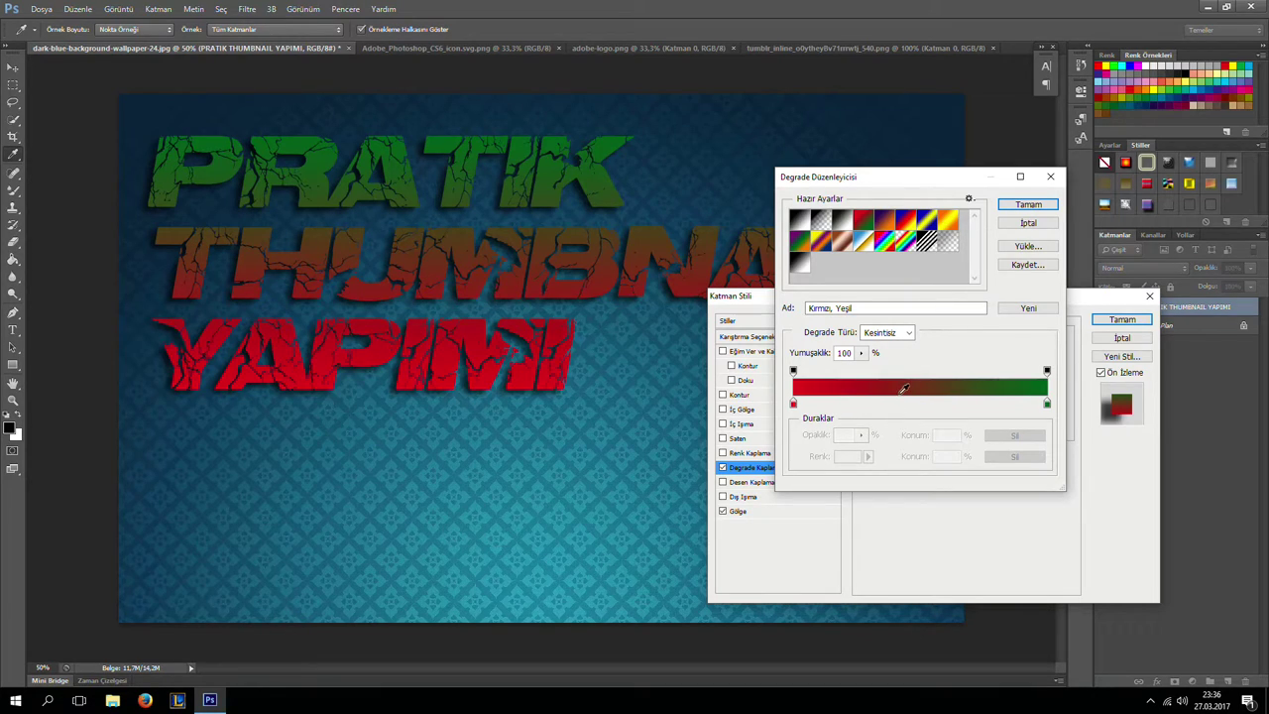
click(943, 222)
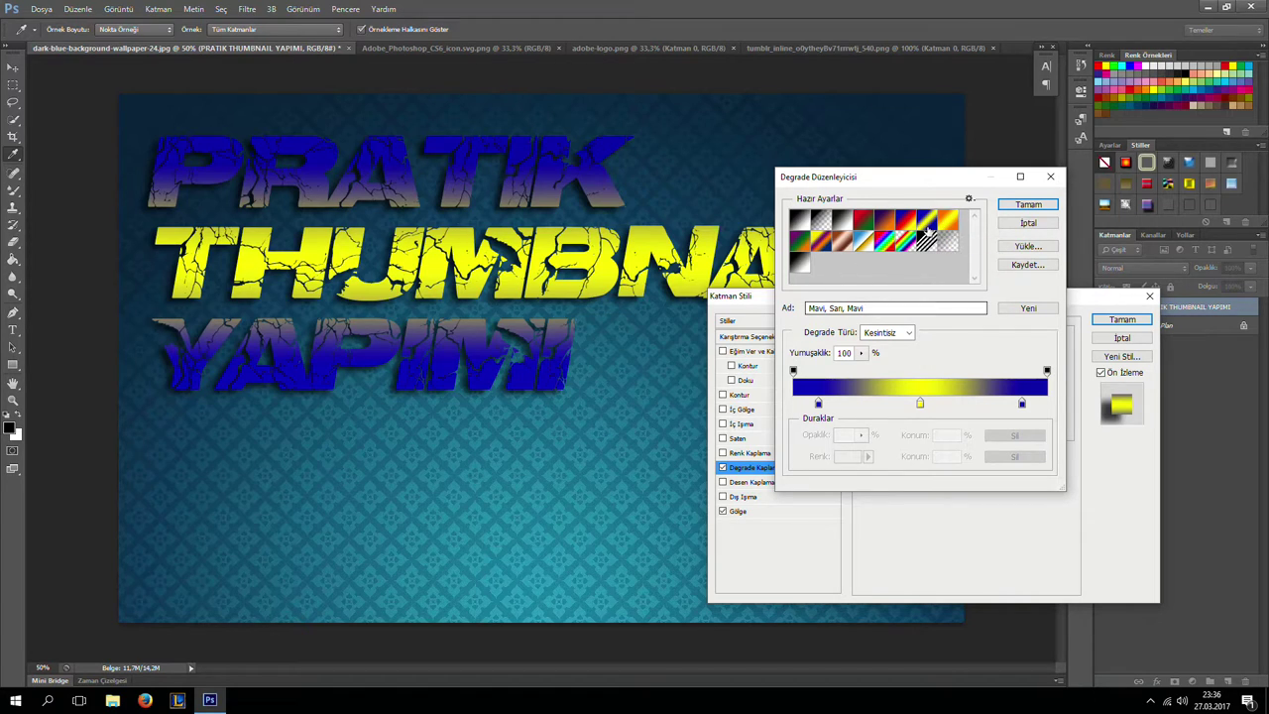
click(951, 221)
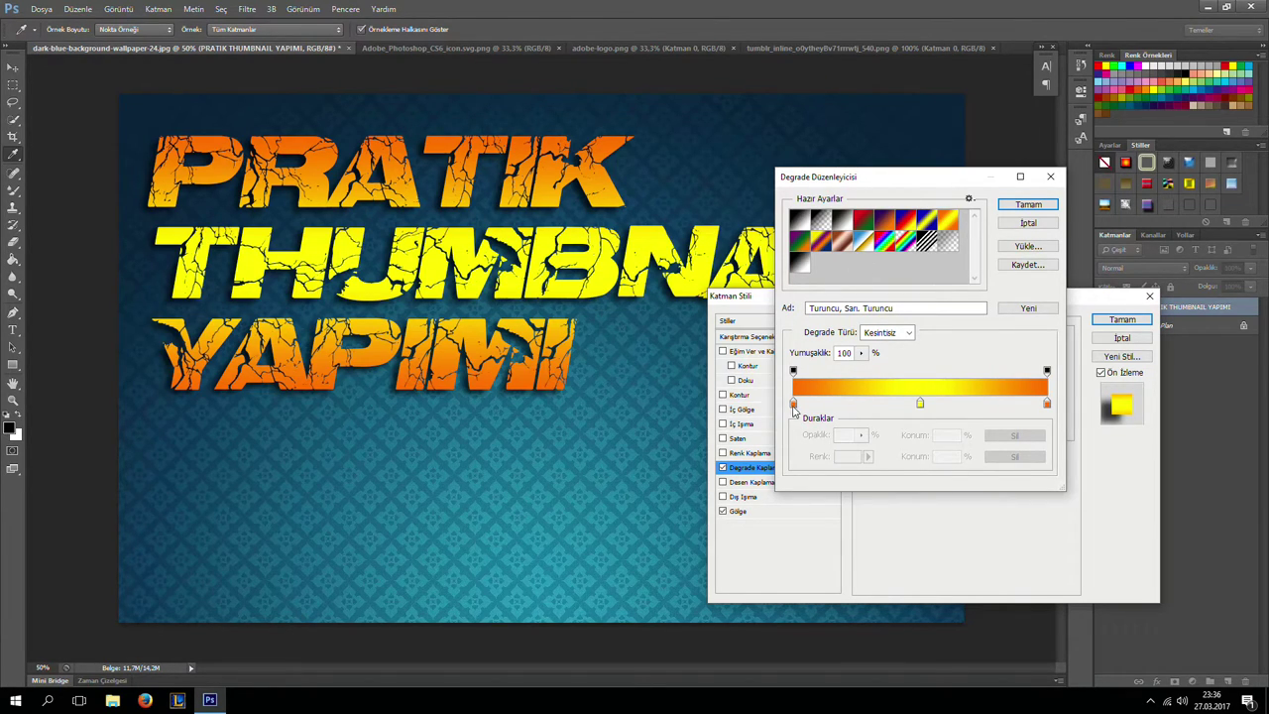
Recolour the left gradient stop red and the middle stop white ffffff
click(793, 403)
double_click(793, 403)
click(958, 83)
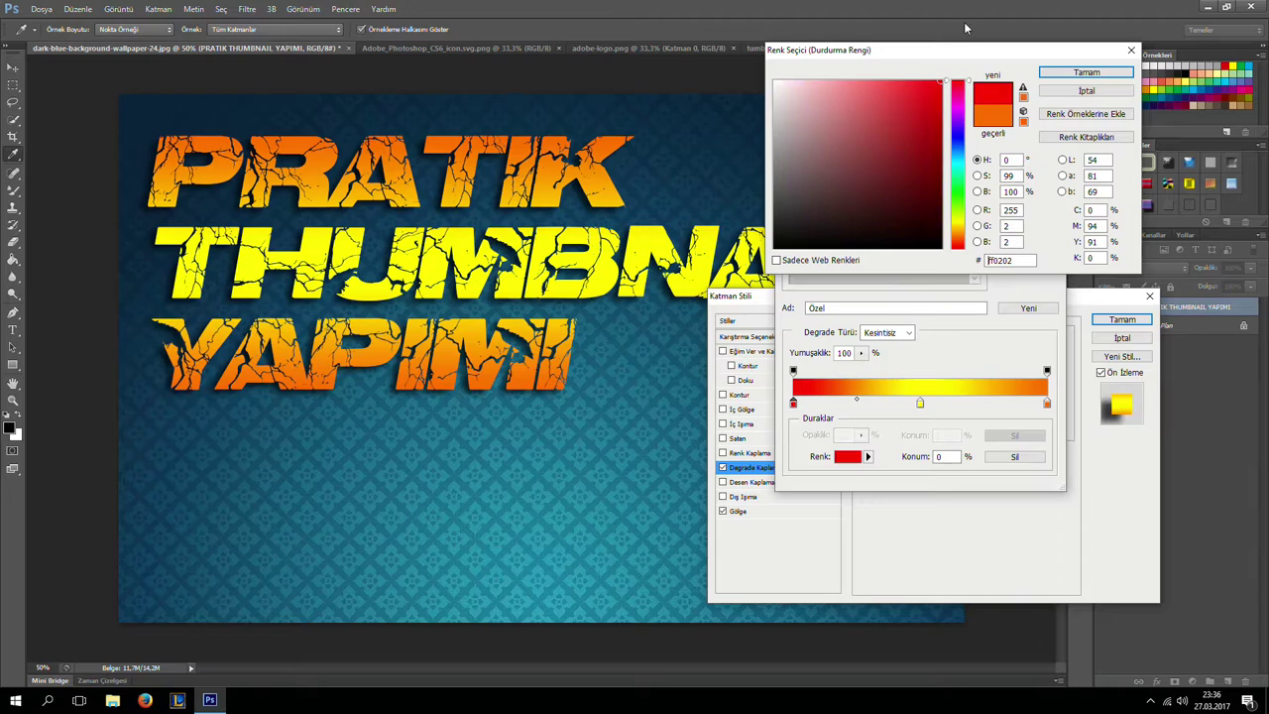
click(1059, 76)
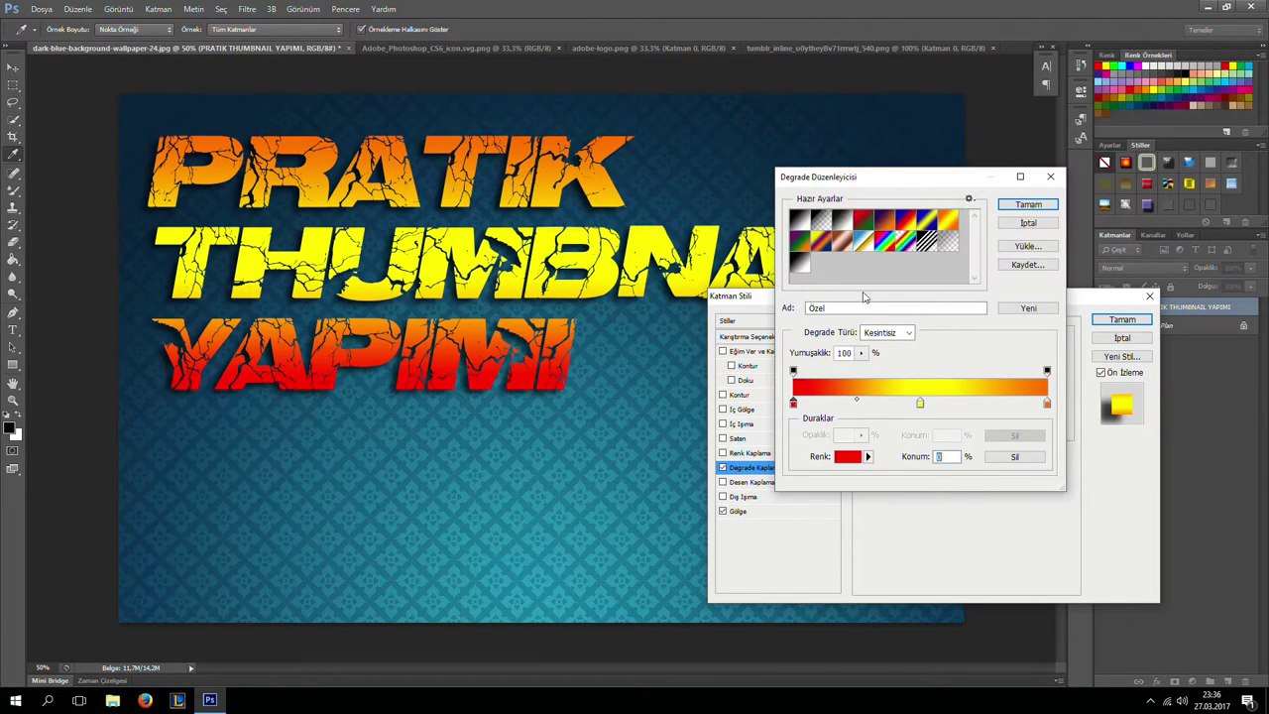
click(920, 403)
double_click(920, 403)
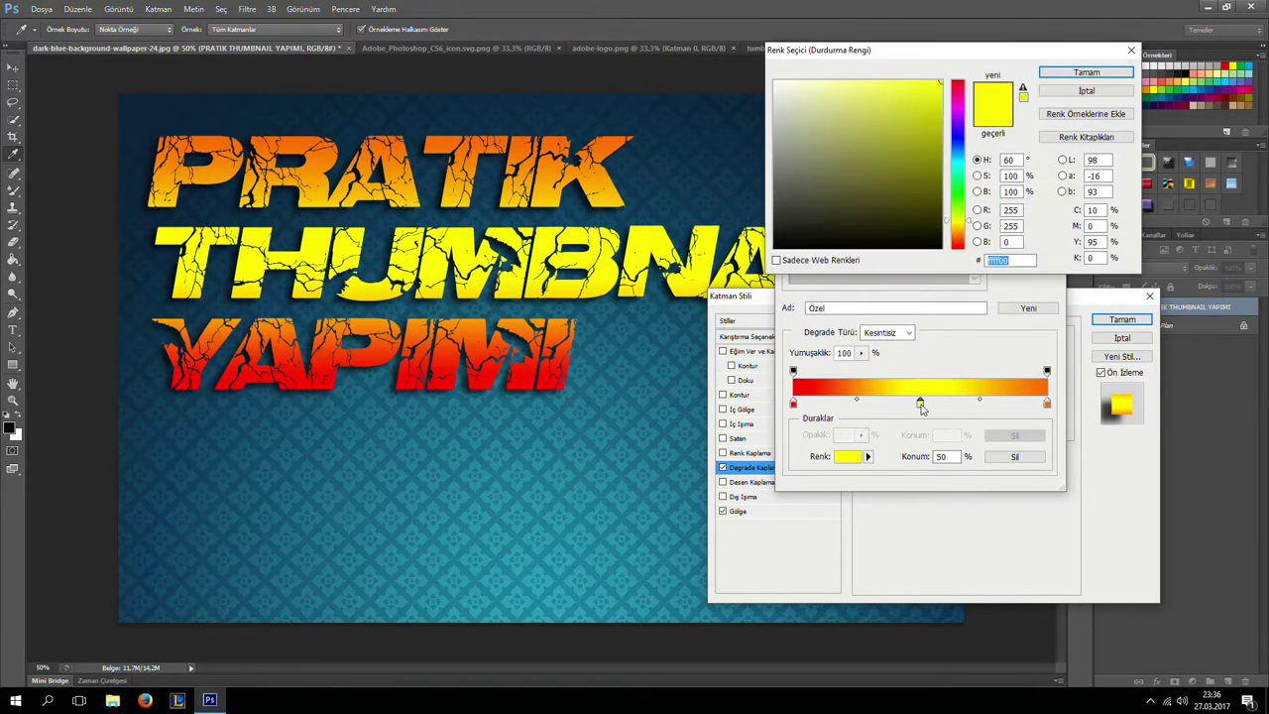
text(ffffff)
click(1041, 79)
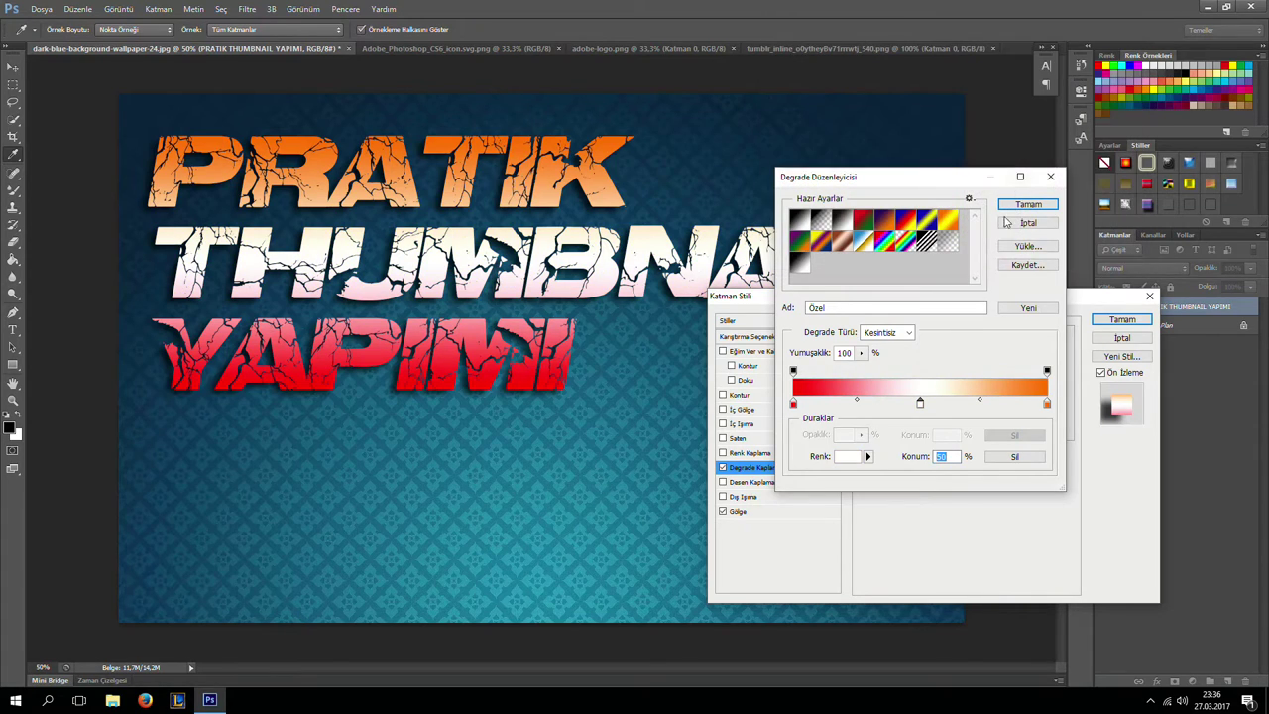
Make the right stop pure red and accept the red-white-red gradient
double_click(1047, 403)
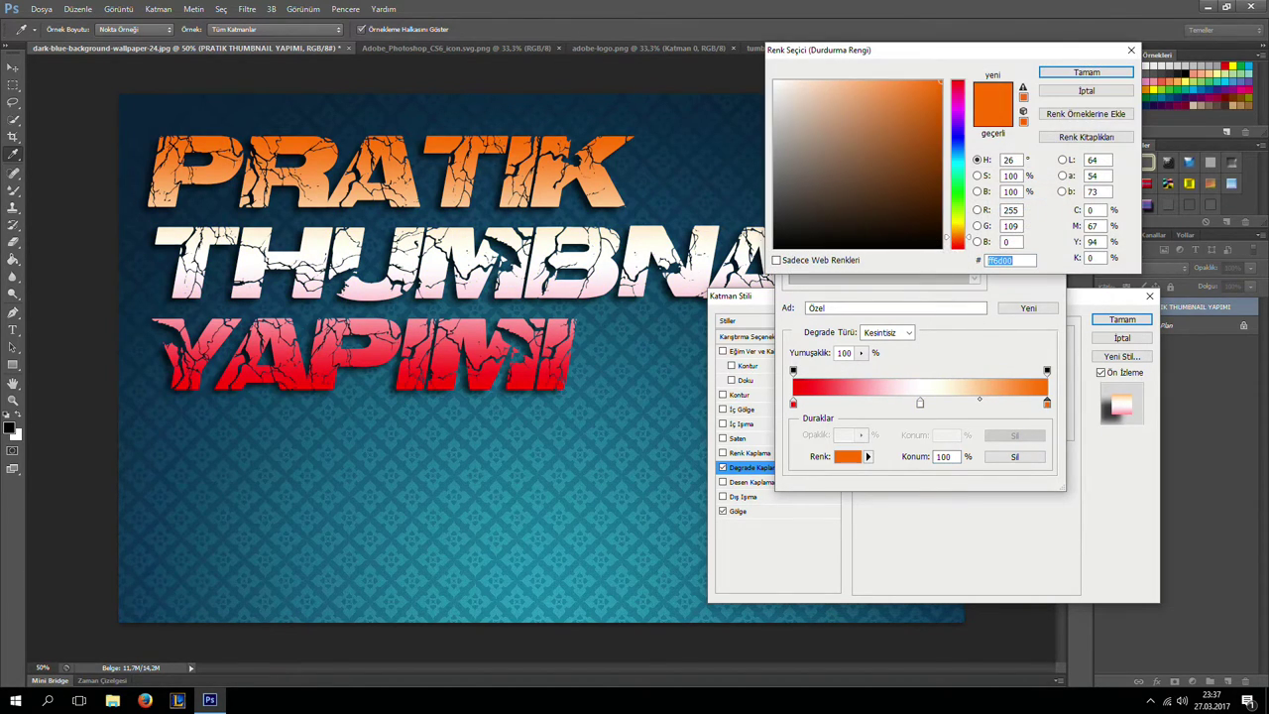
click(958, 117)
drag(961, 117, 957, 81)
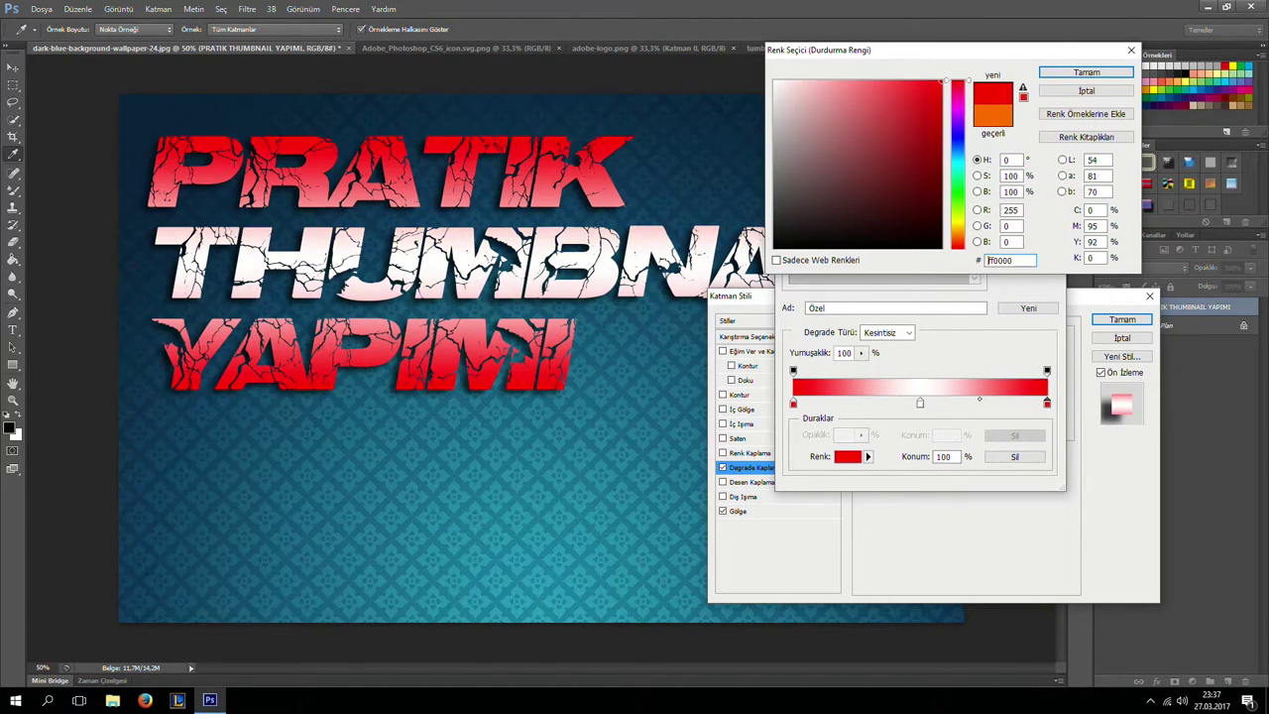
click(1058, 78)
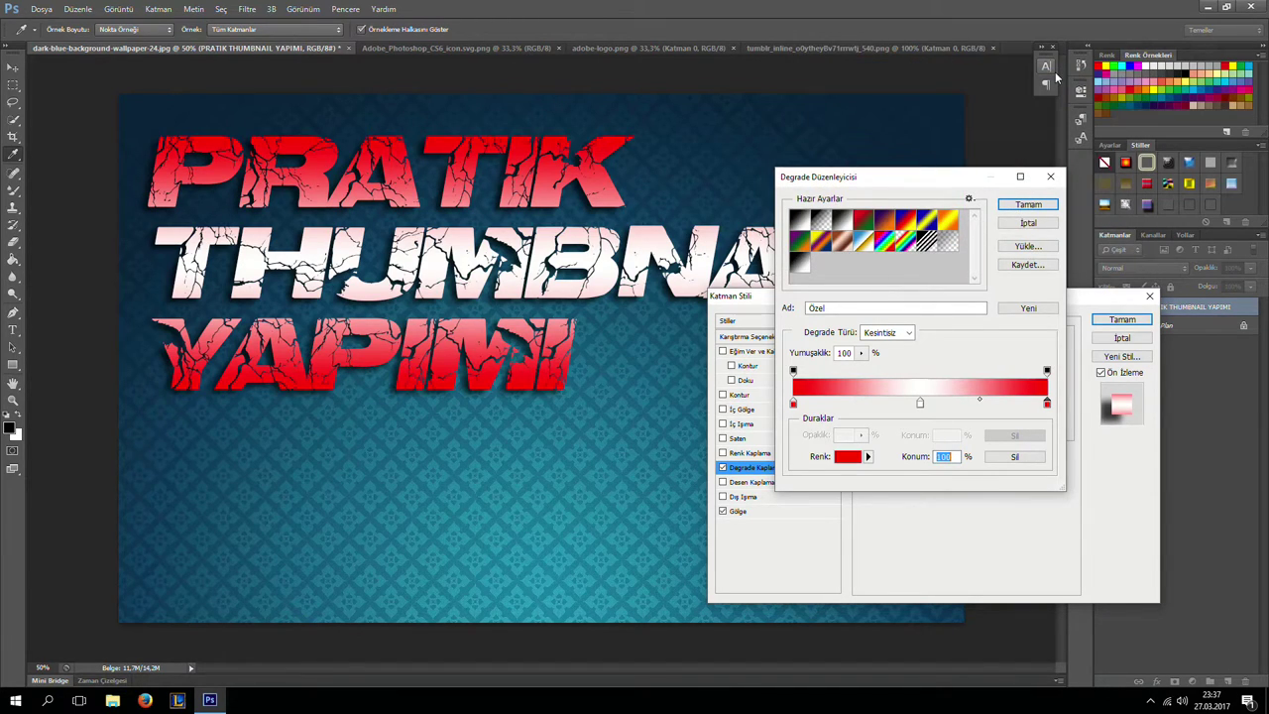
click(1027, 205)
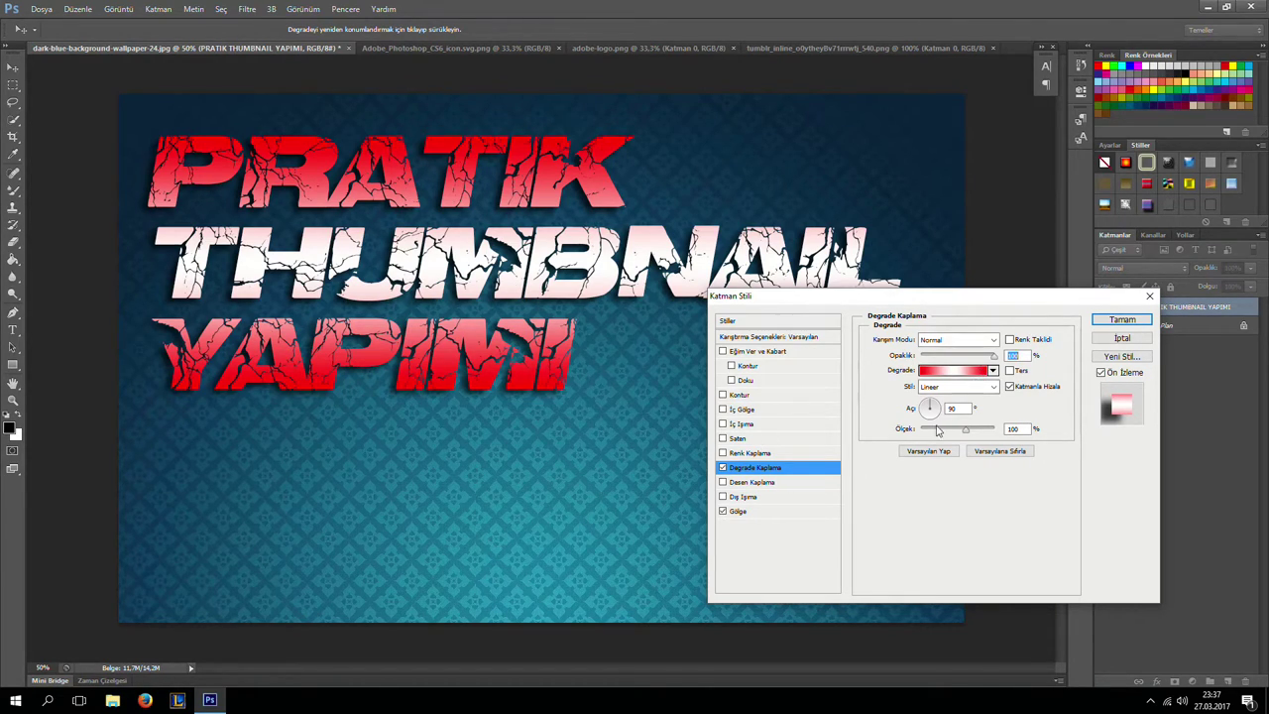
Turn the Gradient Overlay angle dial and enter 120° in the Angle field
drag(938, 412, 926, 412)
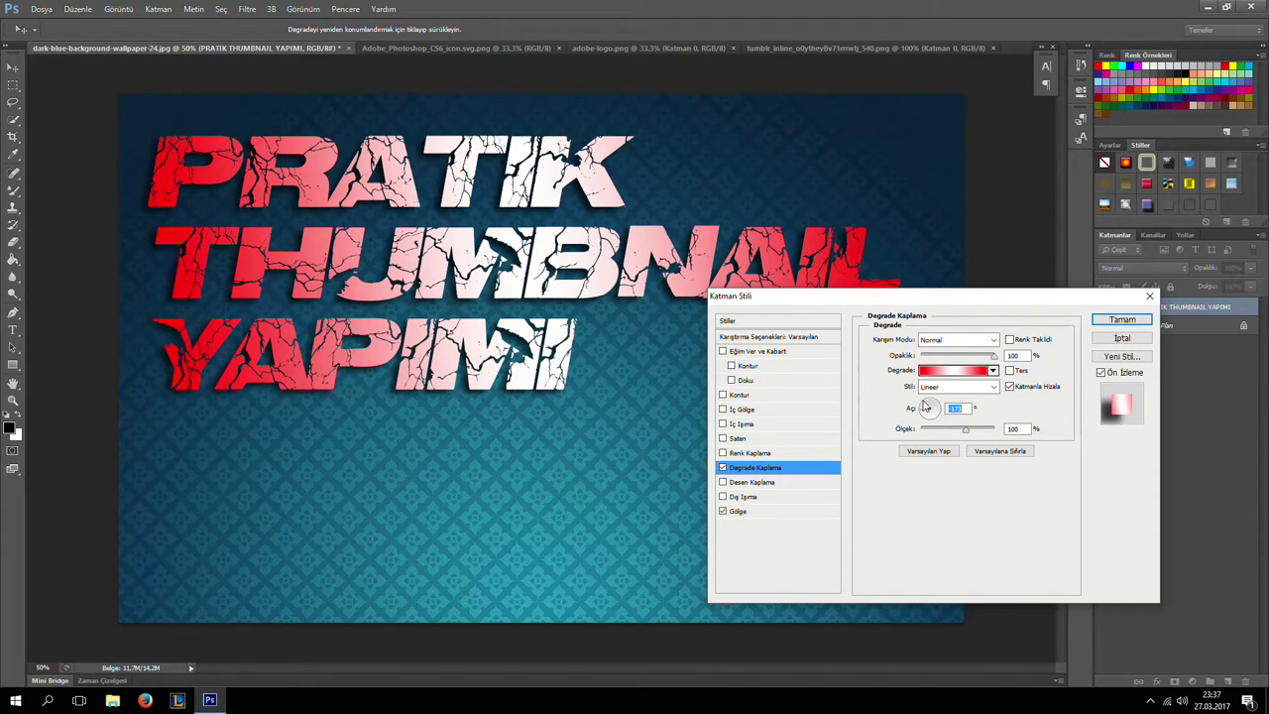
drag(925, 406, 926, 408)
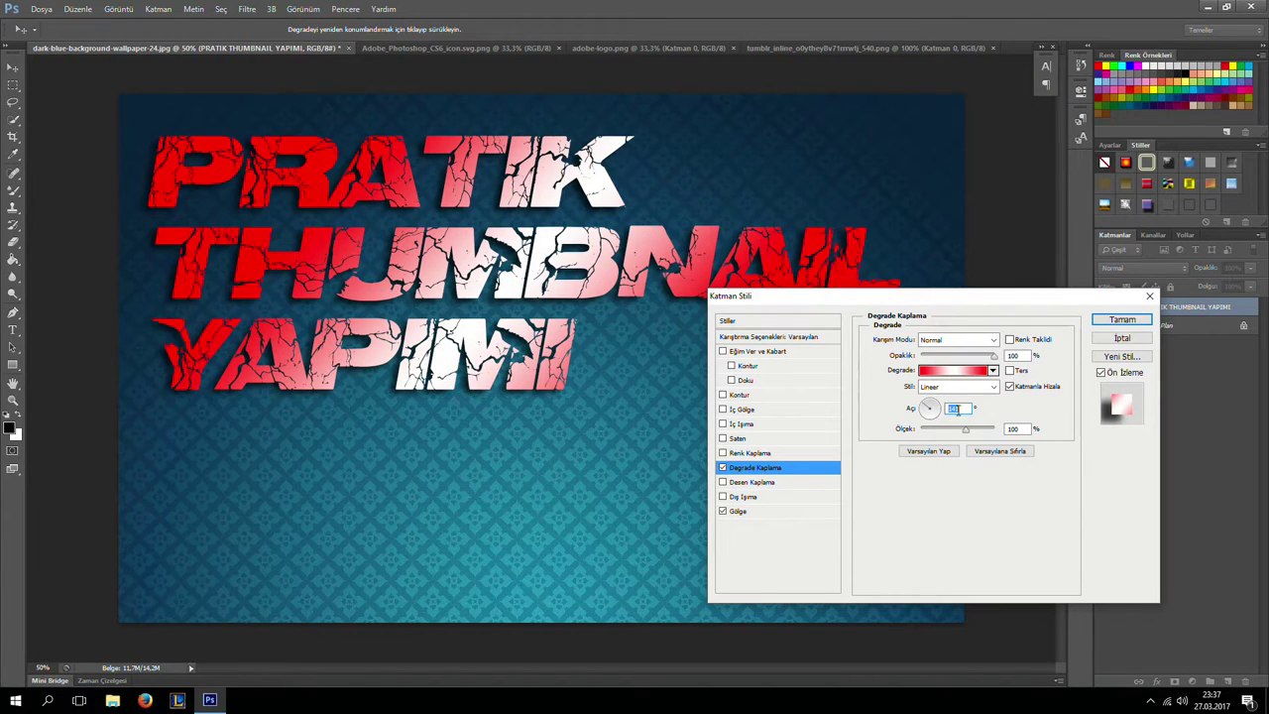
text(120)
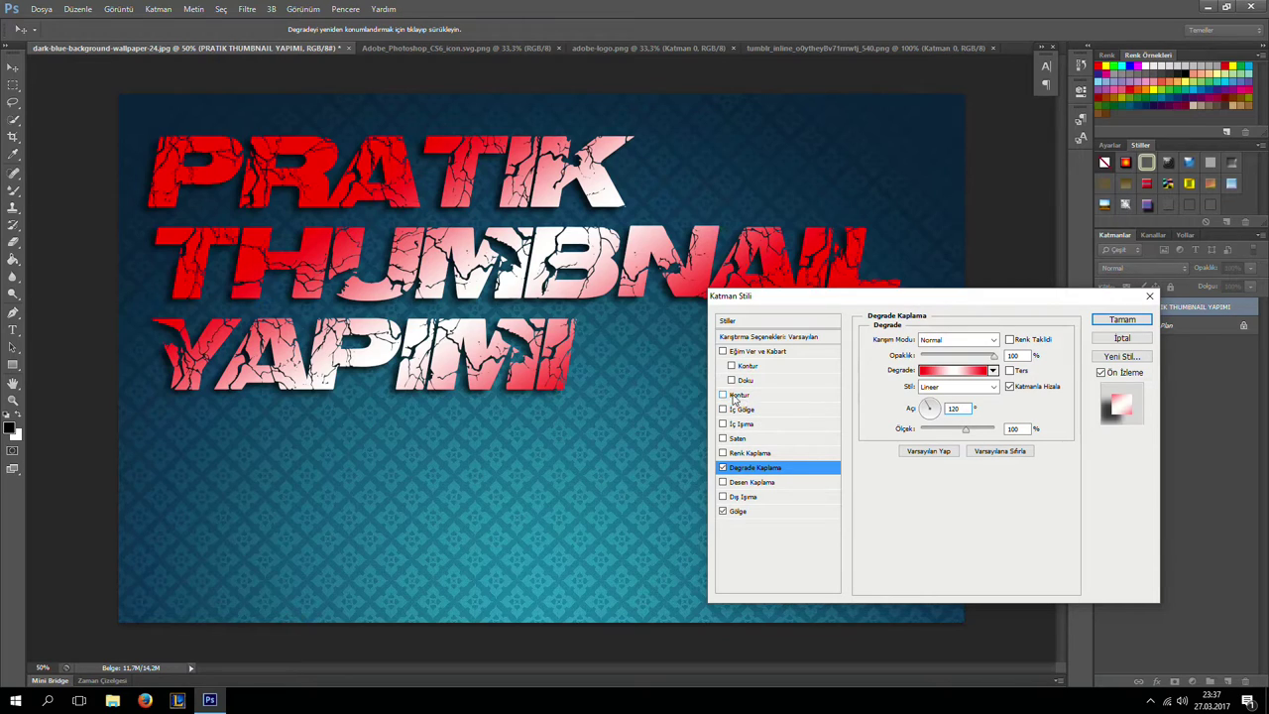
Enable the Stroke (Kontur) effect and set its colour to black 000000
click(723, 395)
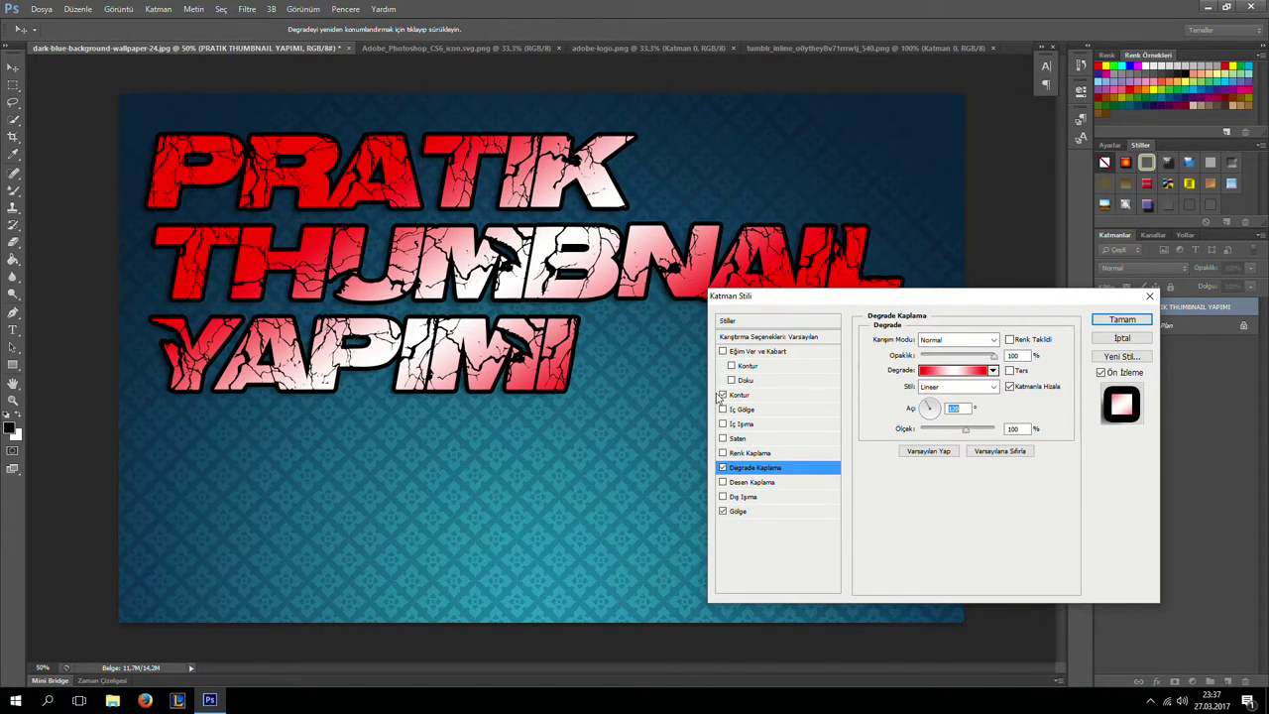
click(722, 395)
click(722, 394)
click(748, 397)
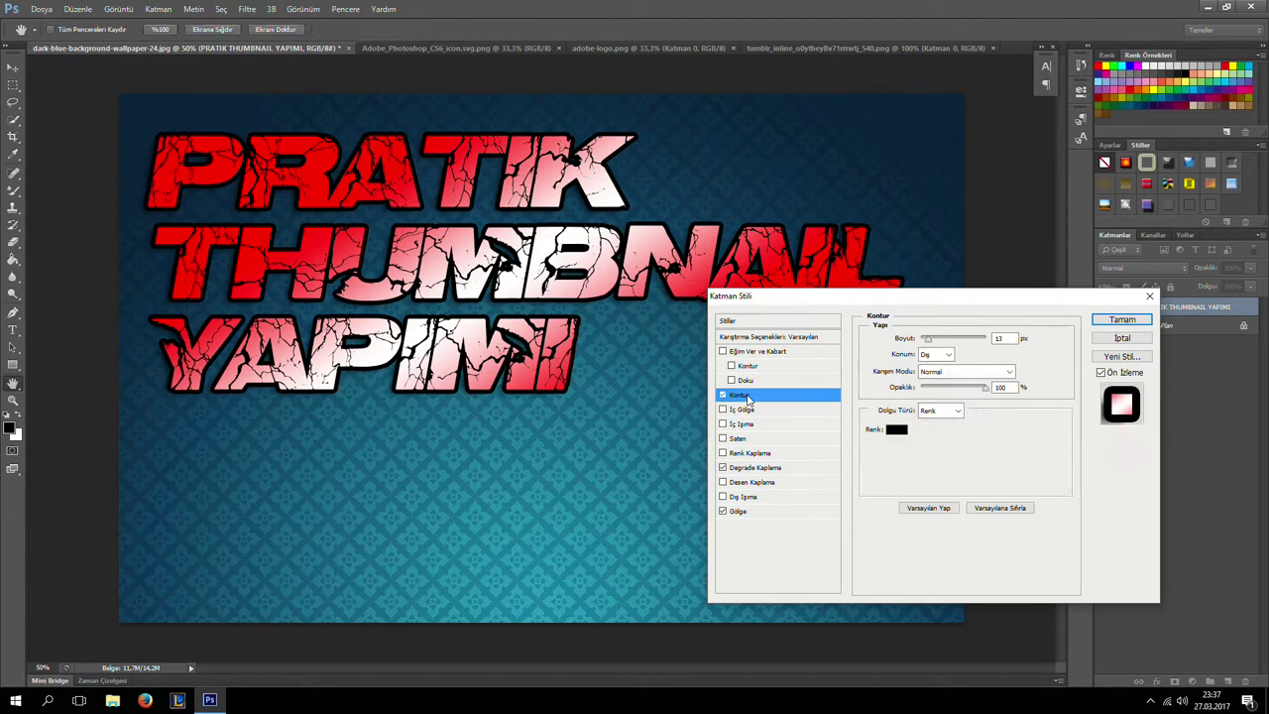
click(896, 429)
click(570, 247)
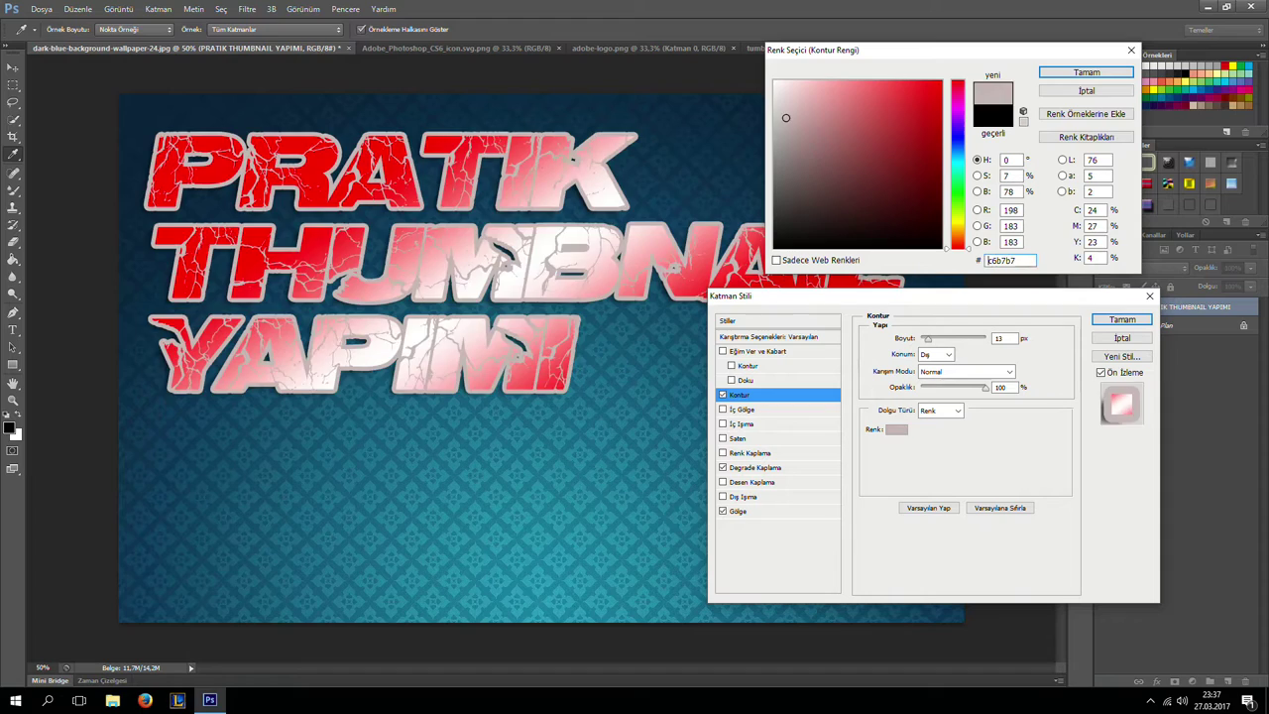
click(839, 248)
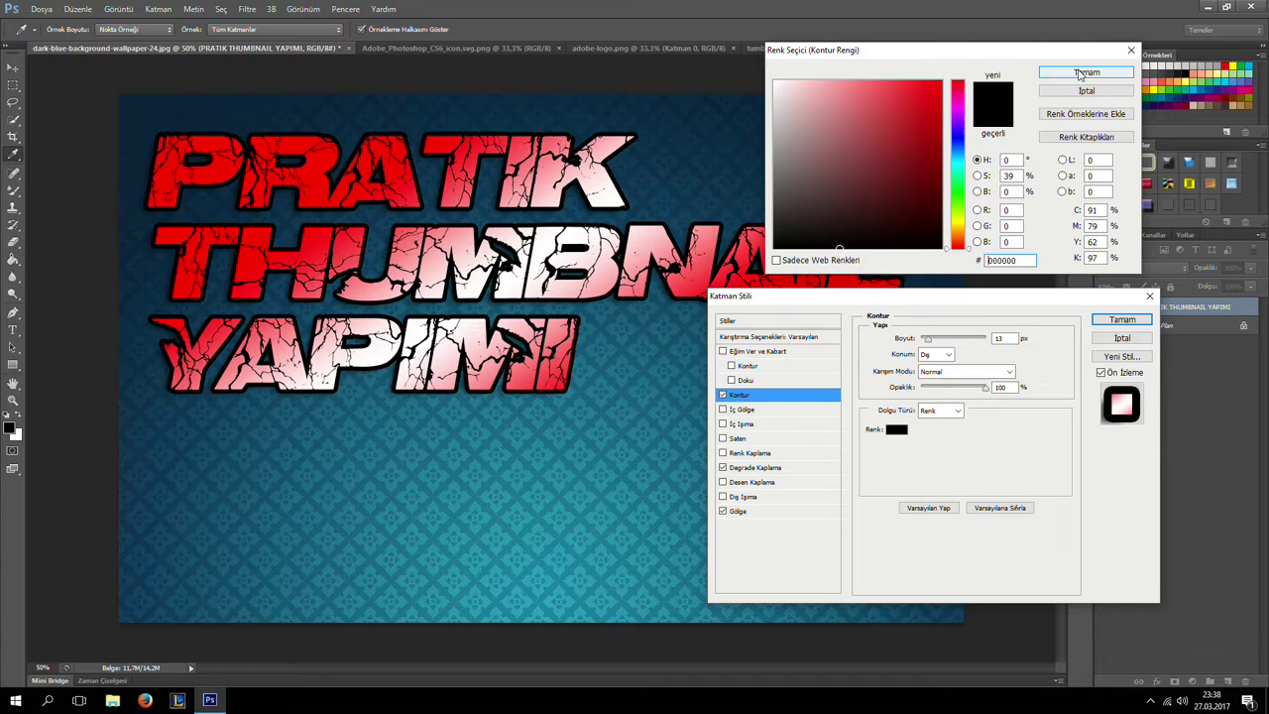
click(1083, 75)
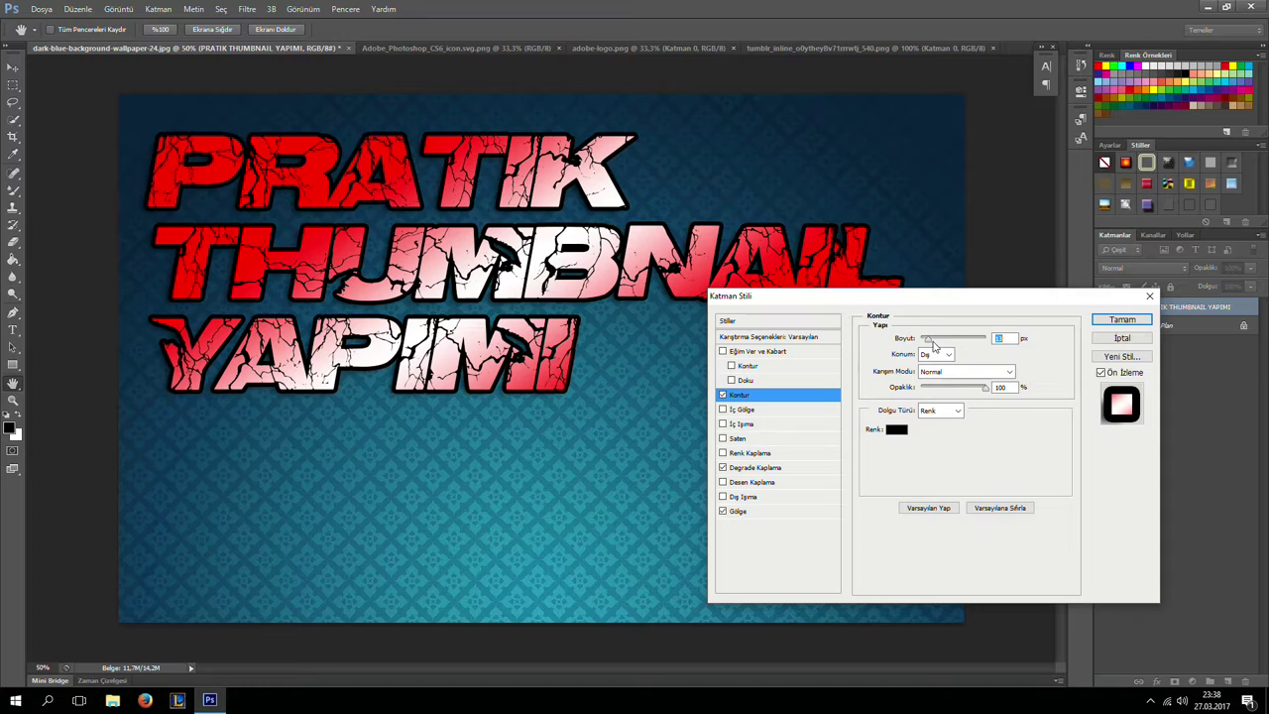
Set the stroke size to 25 px and apply all layer effects with Tamam
double_click(1003, 339)
scroll(1008, 339, up, 5)
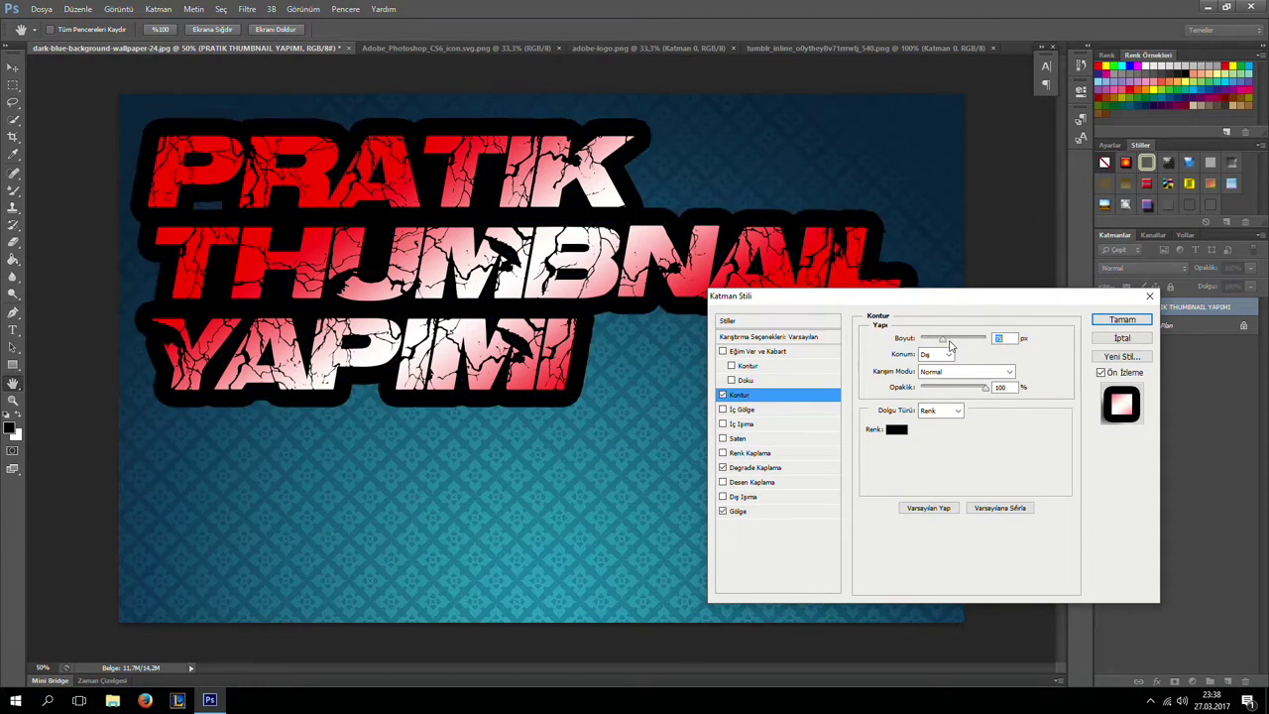
drag(981, 339, 922, 341)
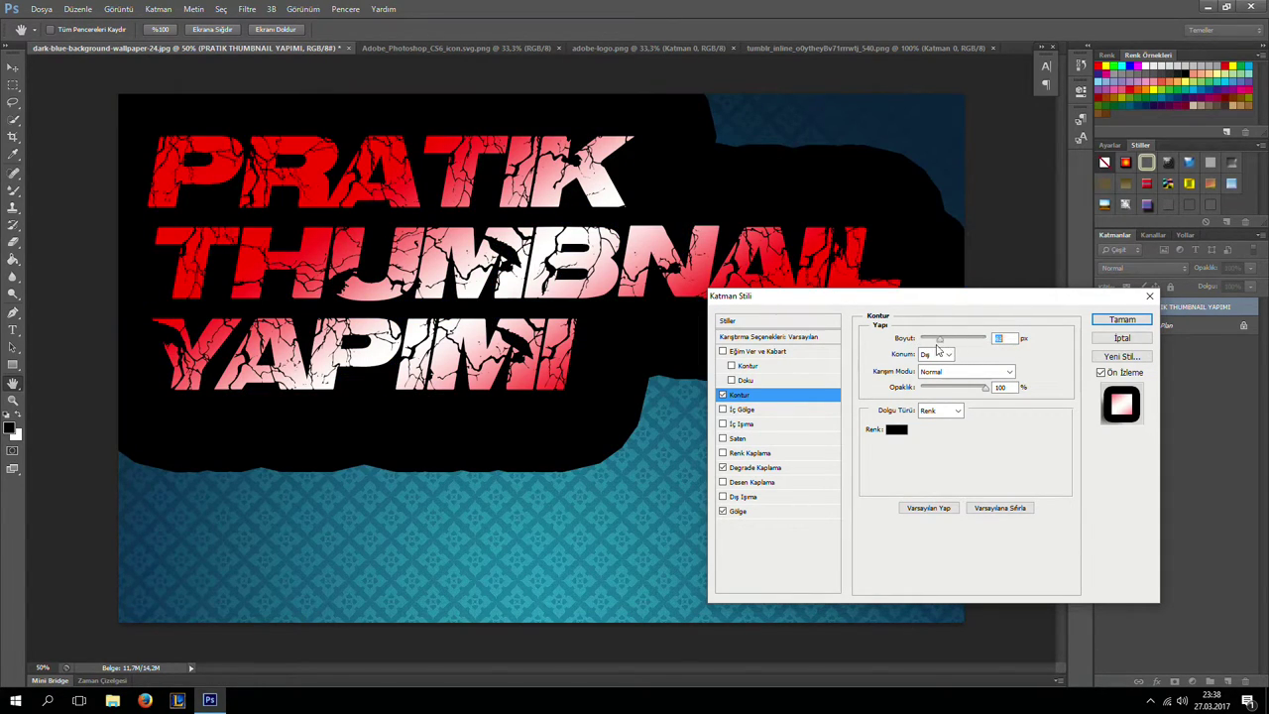
text(20)
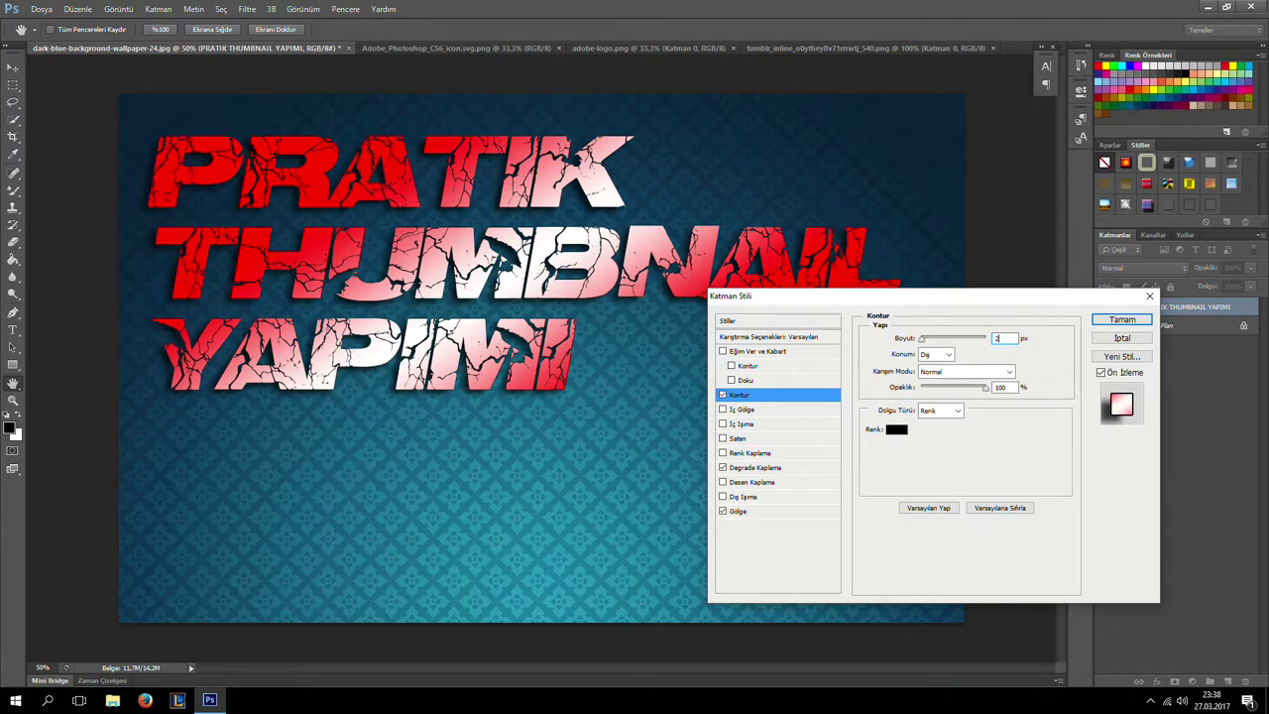
key(BackSpace)
text(5)
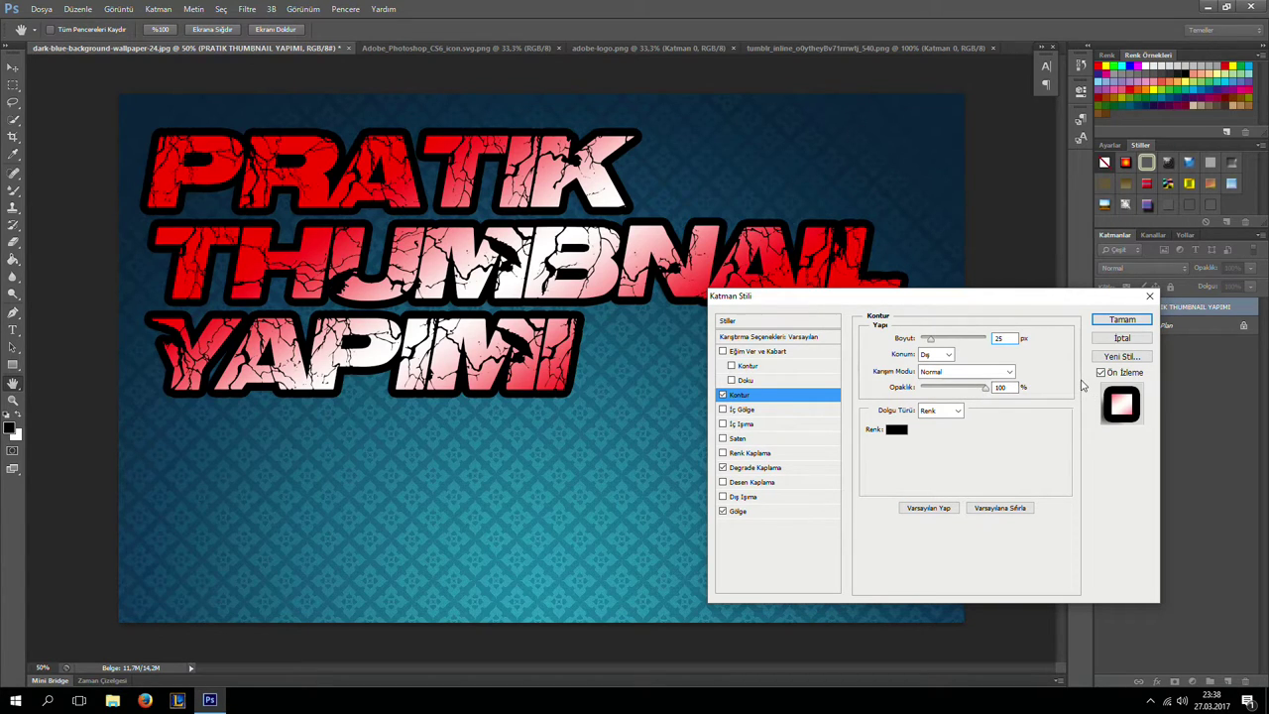
click(1115, 321)
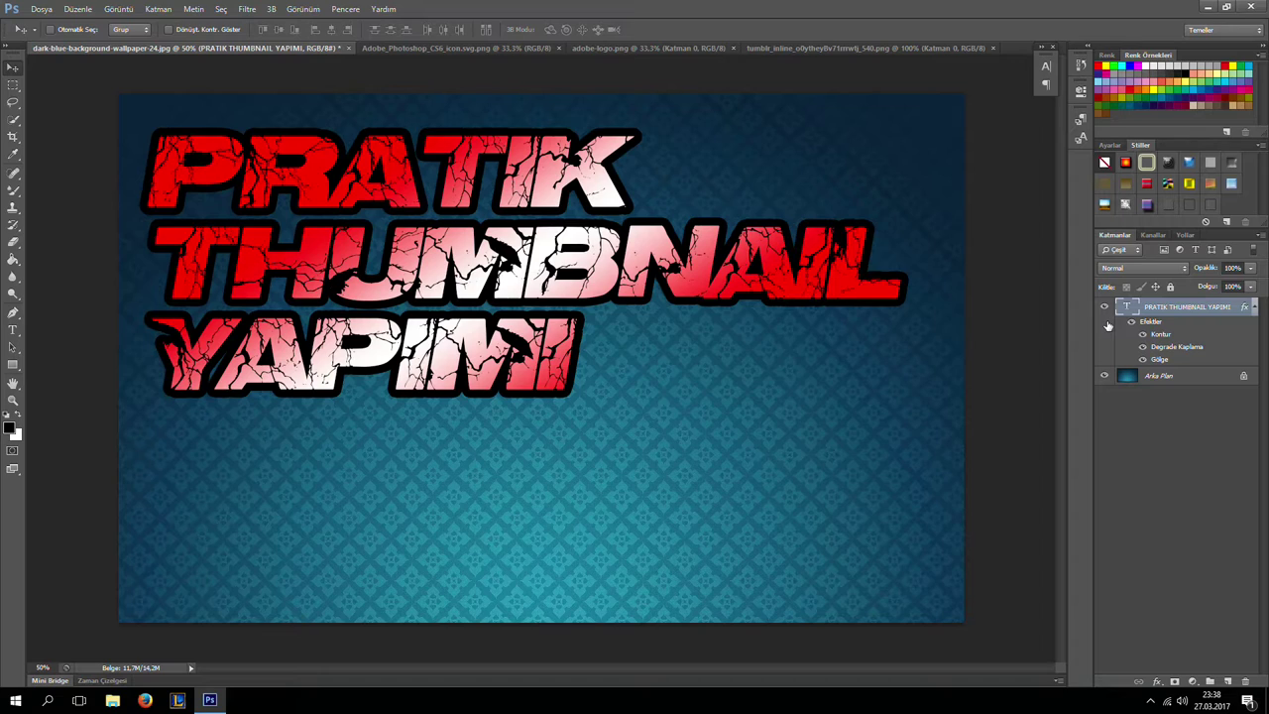
Flip between the thumbnail, Photoshop icon and Adobe logo tabs, ending on the Photoshop icon document
click(418, 47)
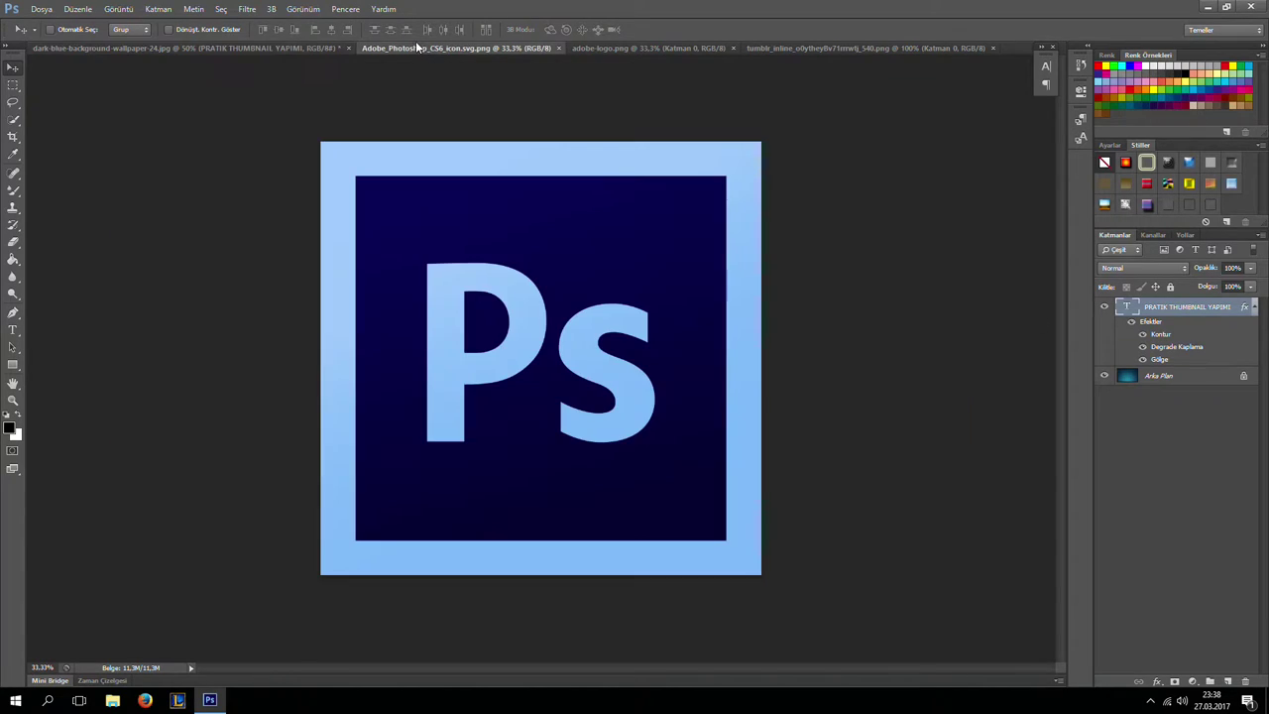
click(293, 47)
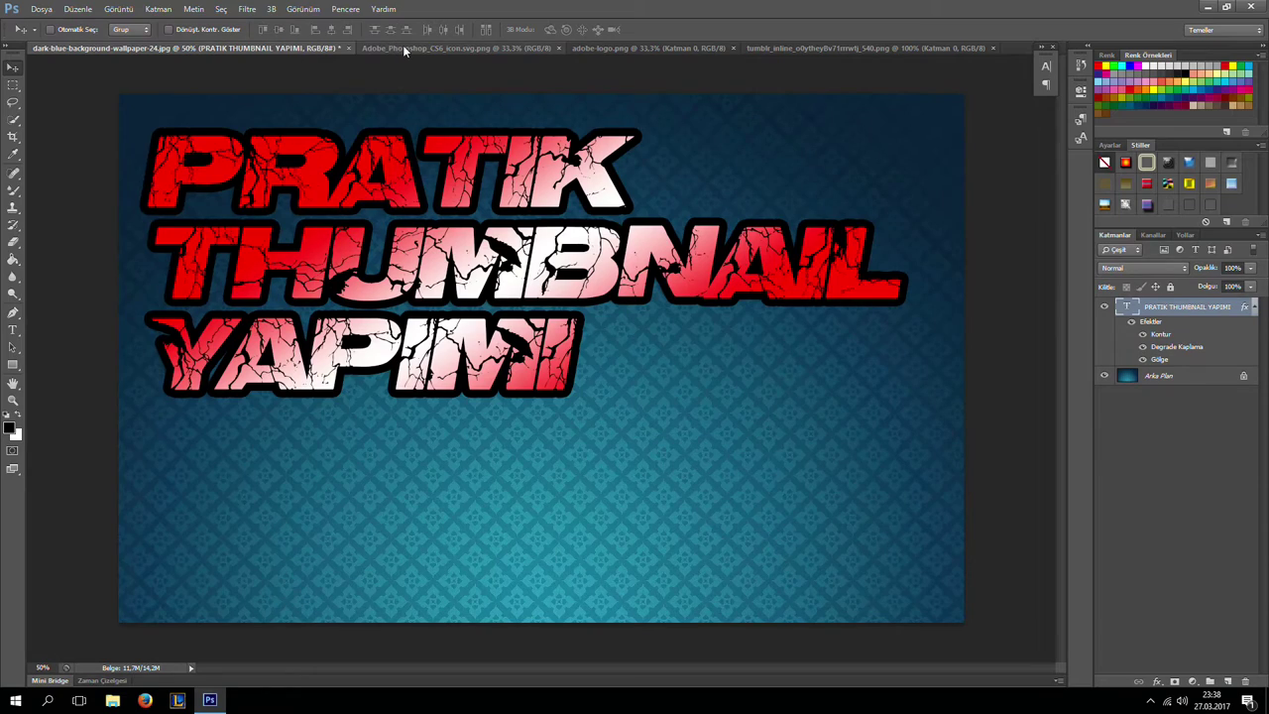
click(403, 47)
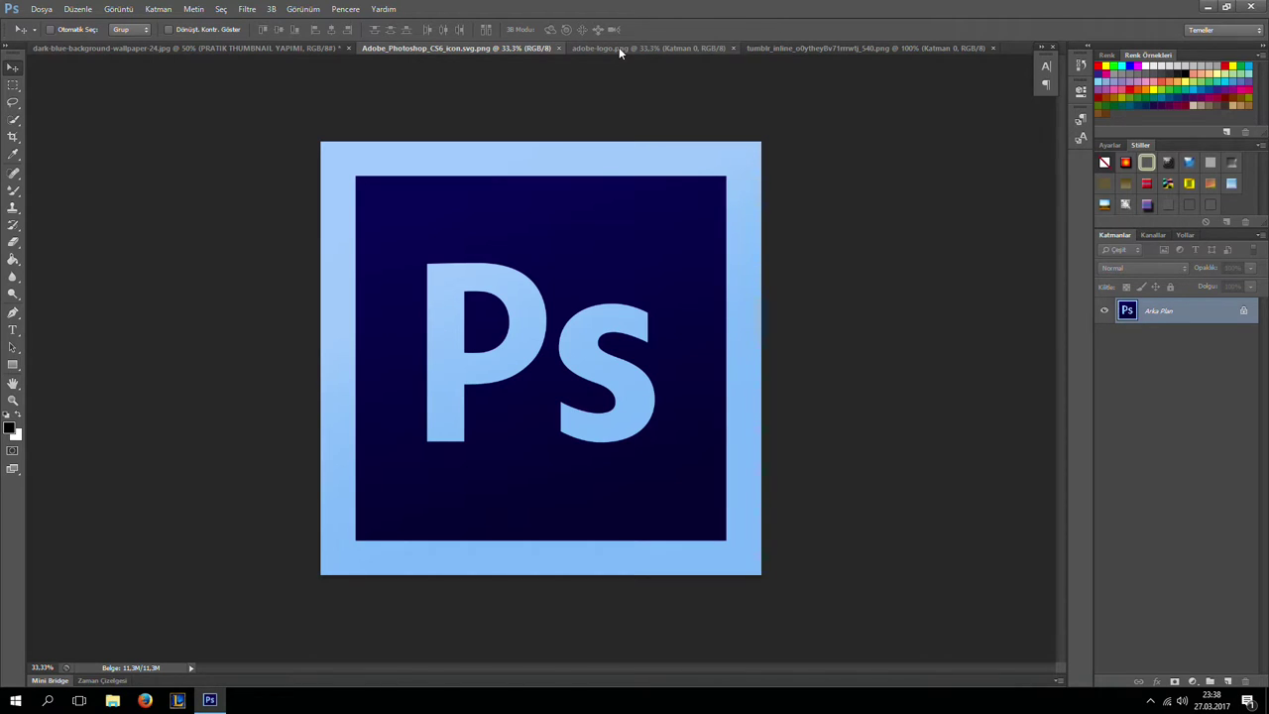
click(619, 46)
click(798, 46)
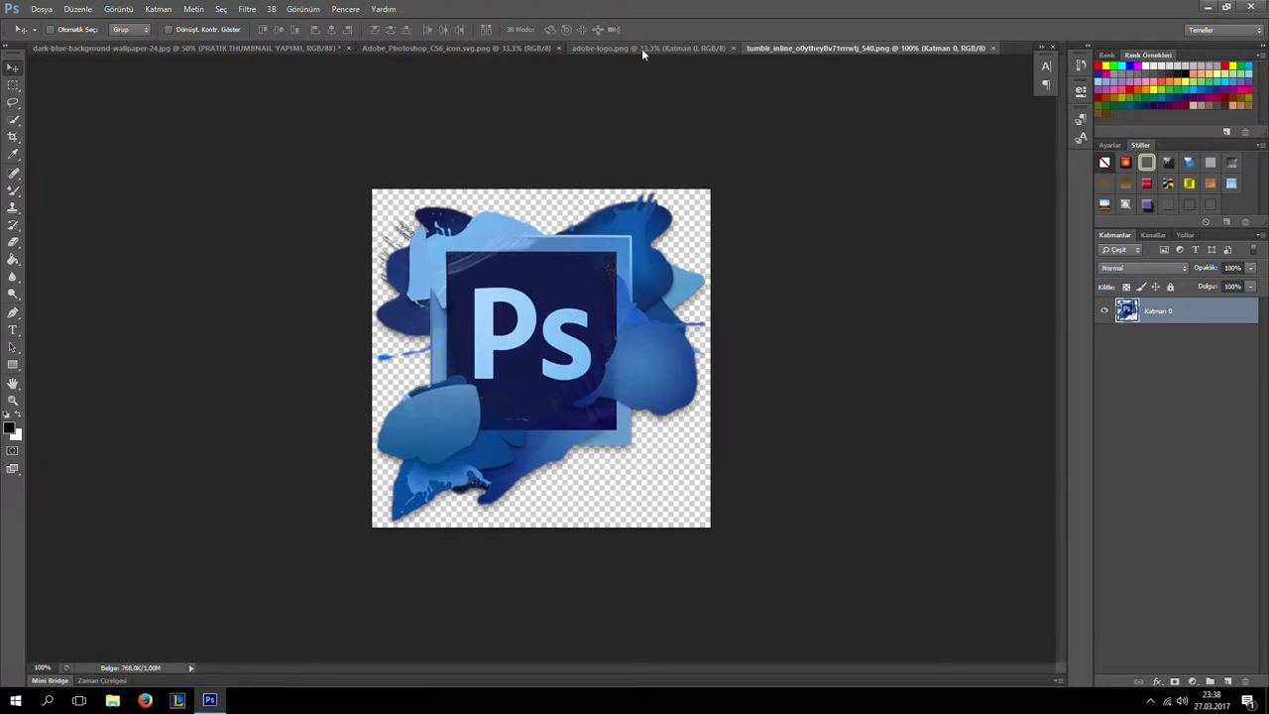
click(641, 48)
click(464, 49)
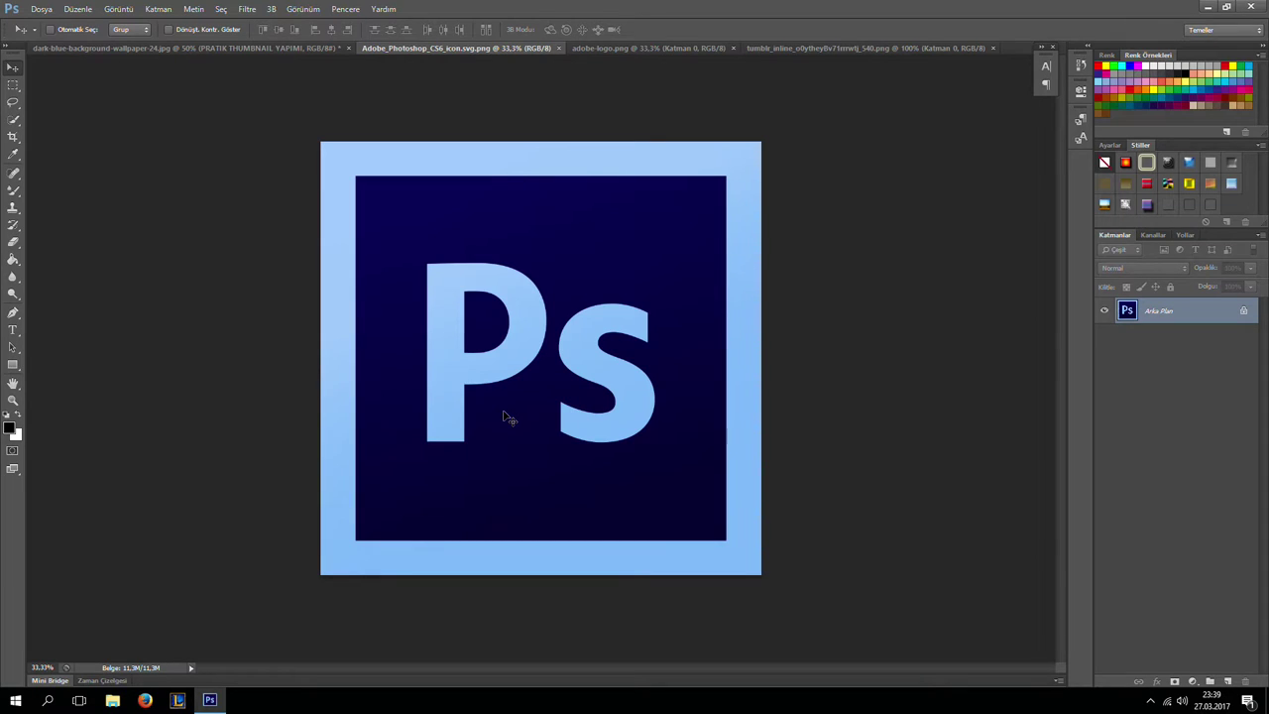
click(605, 48)
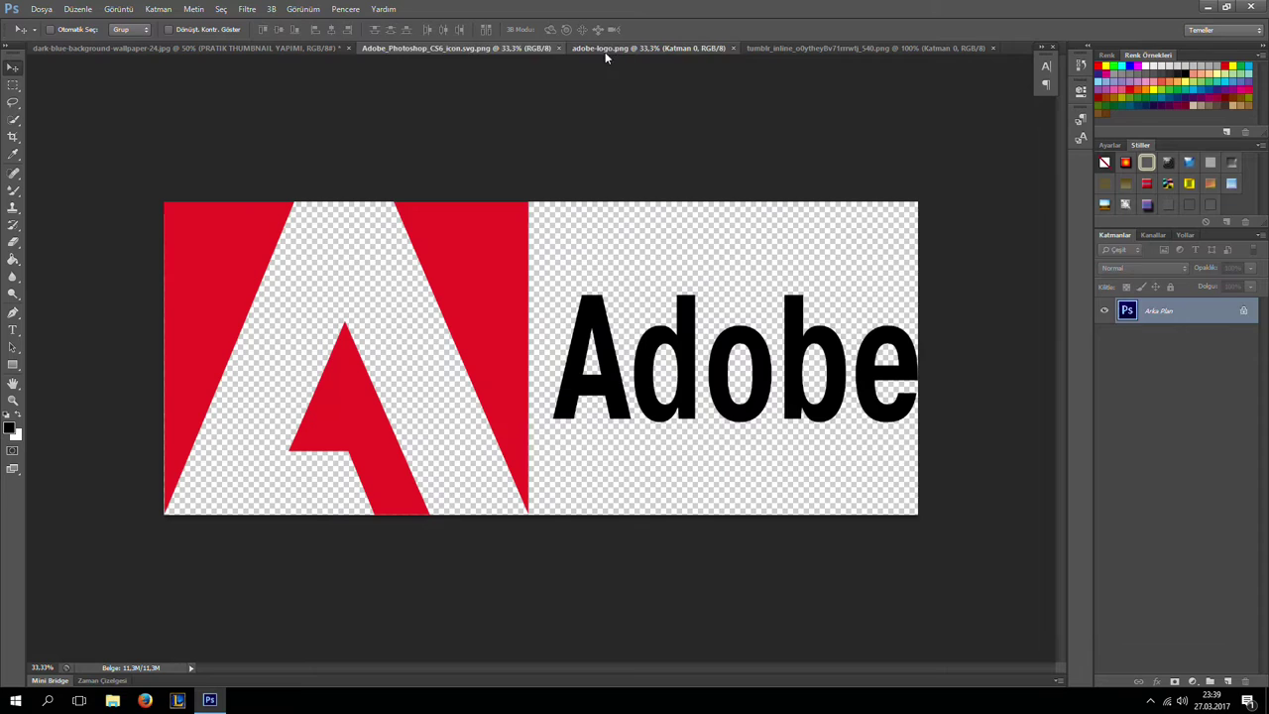
click(483, 47)
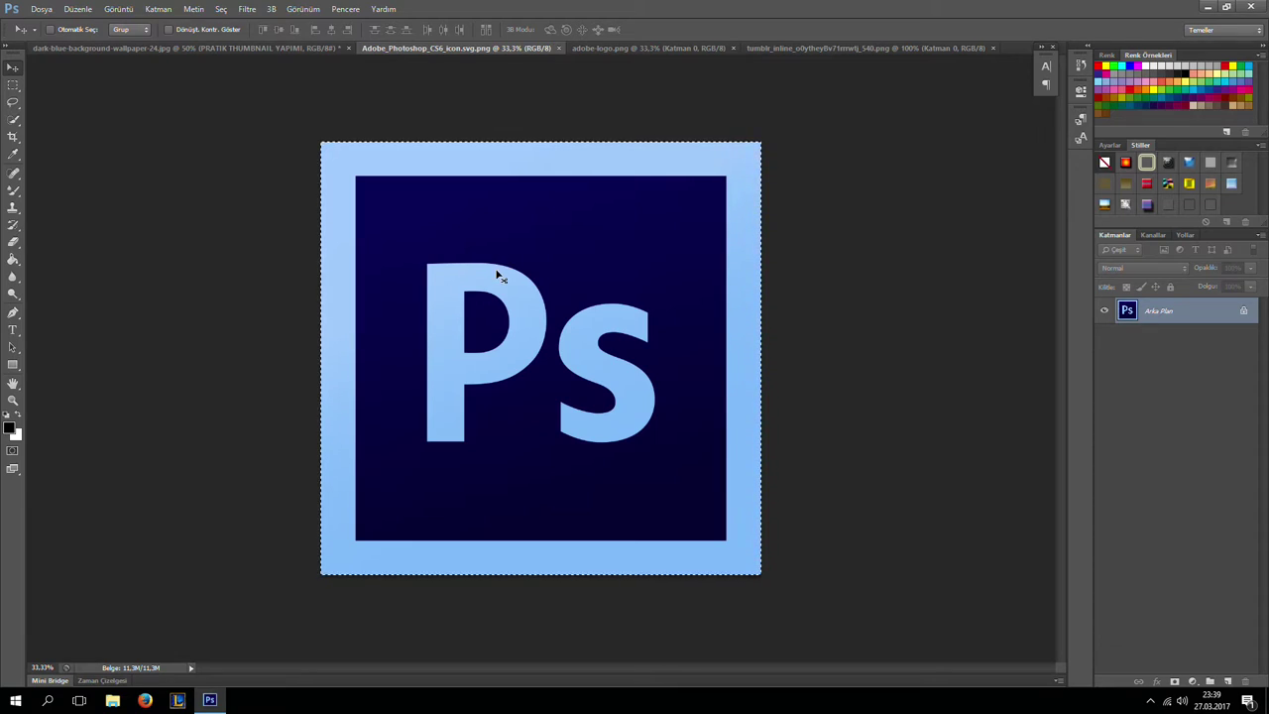
Paste the Ps icon into the thumbnail, shrink it and place it in the bottom-left corner
click(279, 48)
key(ctrl+v)
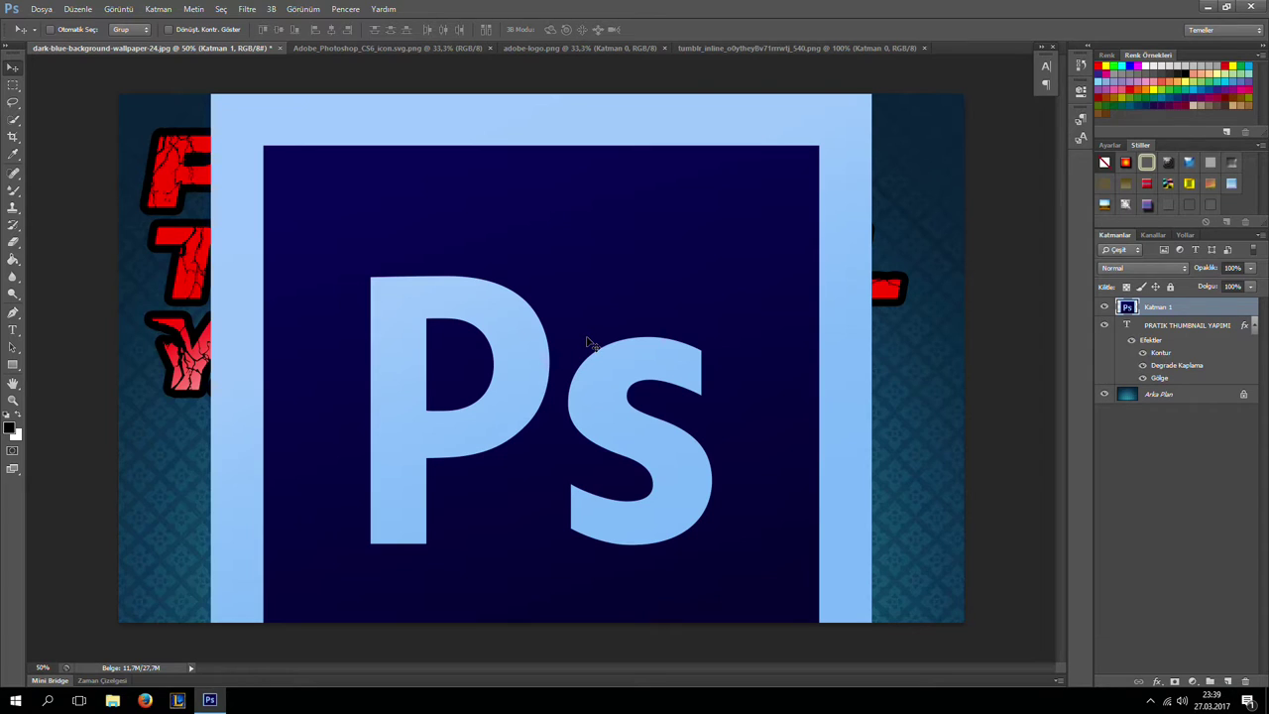
mouse_move(606, 292)
mouse_down()
mouse_move(716, 382)
mouse_move(581, 386)
mouse_move(717, 241)
mouse_move(584, 314)
mouse_move(650, 264)
mouse_move(635, 274)
mouse_up()
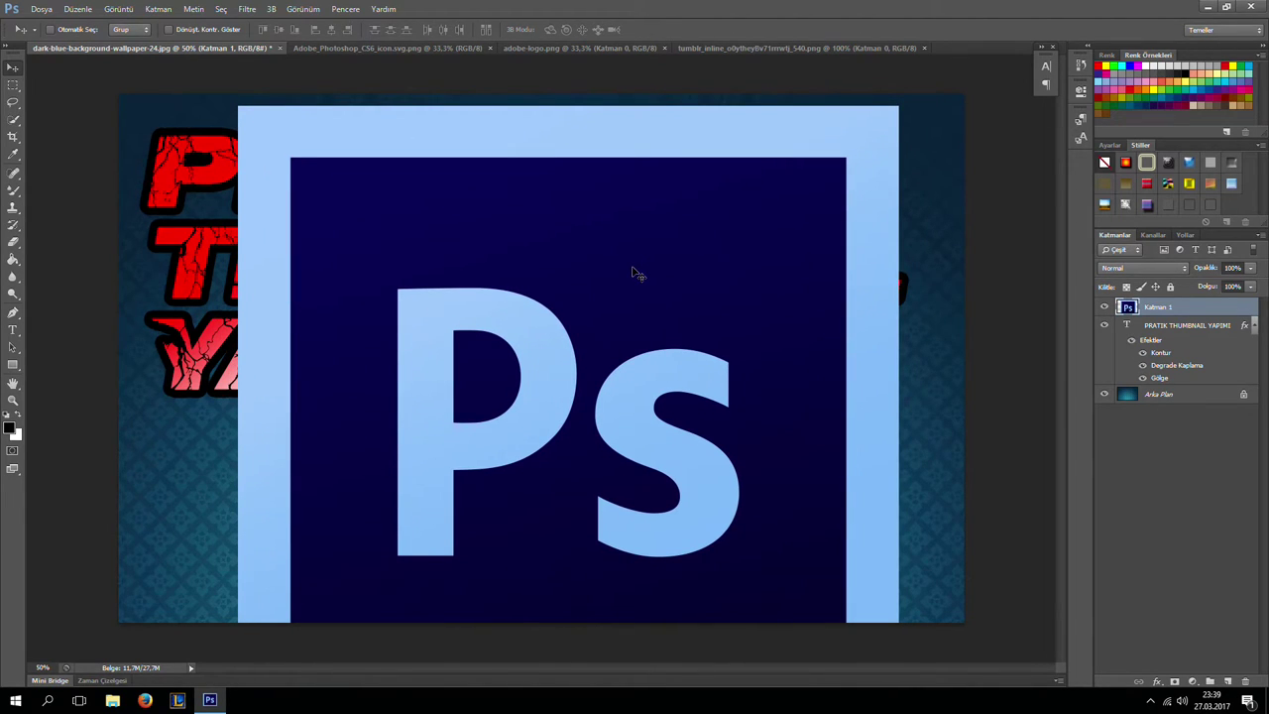
drag(629, 224, 770, 244)
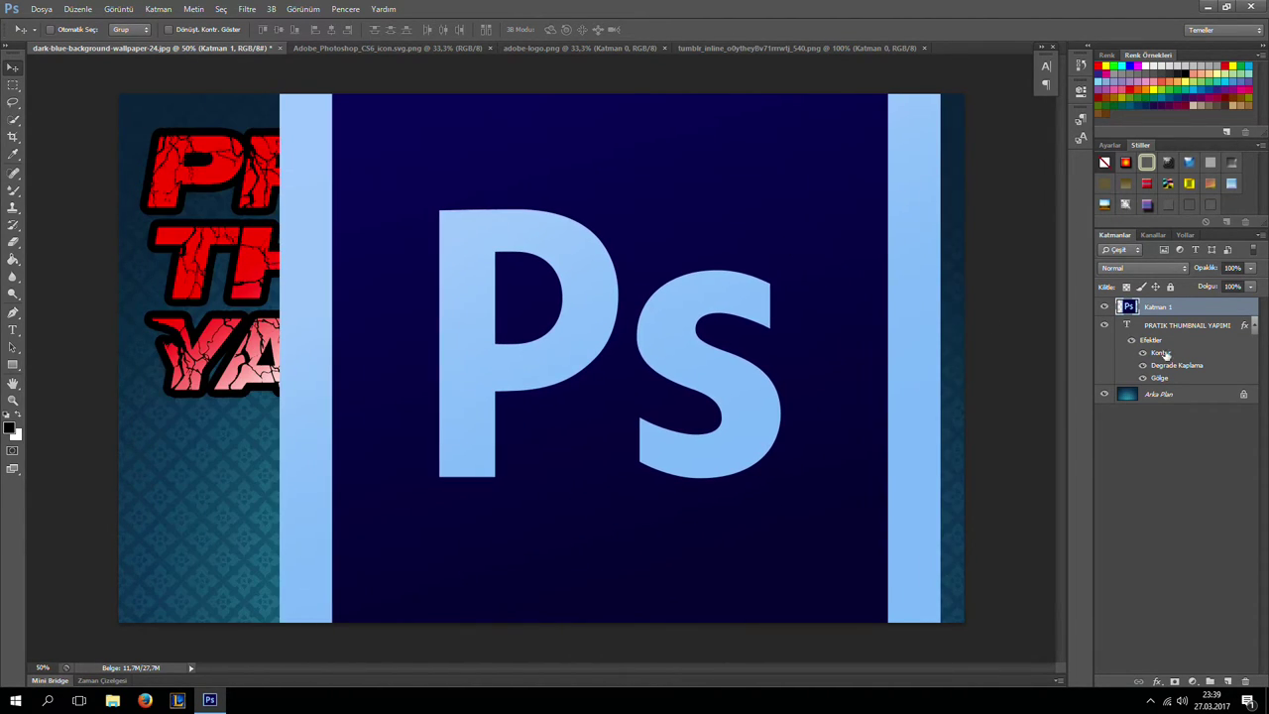
mouse_move(723, 173)
mouse_down()
mouse_move(753, 187)
mouse_move(637, 215)
mouse_move(632, 243)
mouse_up()
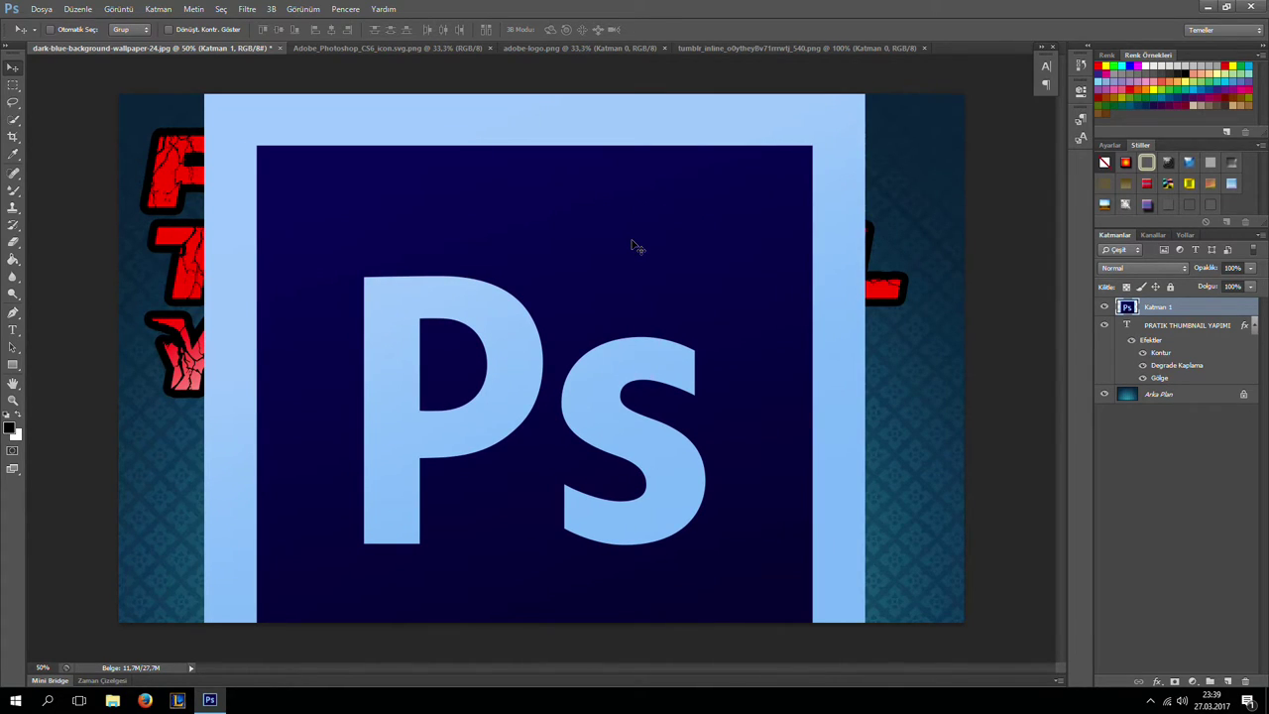
key(ctrl+t)
mouse_move(530, 248)
mouse_down()
mouse_move(572, 284)
mouse_move(568, 248)
mouse_up()
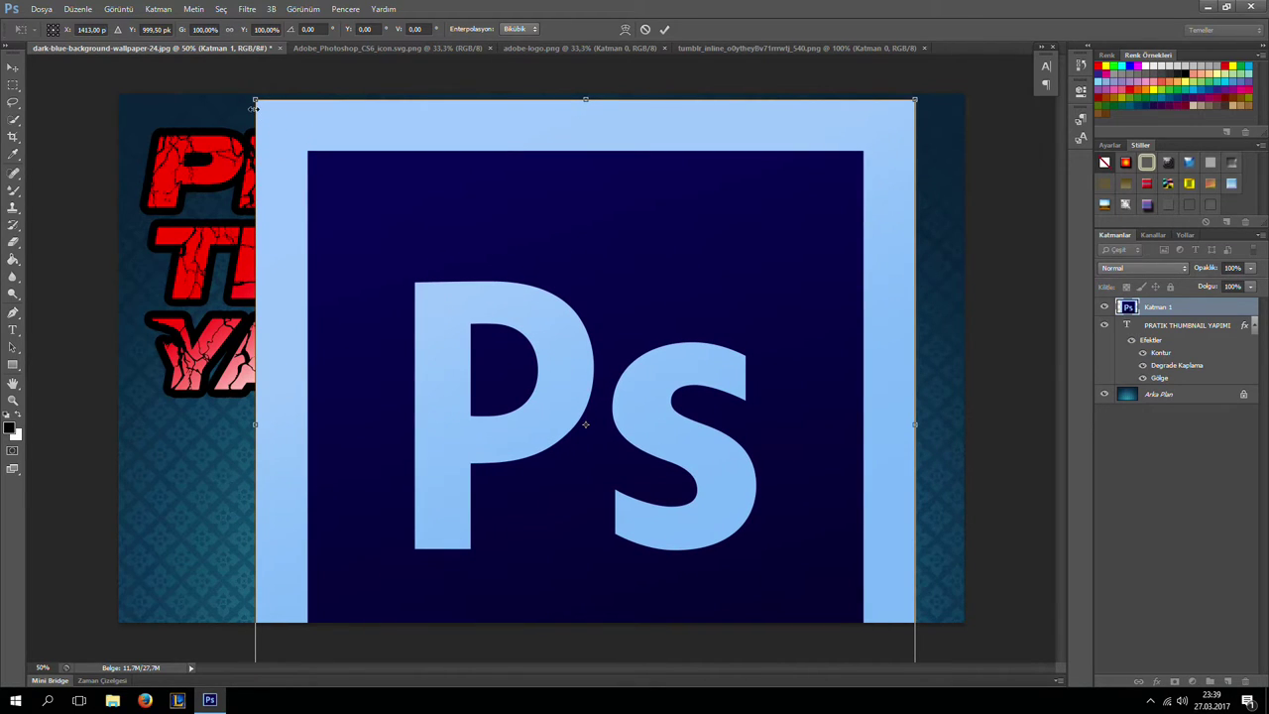
mouse_move(255, 101)
mouse_down()
mouse_move(671, 229)
mouse_move(634, 211)
mouse_move(252, 227)
mouse_move(149, 264)
mouse_move(445, 90)
mouse_move(650, 44)
mouse_move(468, 72)
mouse_move(445, 162)
mouse_move(346, 272)
mouse_move(384, 228)
mouse_move(351, 264)
mouse_move(264, 179)
mouse_move(259, 157)
mouse_move(586, 364)
mouse_move(518, 285)
mouse_move(666, 434)
mouse_up()
mouse_move(795, 588)
mouse_down()
mouse_move(491, 302)
mouse_move(681, 397)
mouse_up()
drag(601, 332, 710, 439)
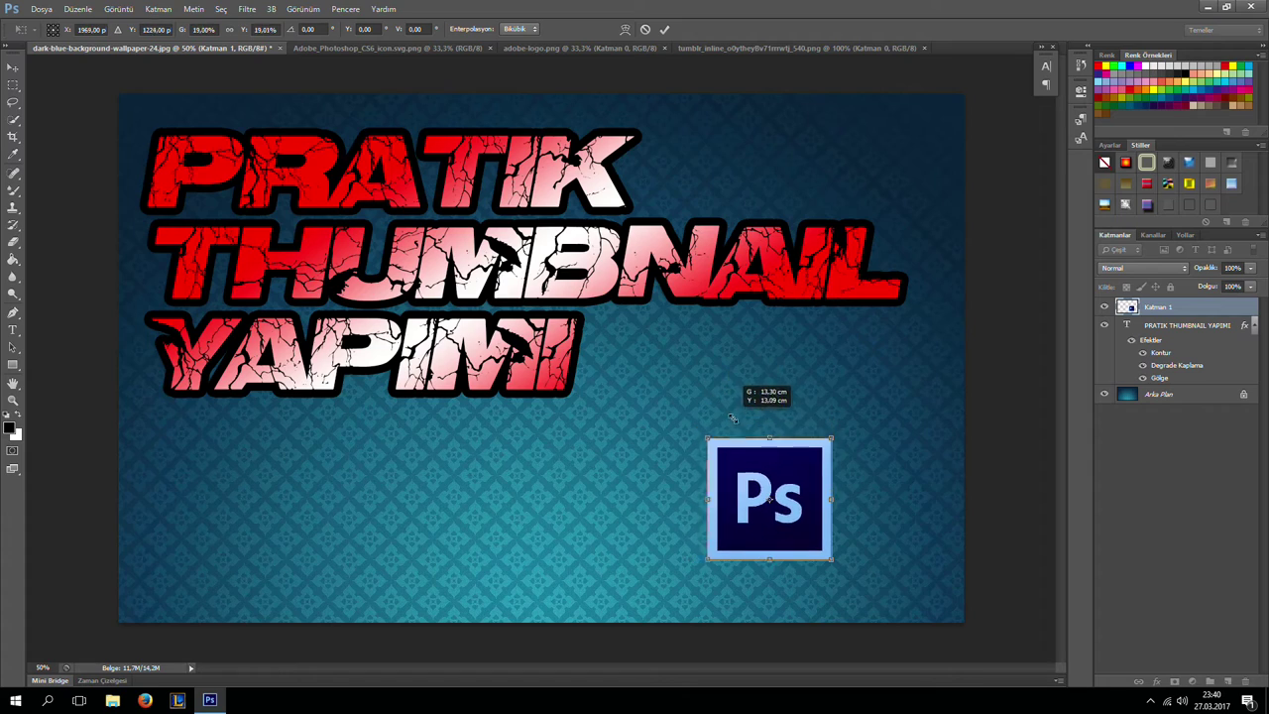
mouse_move(765, 492)
mouse_down()
mouse_move(423, 466)
mouse_move(176, 556)
mouse_up()
drag(240, 504, 222, 519)
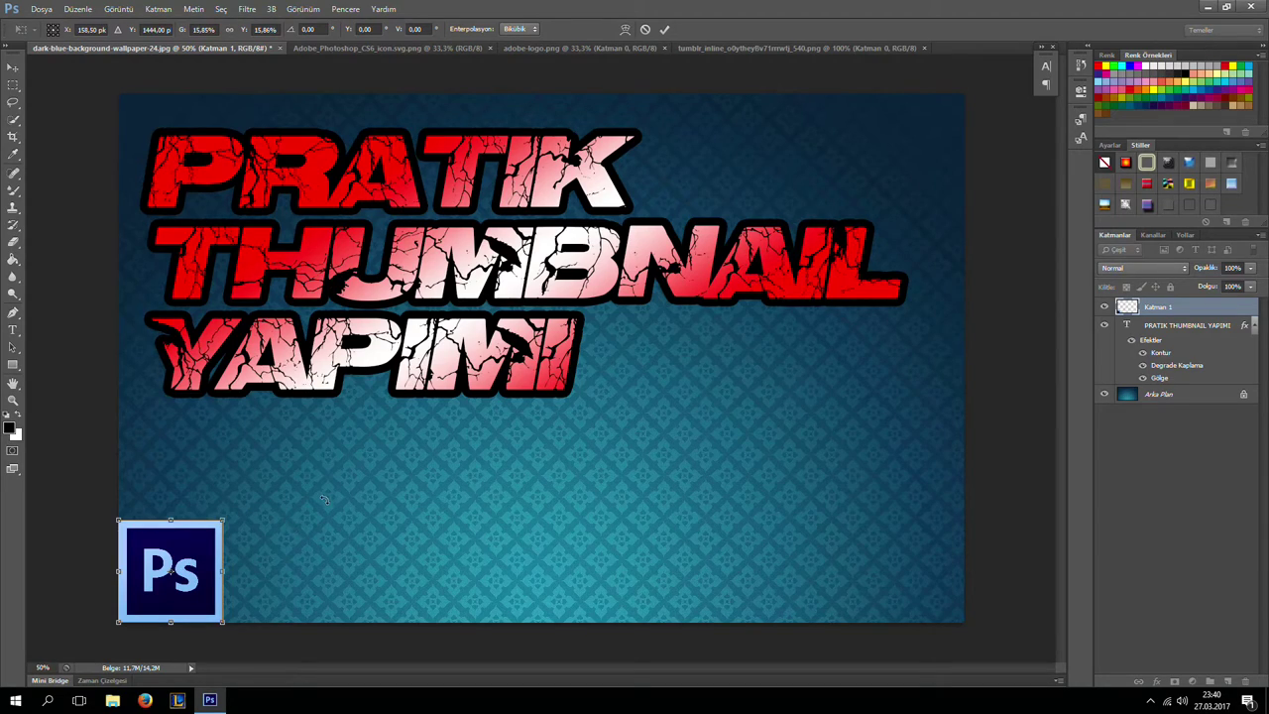
key(Return)
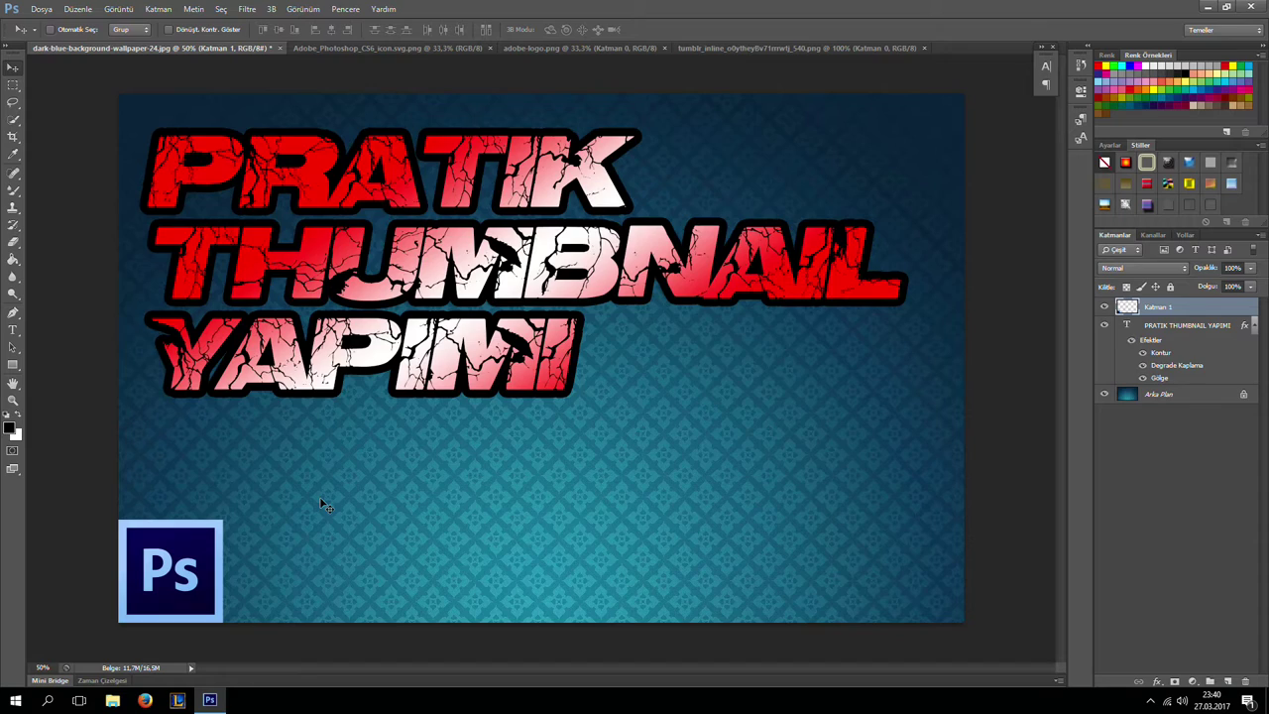
Paste a second Ps icon, shrink it to match, and place it top-right
key(ctrl+v)
drag(468, 342, 502, 365)
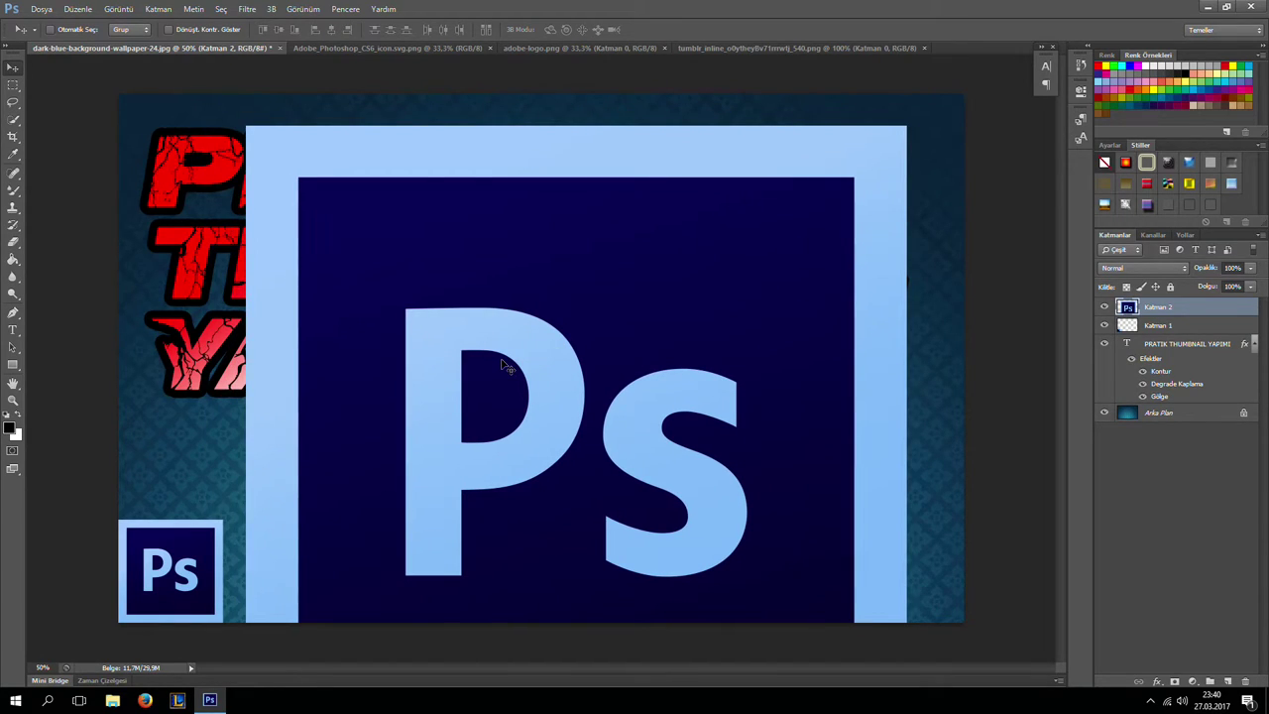
key(ctrl+t)
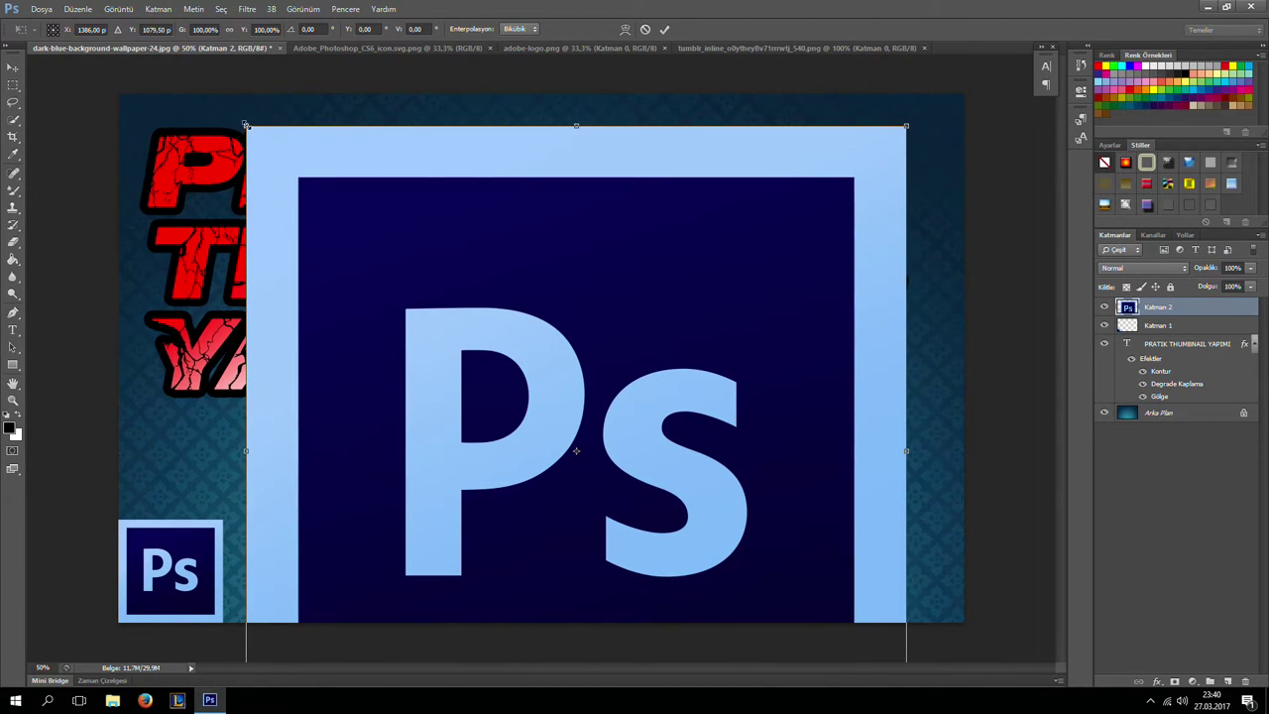
drag(245, 126, 699, 462)
drag(767, 504, 298, 473)
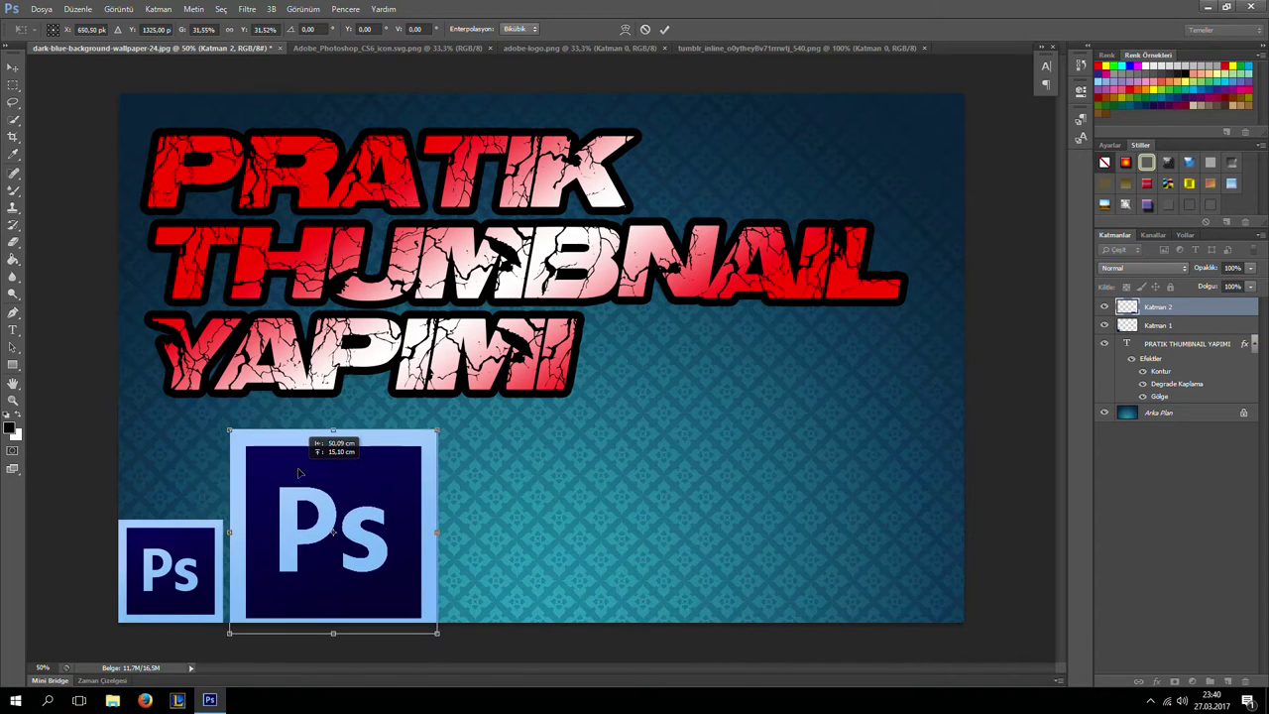
mouse_move(229, 431)
mouse_down()
mouse_move(320, 533)
mouse_move(289, 553)
mouse_up()
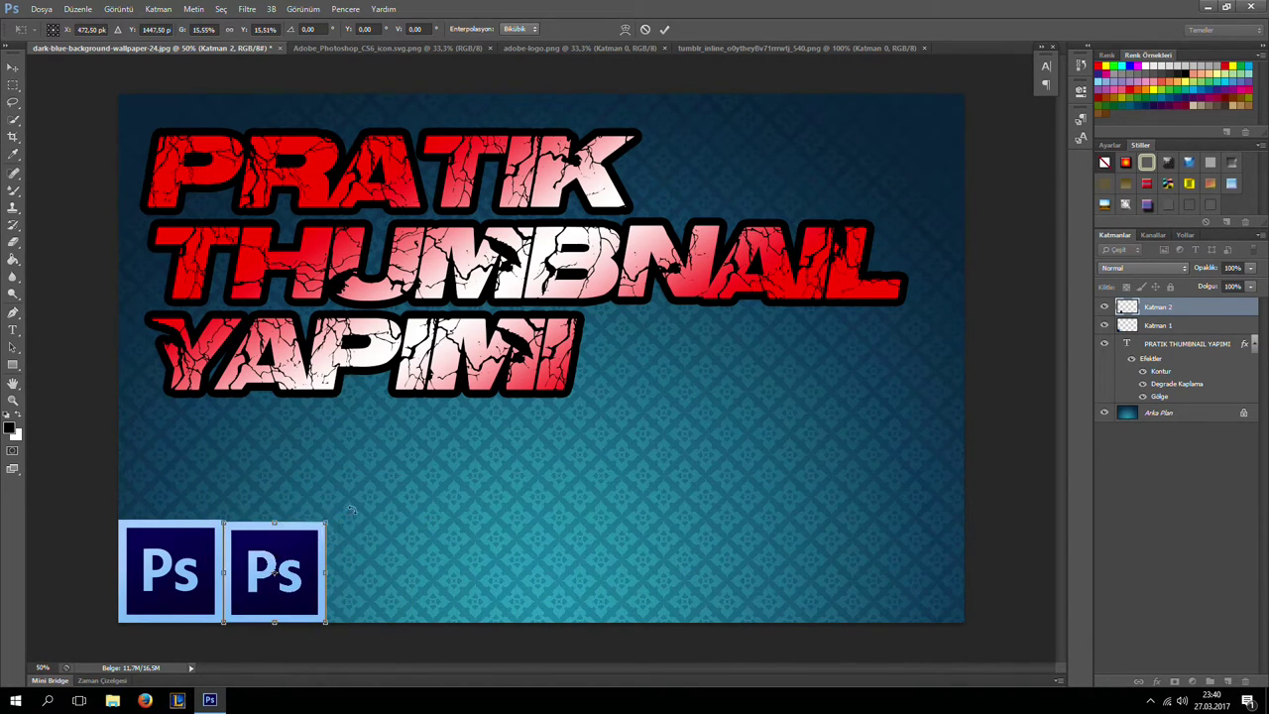
drag(325, 522, 920, 124)
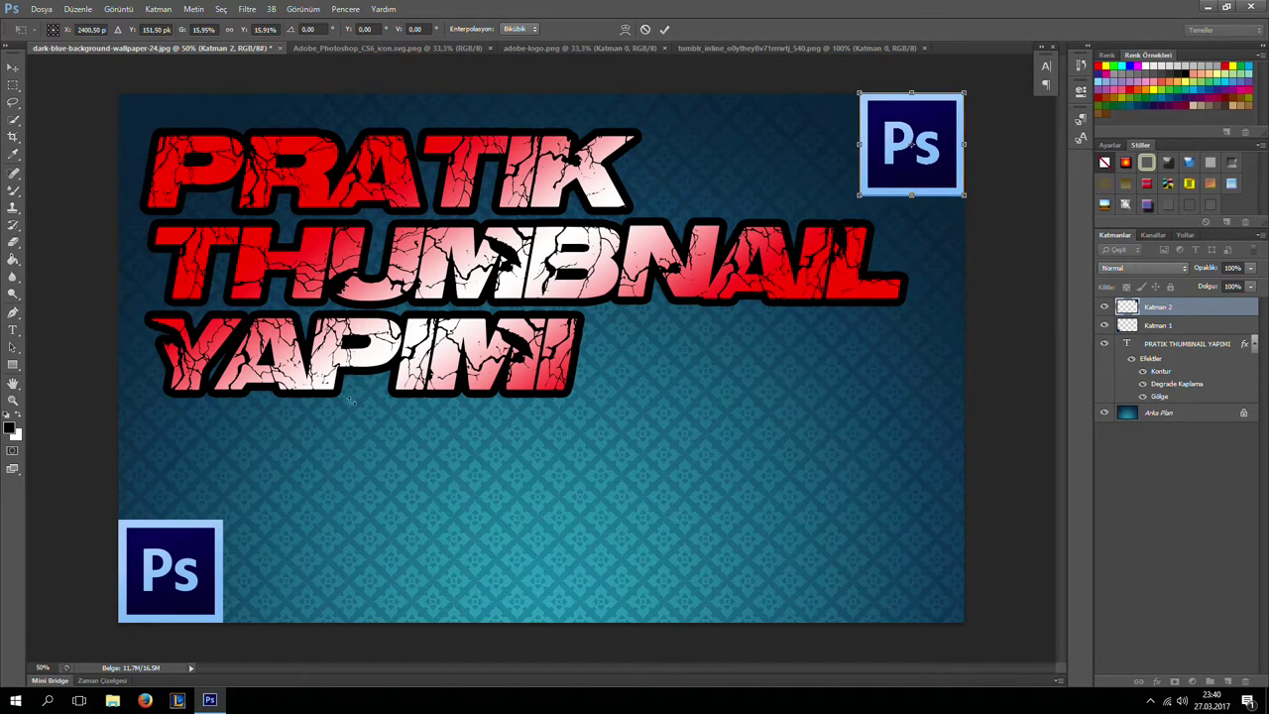
key(Return)
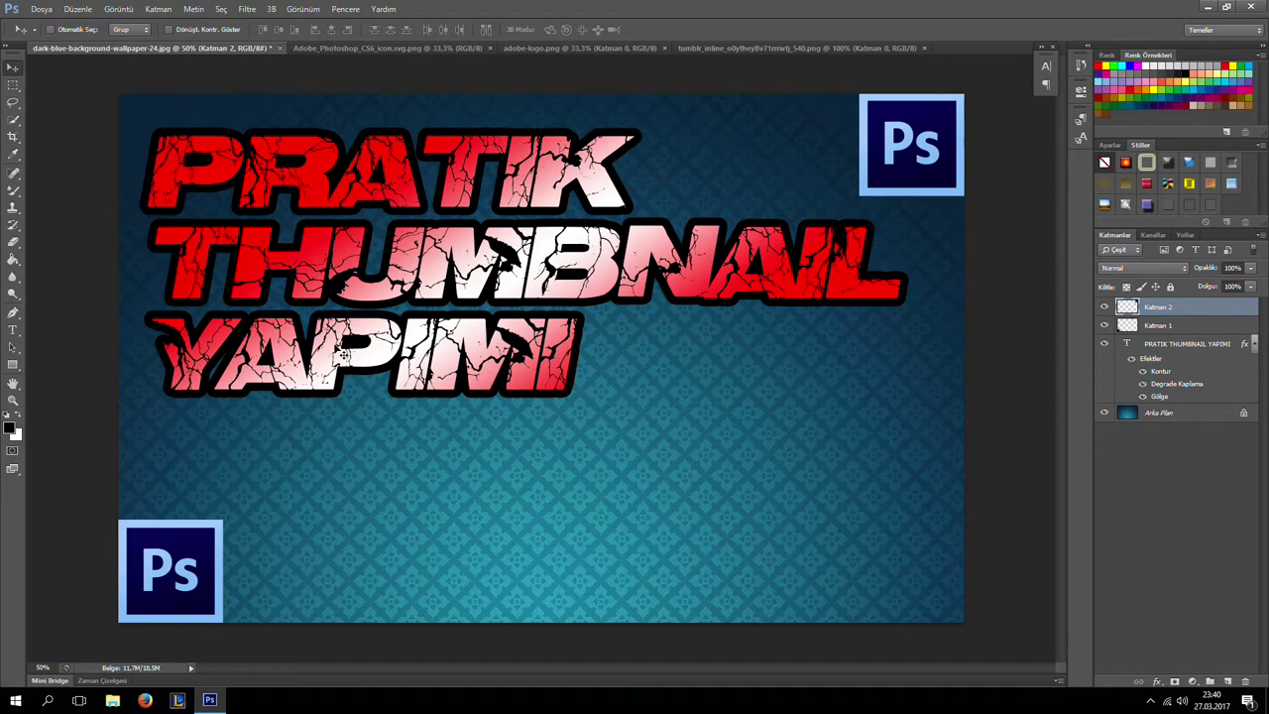
Select the entire Adobe logo image to copy it
click(549, 48)
click(466, 49)
click(555, 47)
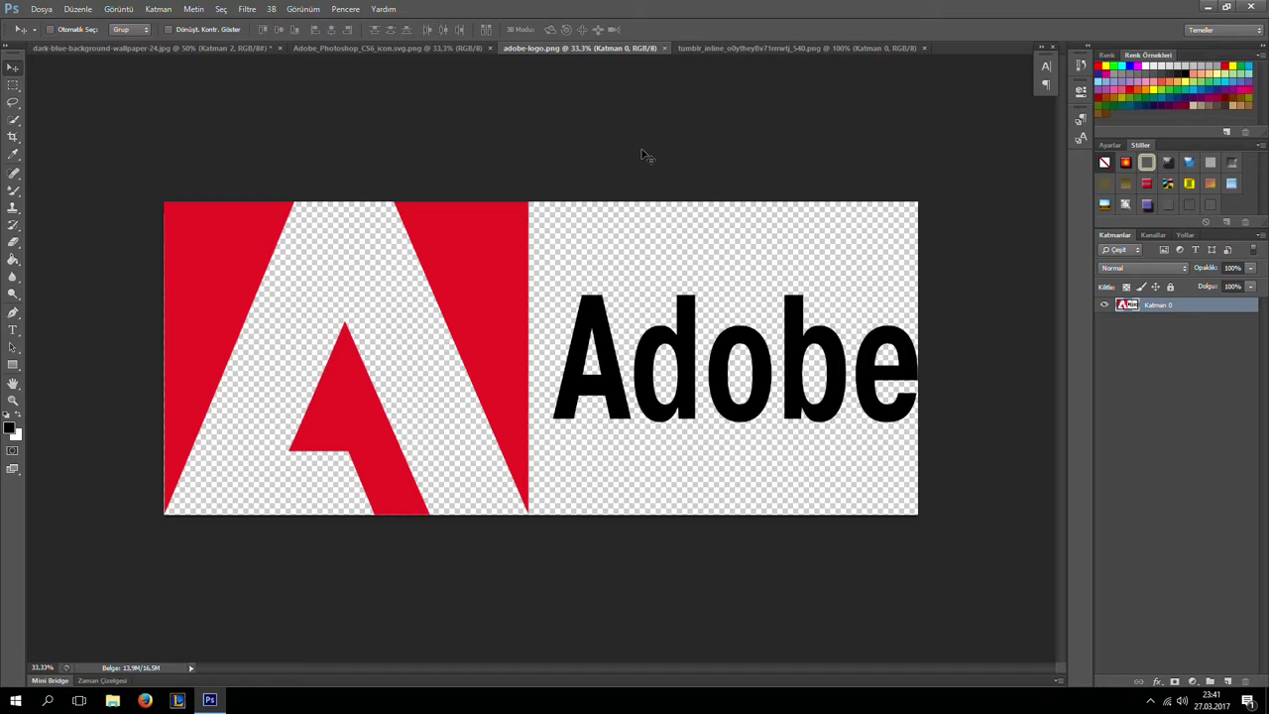
key(ctrl+a)
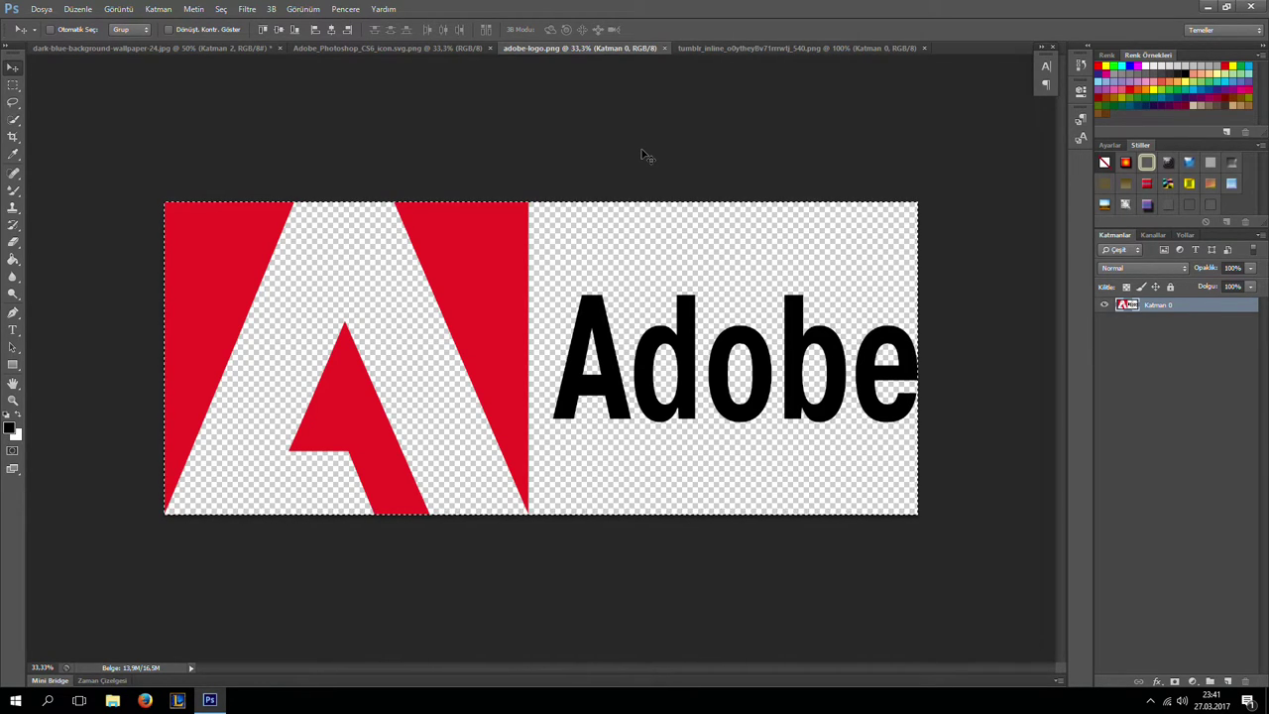
Paste the Adobe logo into the thumbnail, shrink it to about 21%, tilt it, and place it lower-left
click(223, 47)
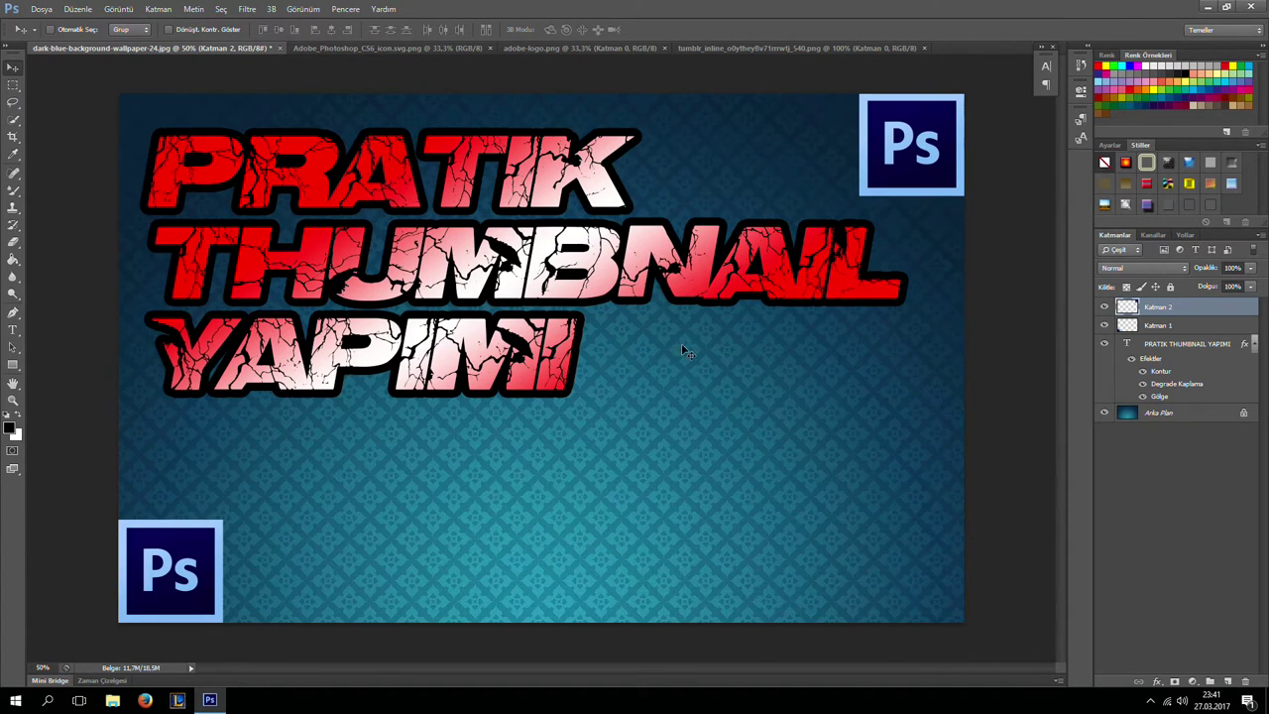
key(ctrl+v)
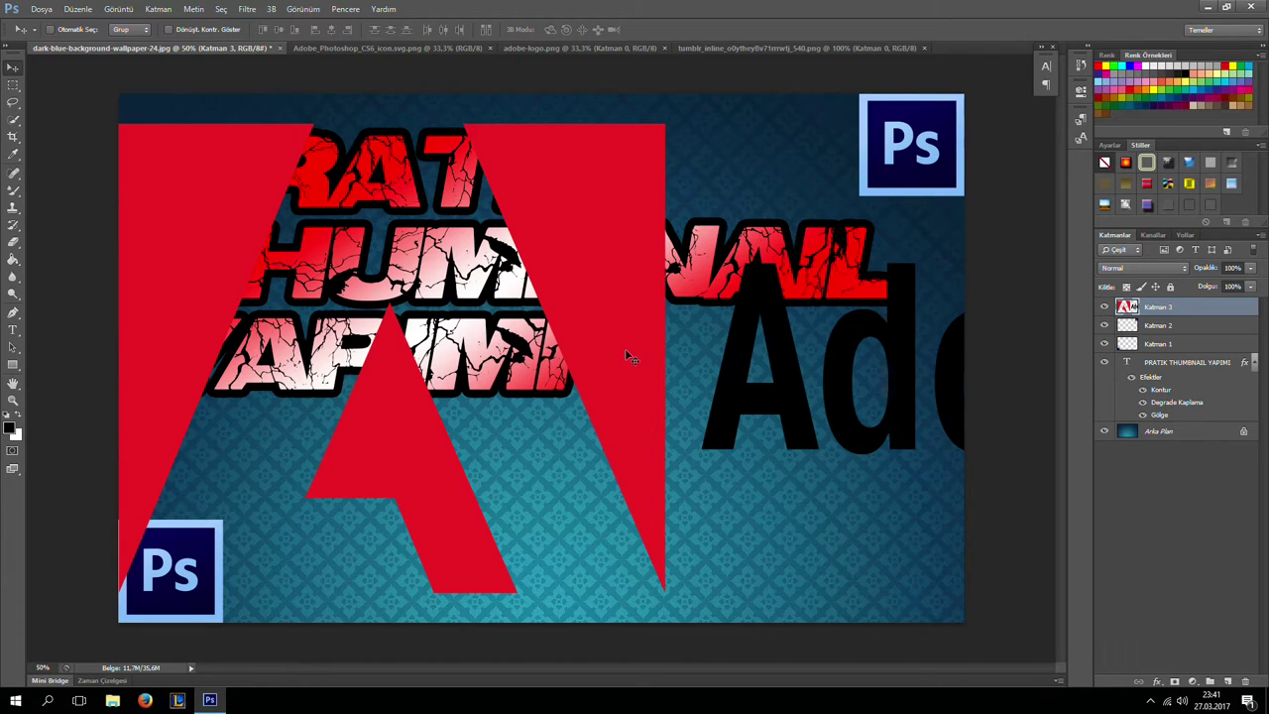
mouse_move(624, 348)
mouse_down()
mouse_move(785, 346)
mouse_move(585, 401)
mouse_up()
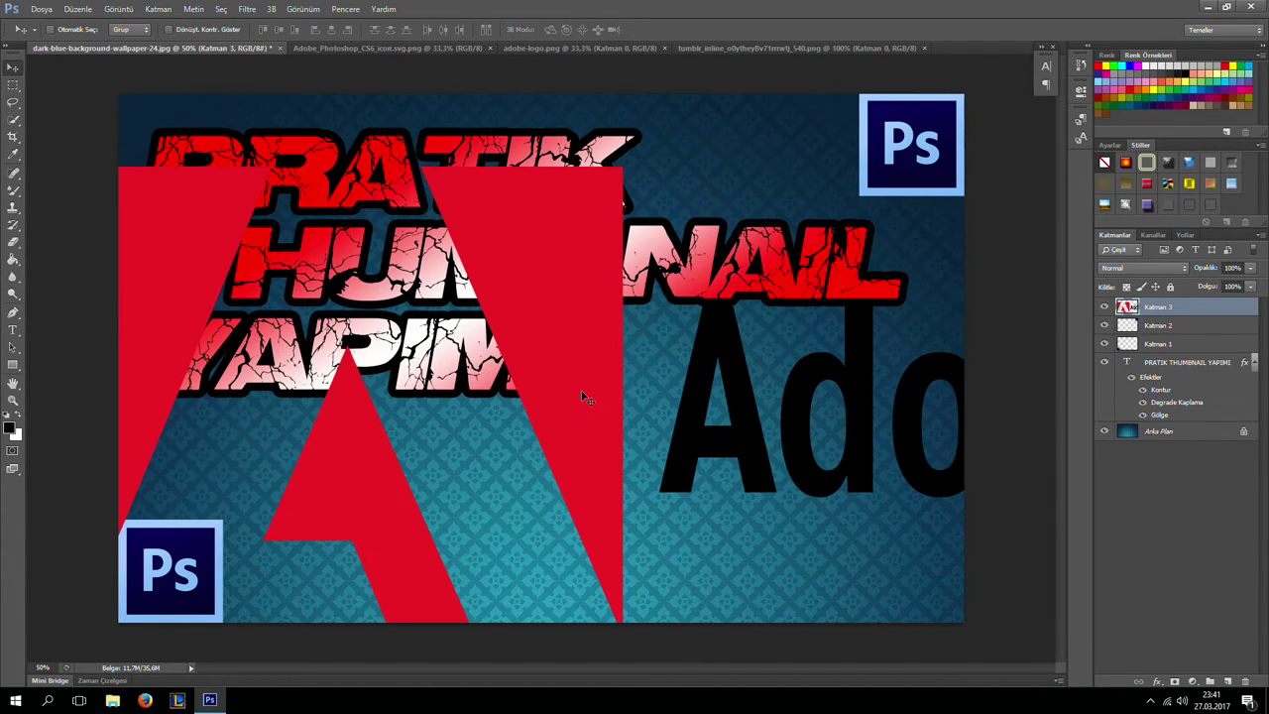
key(ctrl+t)
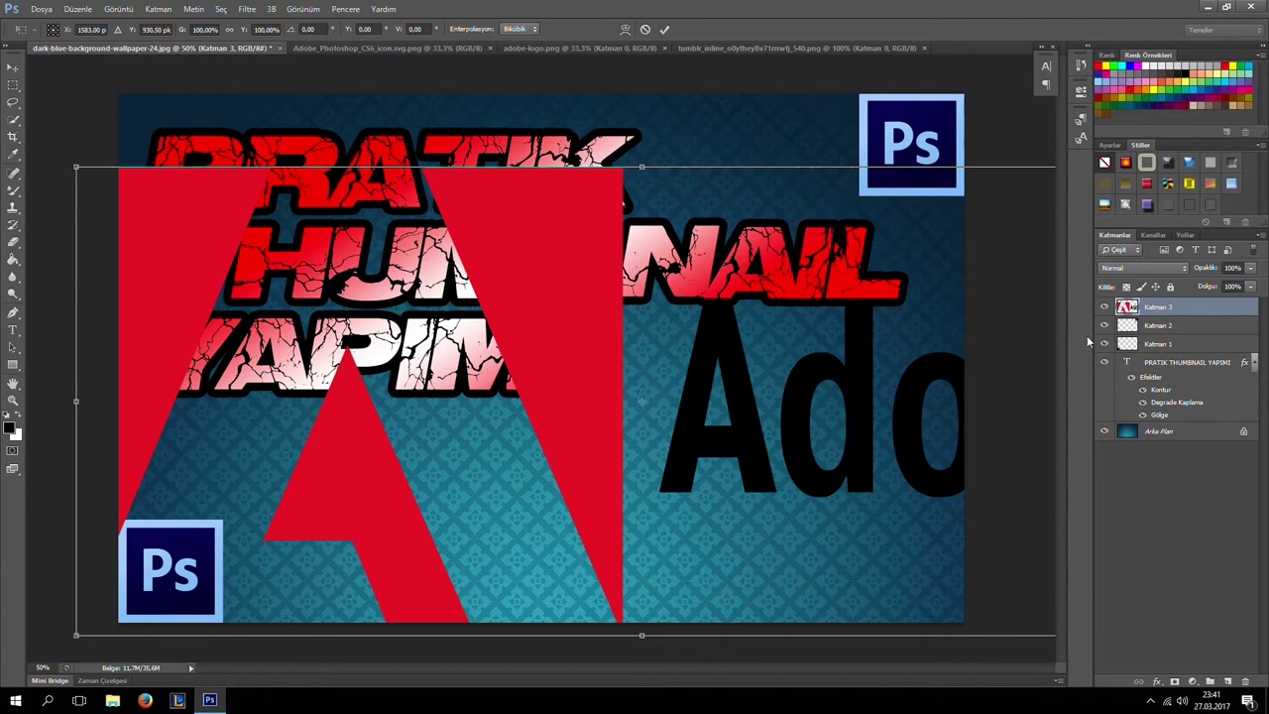
drag(694, 436, 802, 405)
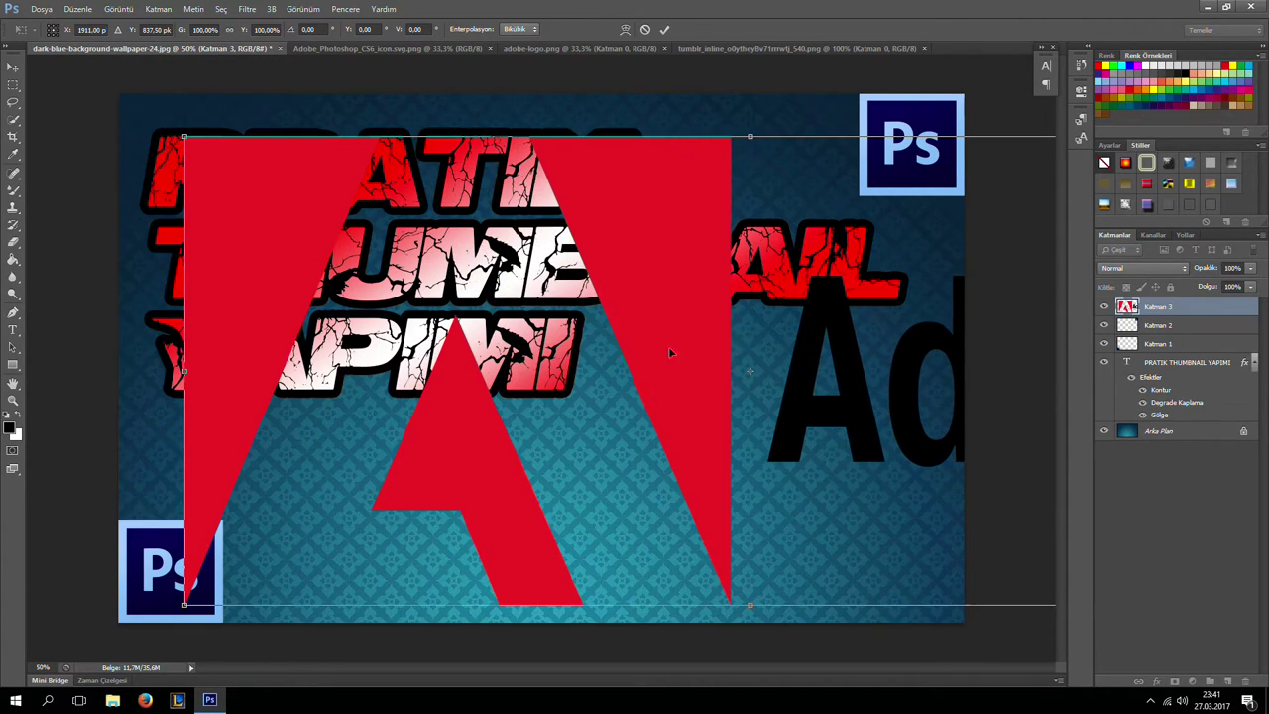
mouse_move(189, 149)
mouse_down()
mouse_move(742, 510)
mouse_move(426, 381)
mouse_move(538, 428)
mouse_move(291, 502)
mouse_up()
mouse_move(270, 460)
mouse_down()
mouse_move(305, 475)
mouse_move(259, 558)
mouse_move(293, 478)
mouse_move(304, 513)
mouse_move(262, 521)
mouse_up()
drag(363, 490, 356, 483)
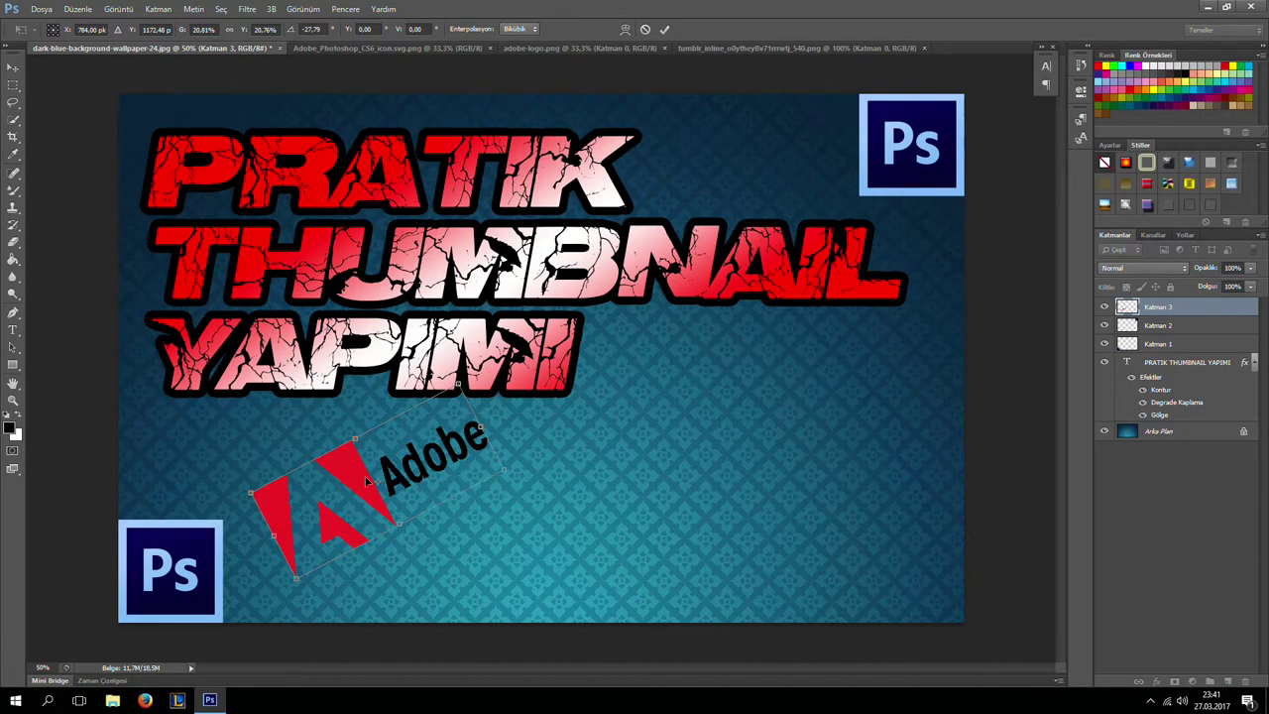
key(Return)
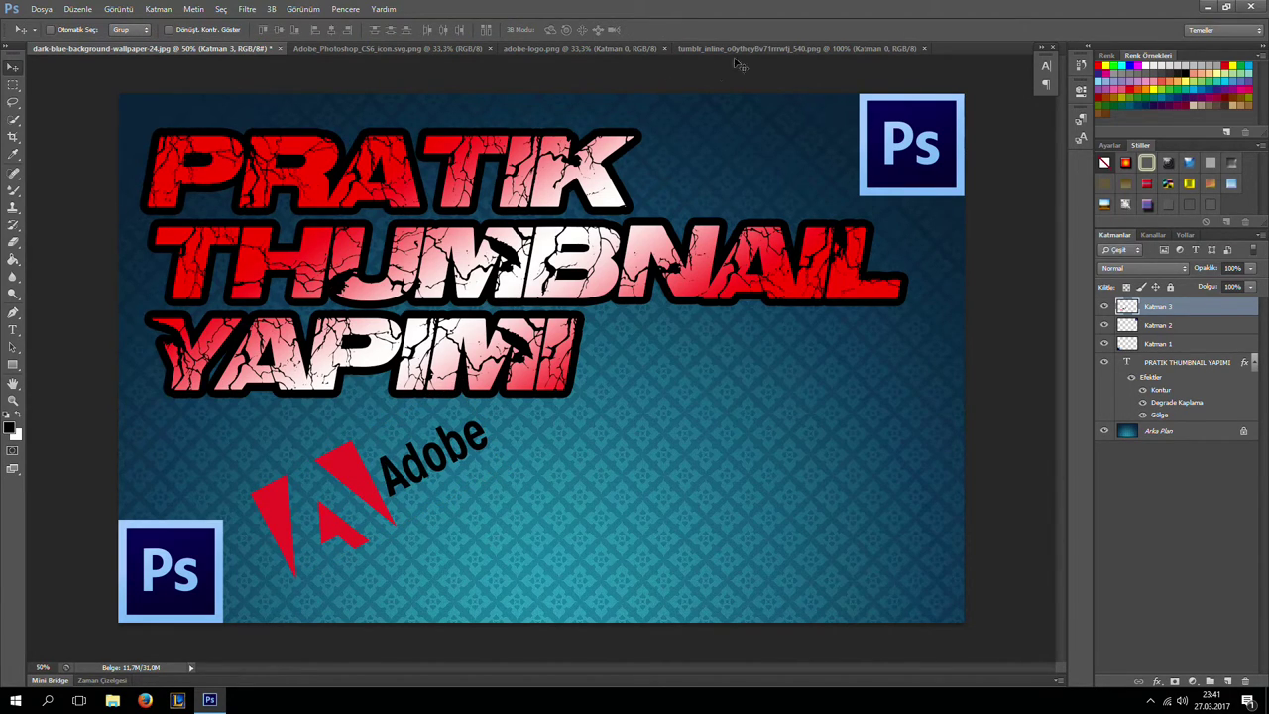
Bring the Ps splash logo into the thumbnail, enlarge it to about 184%, and place it lower right
click(748, 48)
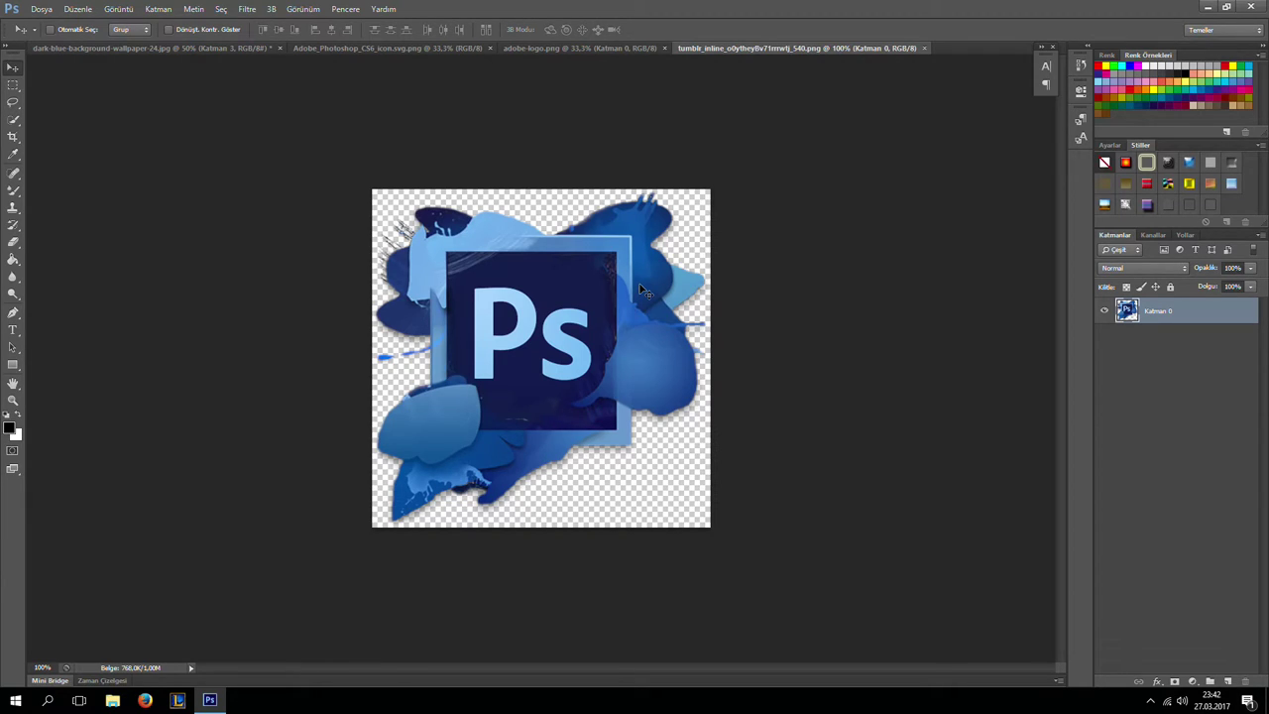
key(ctrl+a)
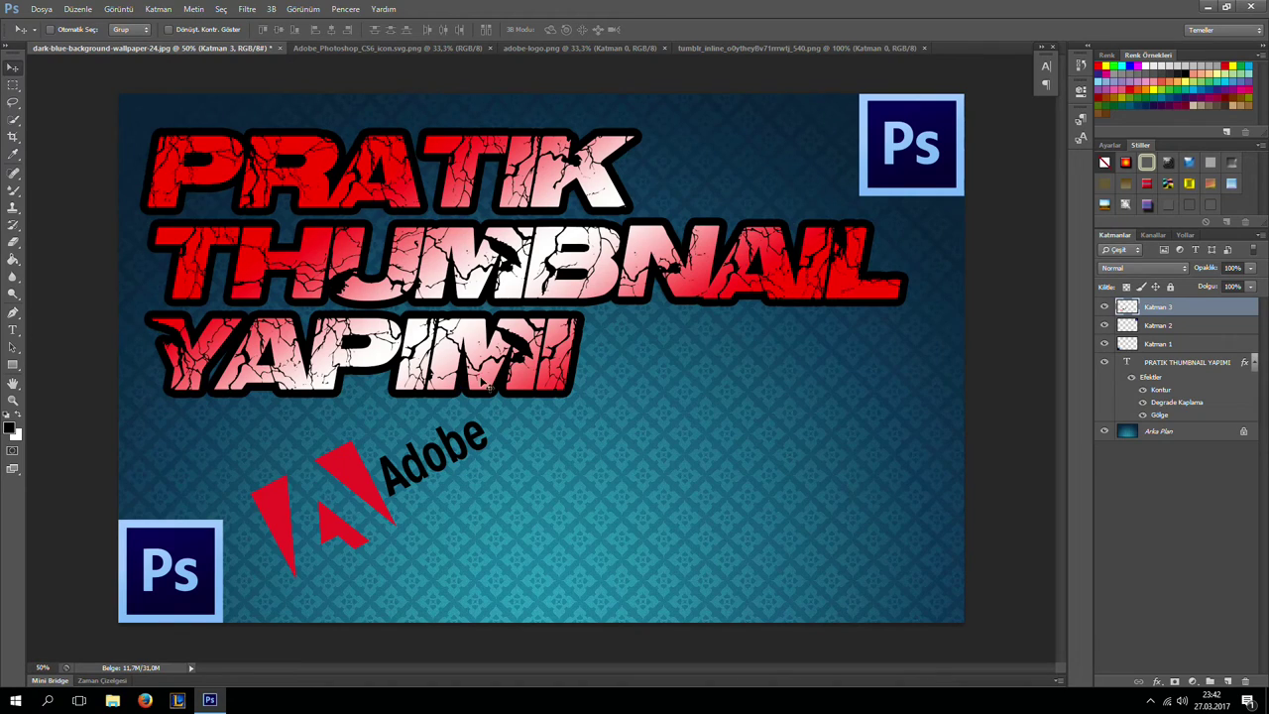
mouse_move(642, 290)
mouse_down()
mouse_move(526, 387)
mouse_move(736, 426)
mouse_move(707, 539)
mouse_up()
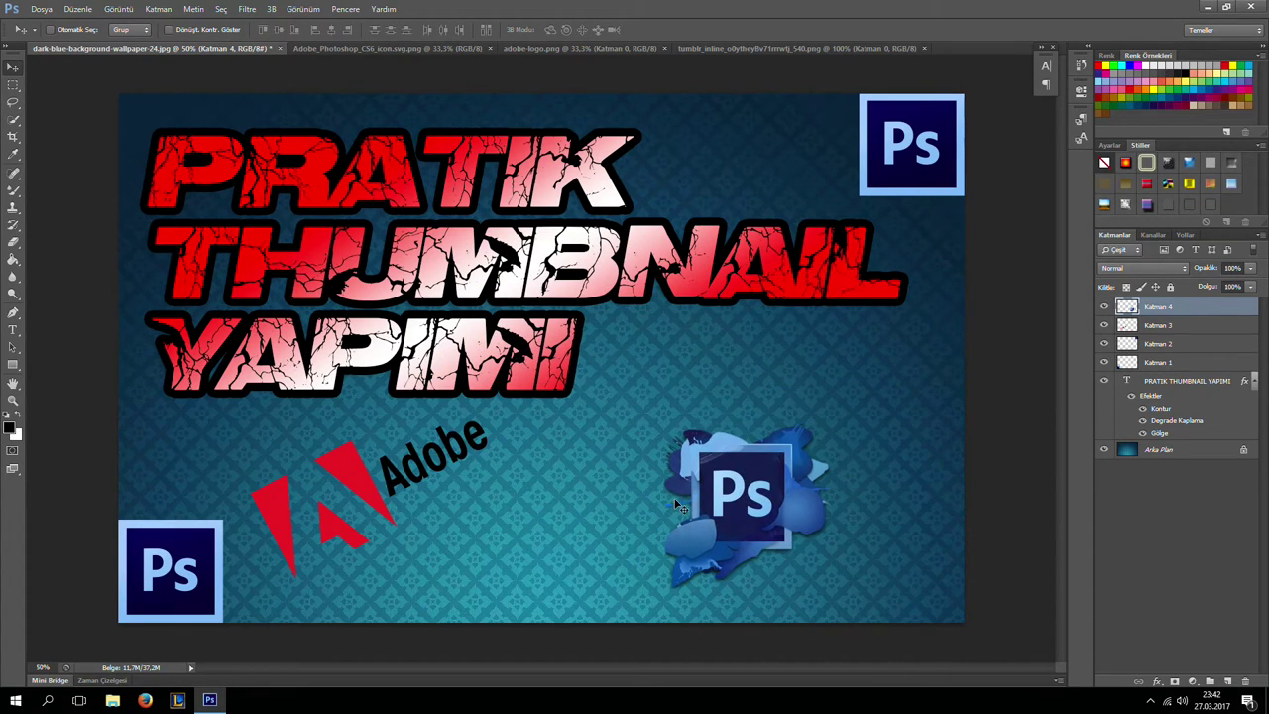
key(ctrl+t)
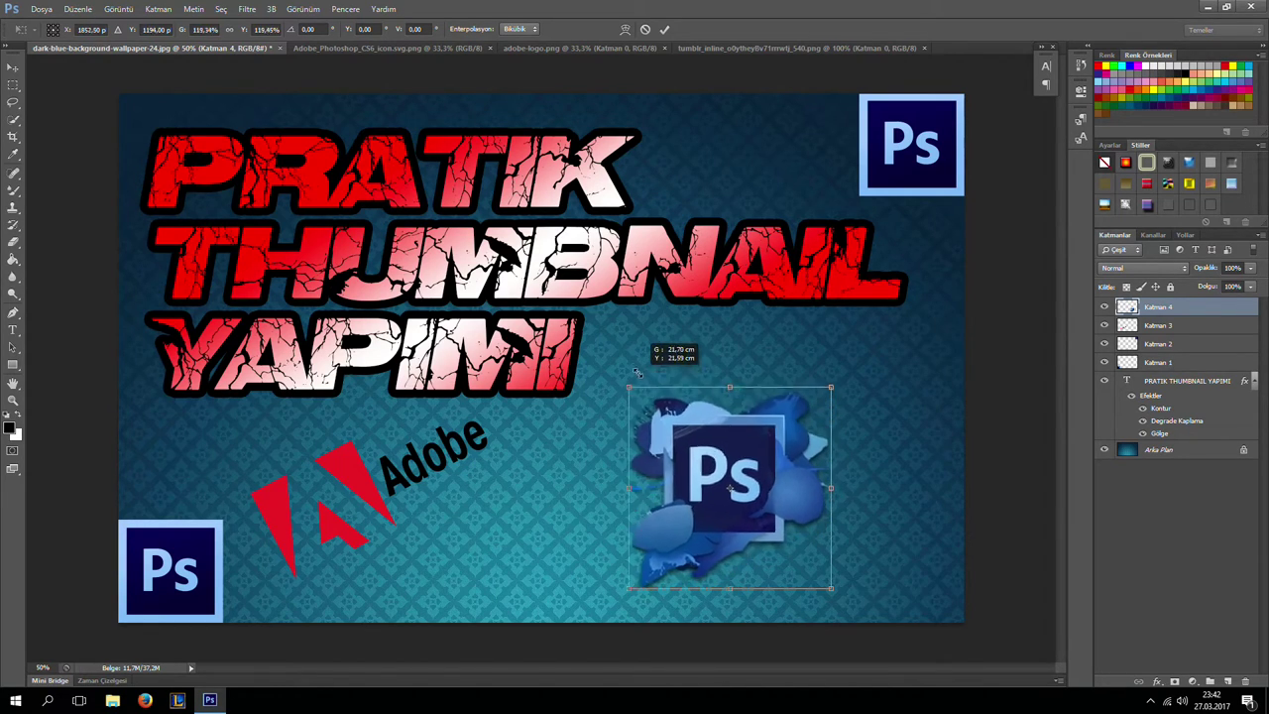
mouse_move(662, 420)
mouse_down()
mouse_move(560, 309)
mouse_move(754, 489)
mouse_move(804, 441)
mouse_up()
drag(689, 318, 651, 280)
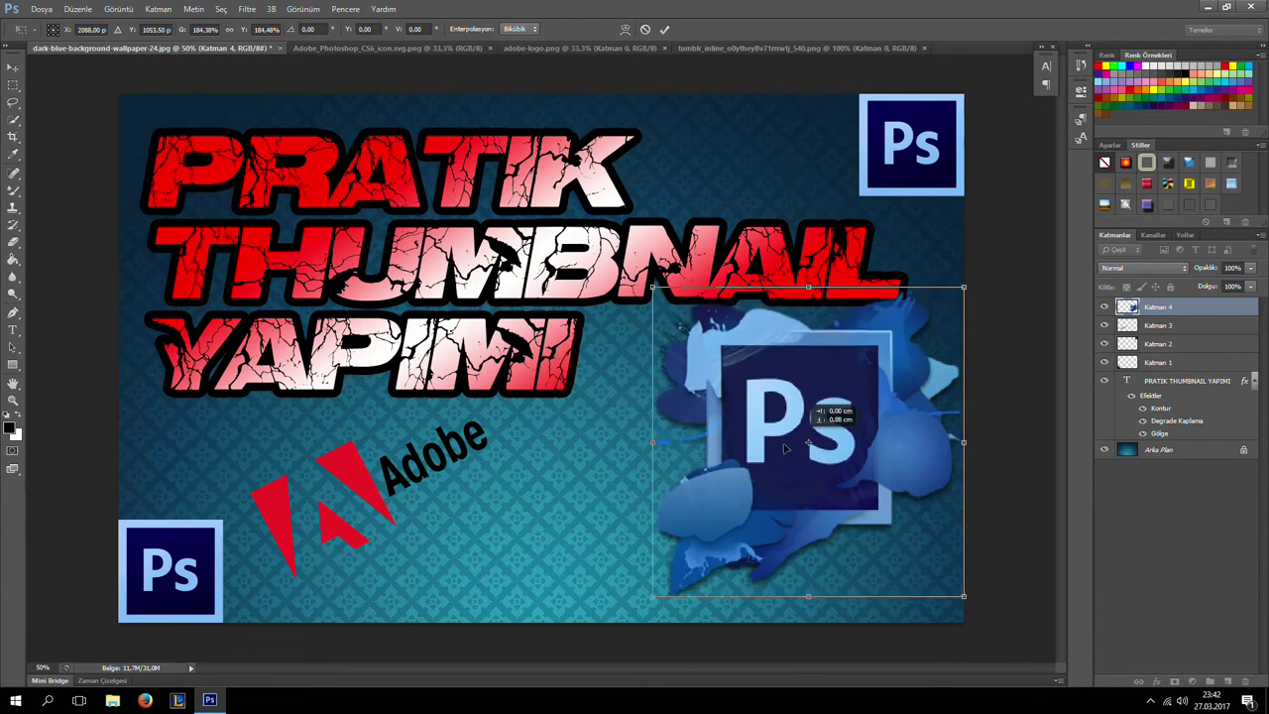
drag(803, 428, 739, 458)
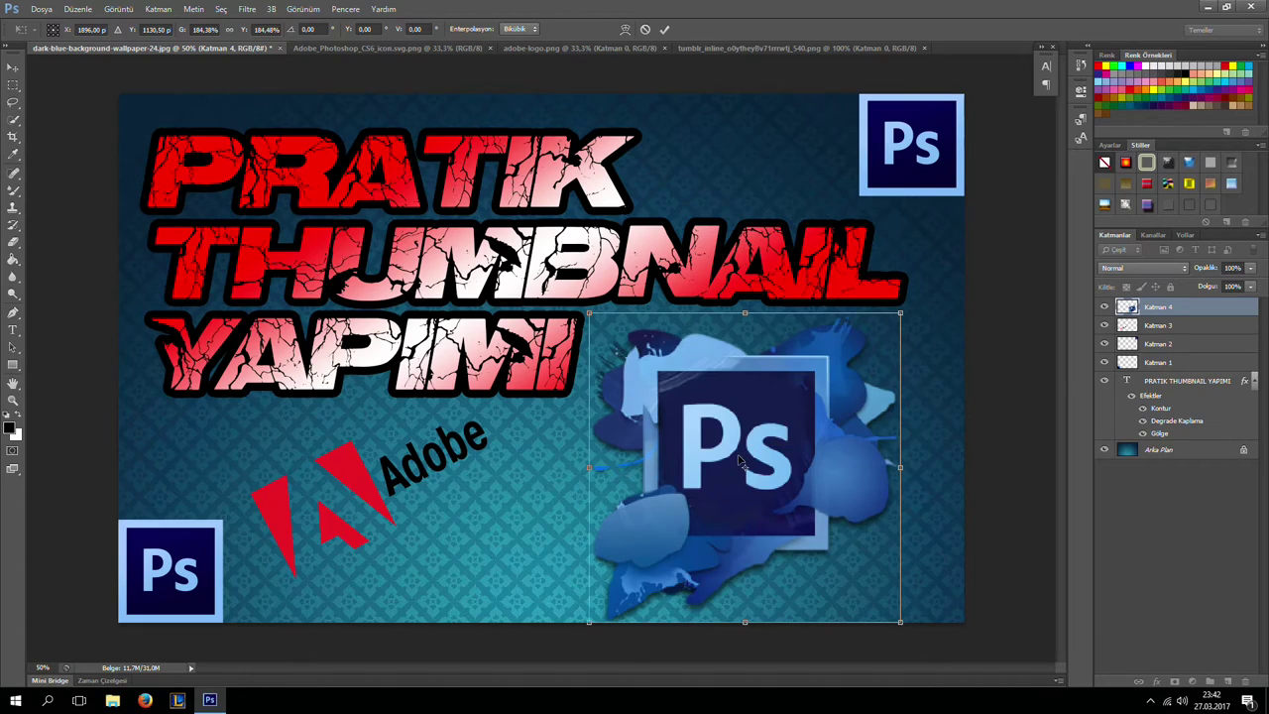
key(Return)
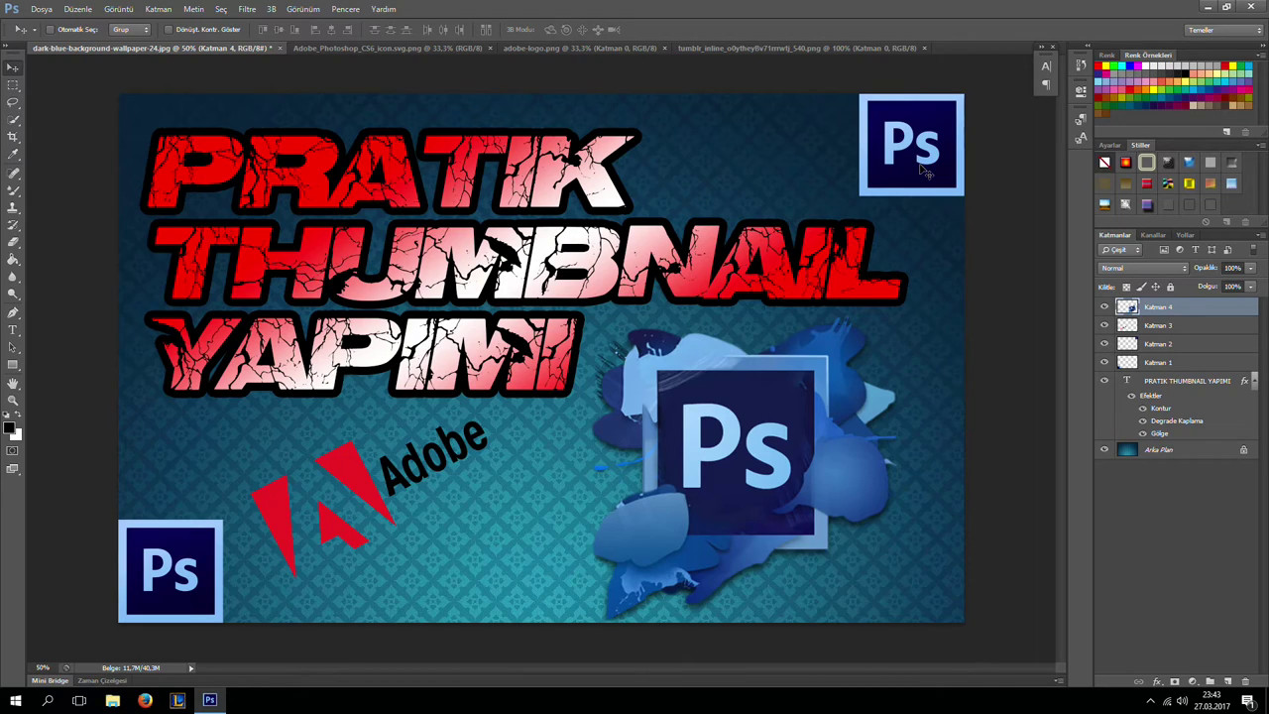
Save the thumbnail to the desktop as JPEG file ps1.jpg
click(40, 12)
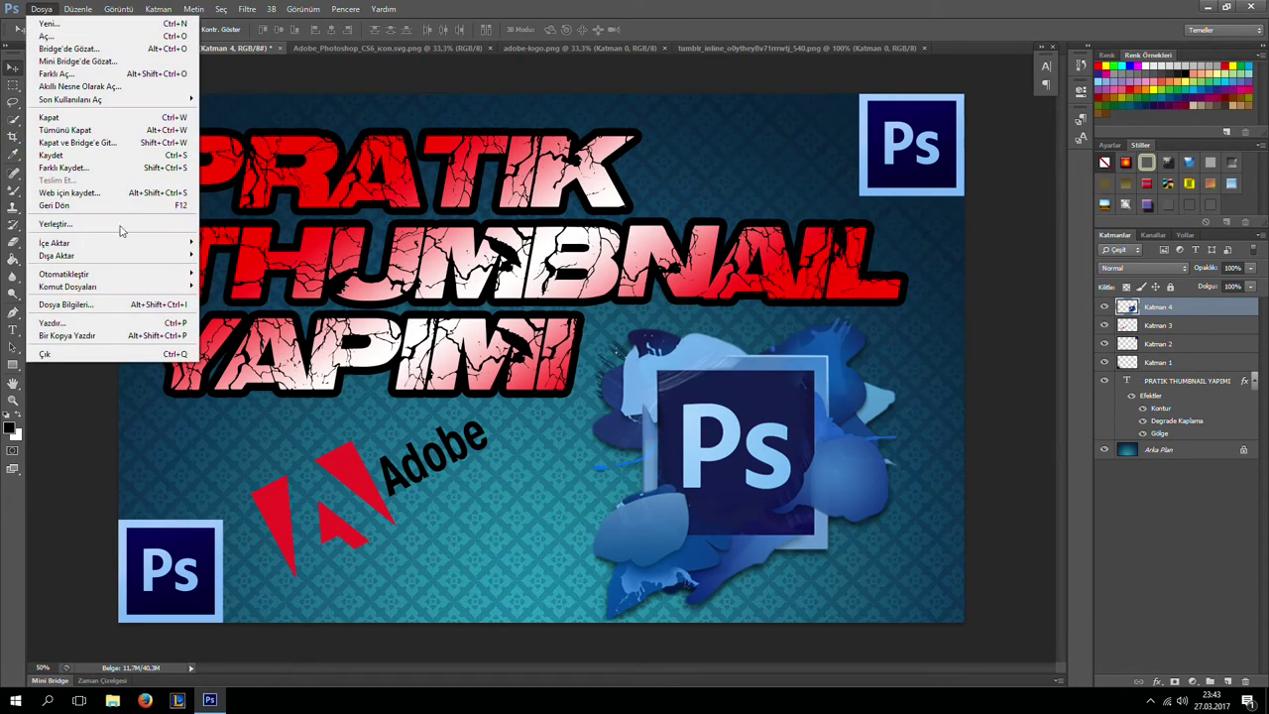
click(98, 175)
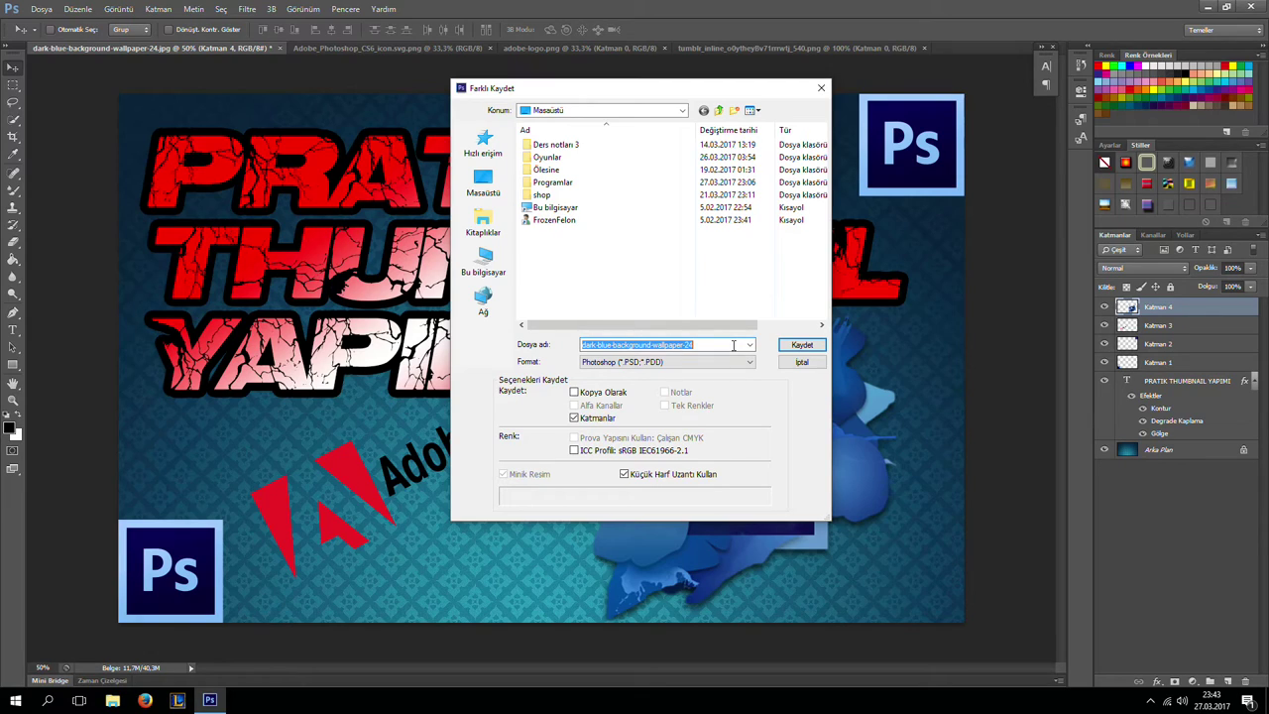
text(ps1)
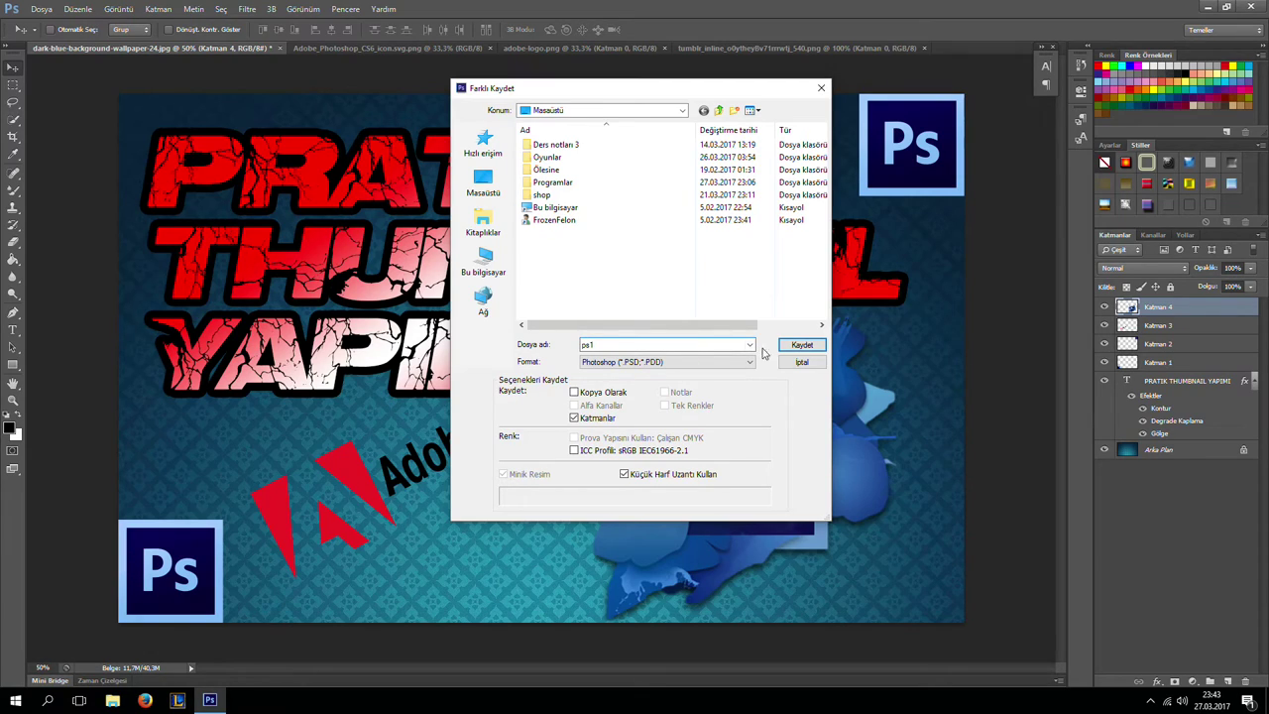
click(640, 362)
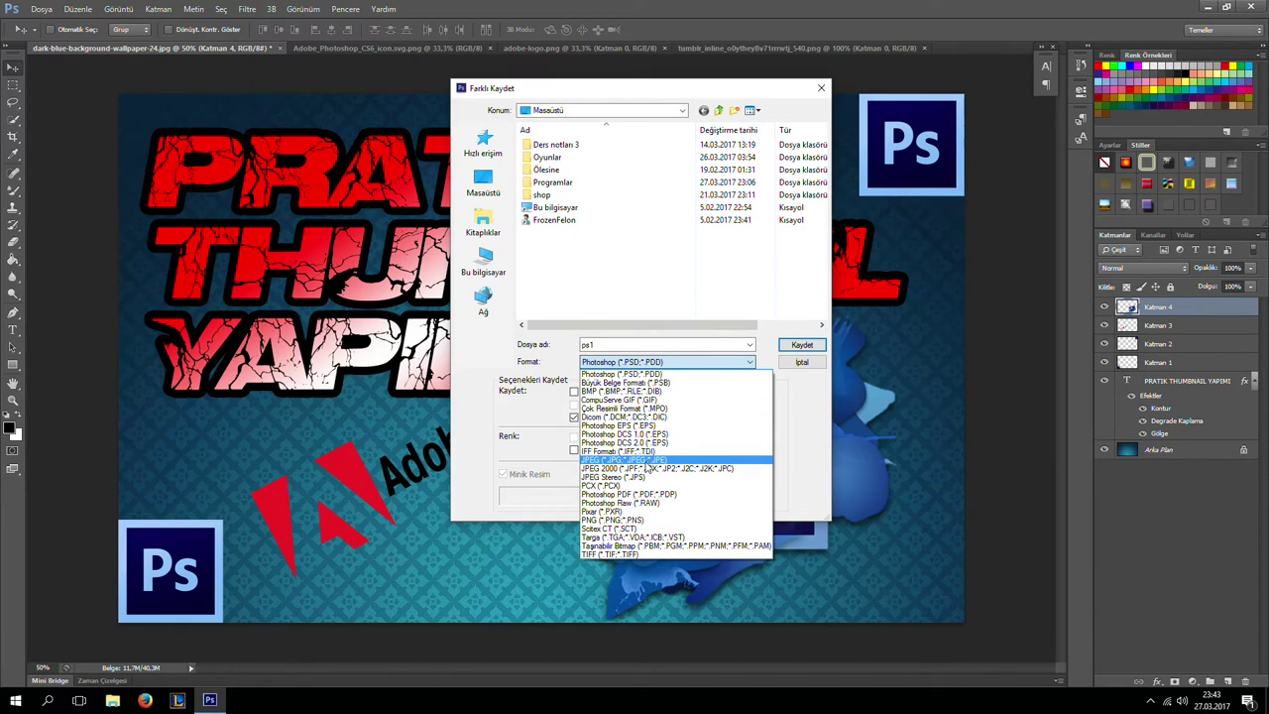
click(649, 462)
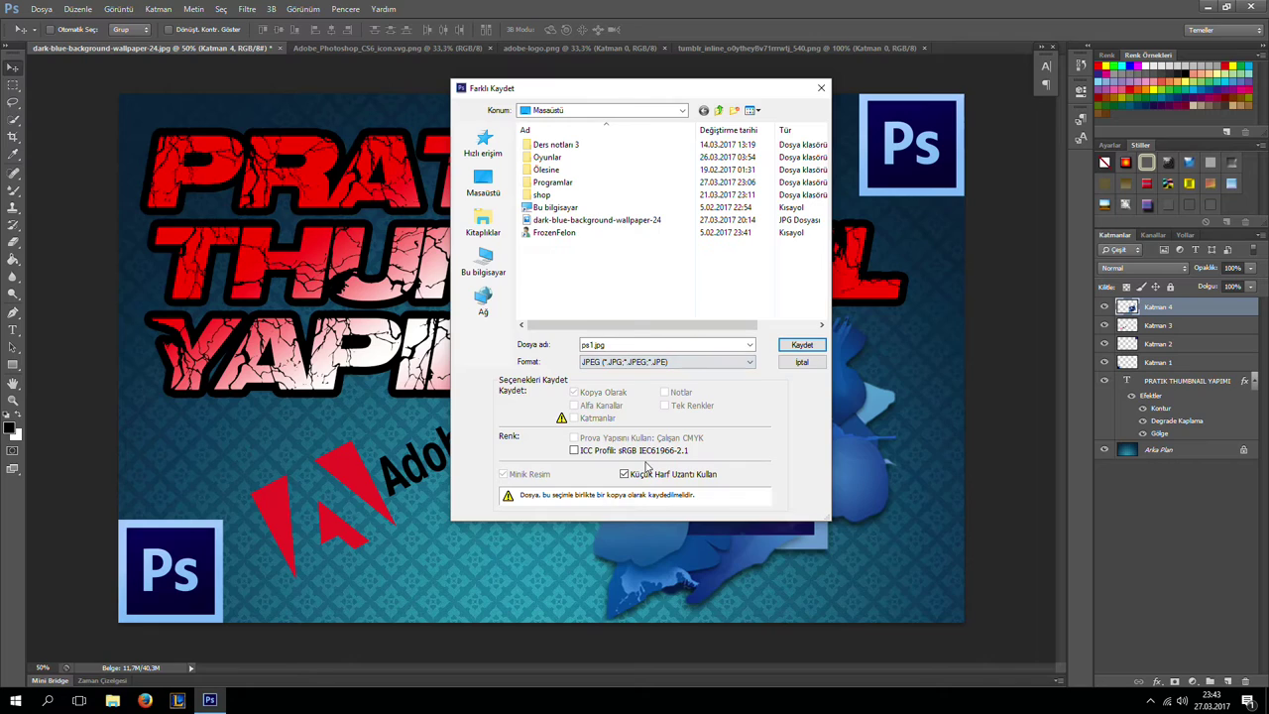
click(796, 347)
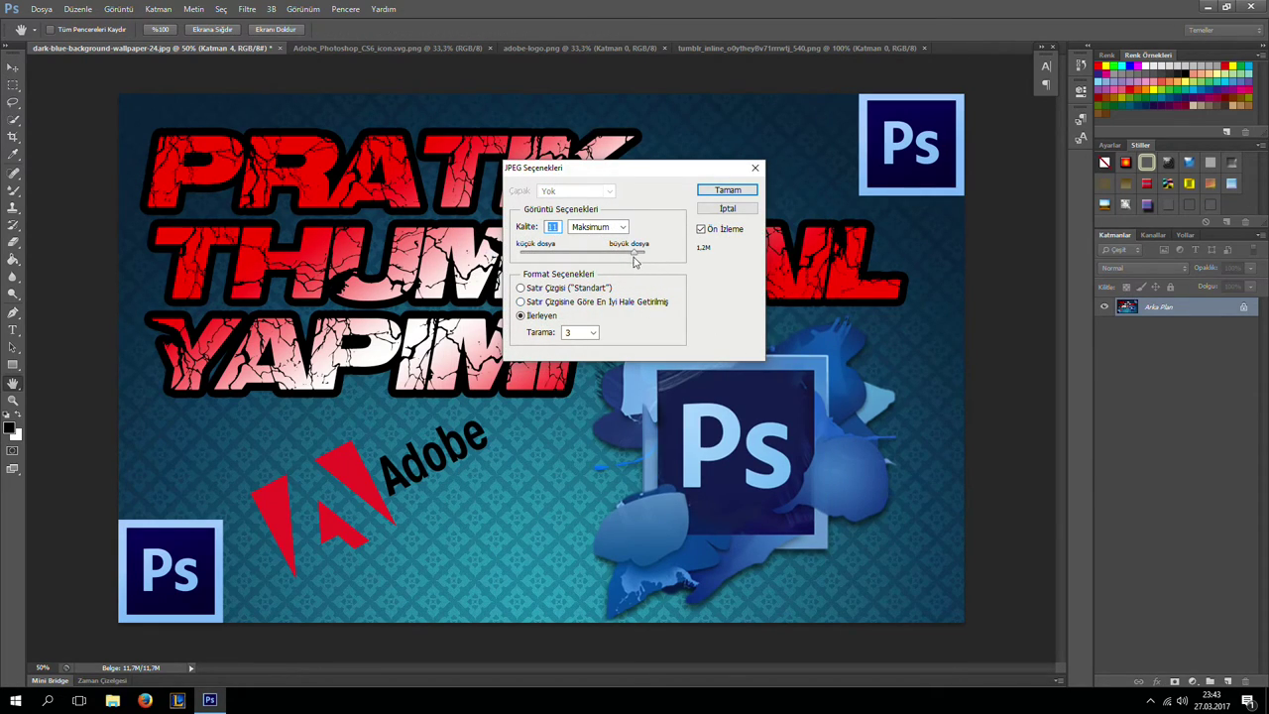
Set the JPEG quality to its maximum of 12
click(639, 255)
mouse_move(639, 255)
mouse_down()
mouse_move(531, 256)
mouse_move(682, 256)
mouse_up()
drag(644, 254, 627, 257)
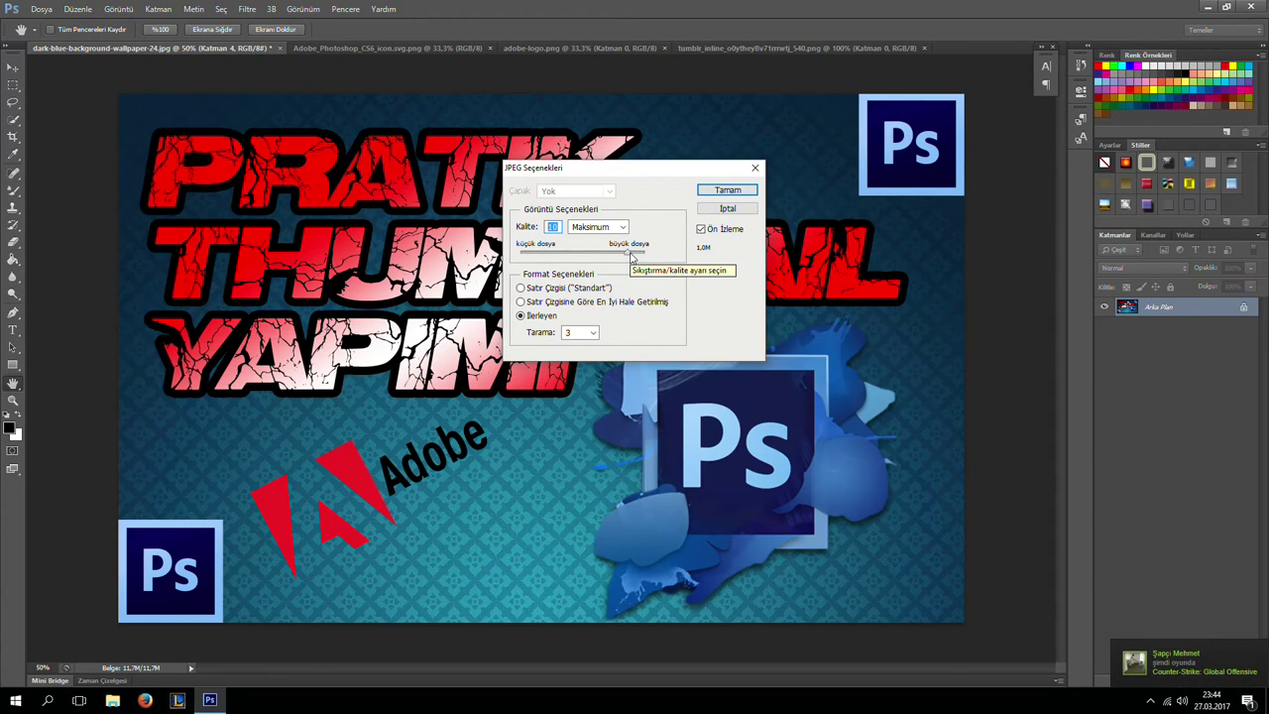
drag(631, 256, 647, 257)
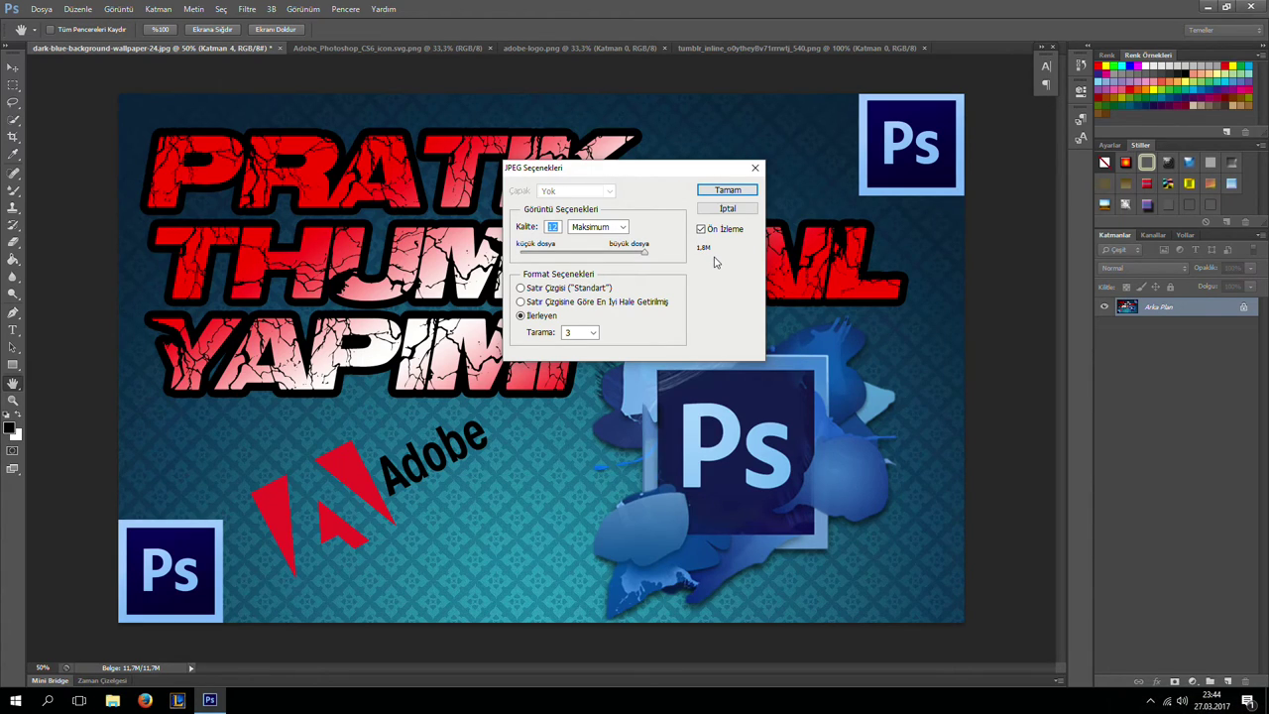
click(144, 700)
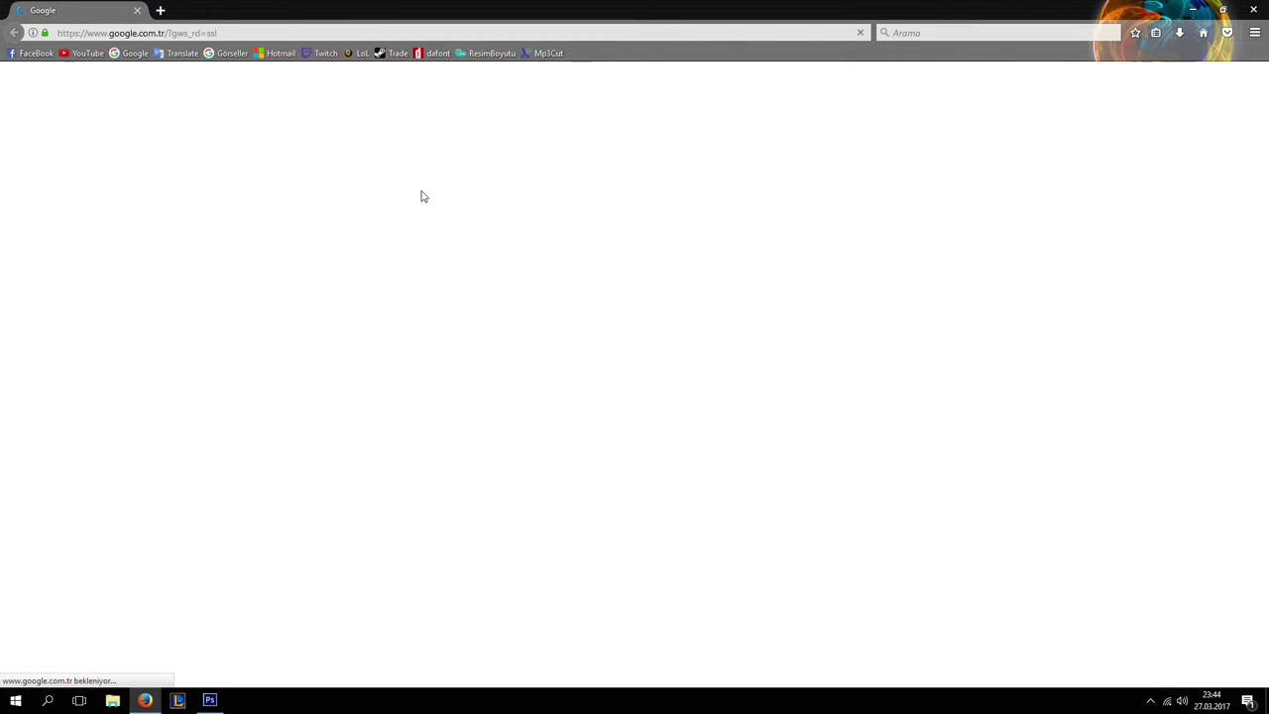
click(480, 58)
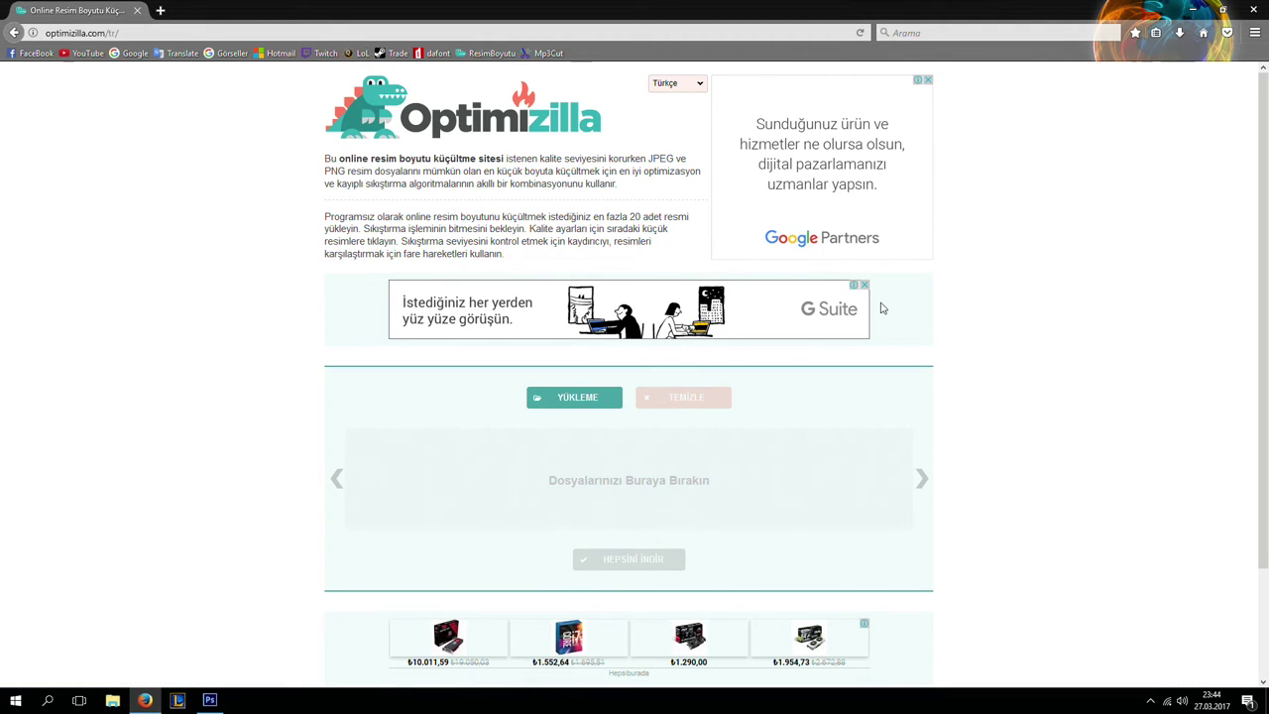
click(1253, 9)
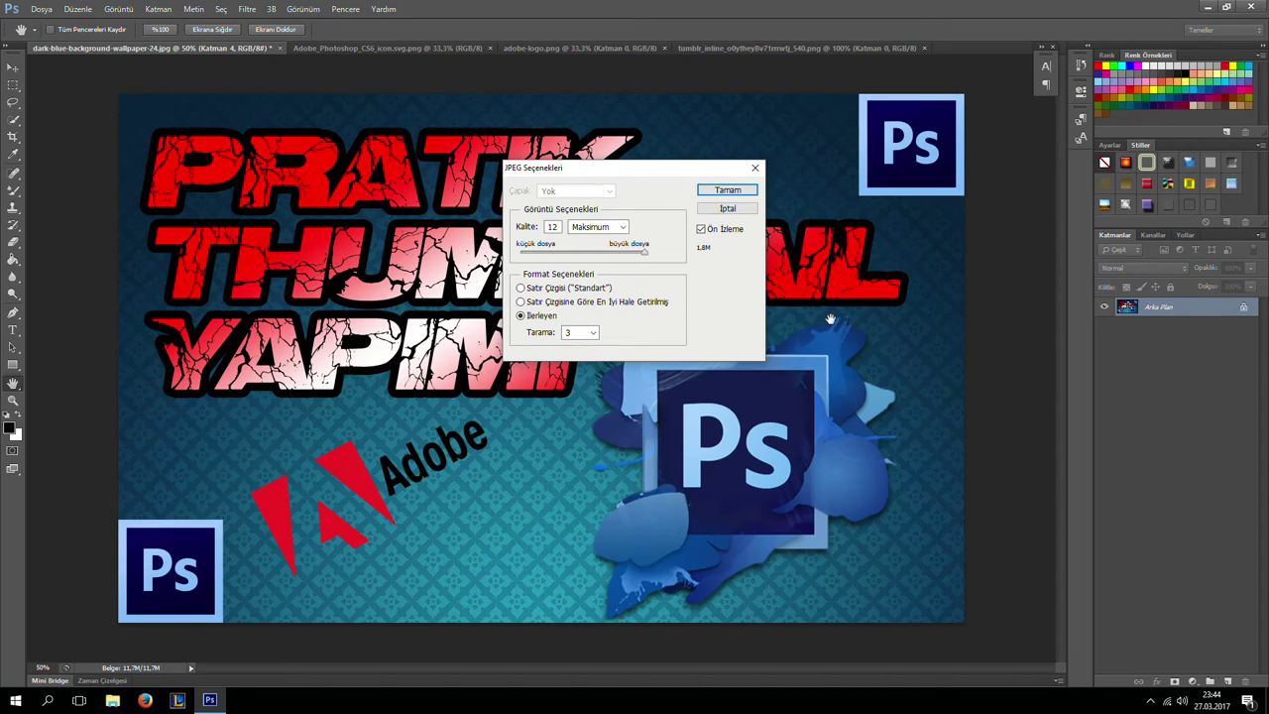
Confirm JPEG quality 12 to finish saving ps1.jpg, then minimize Photoshop
click(647, 256)
click(737, 189)
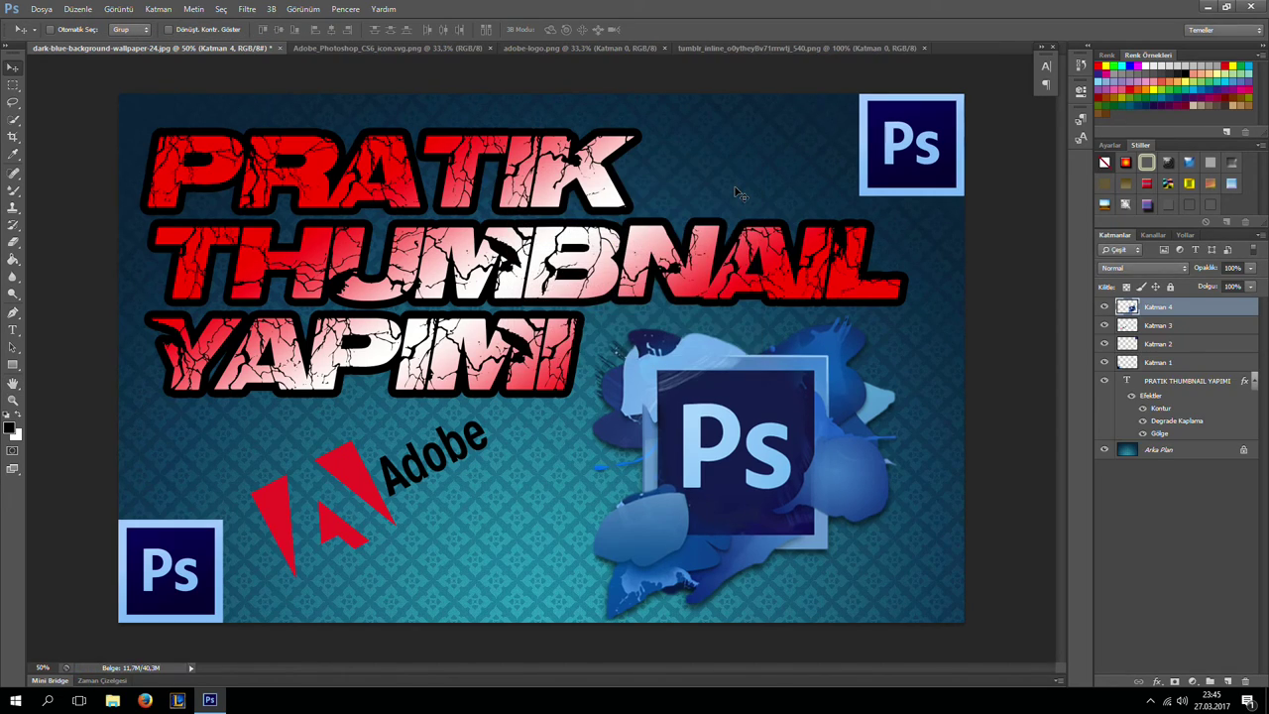
click(1207, 7)
double_click(74, 235)
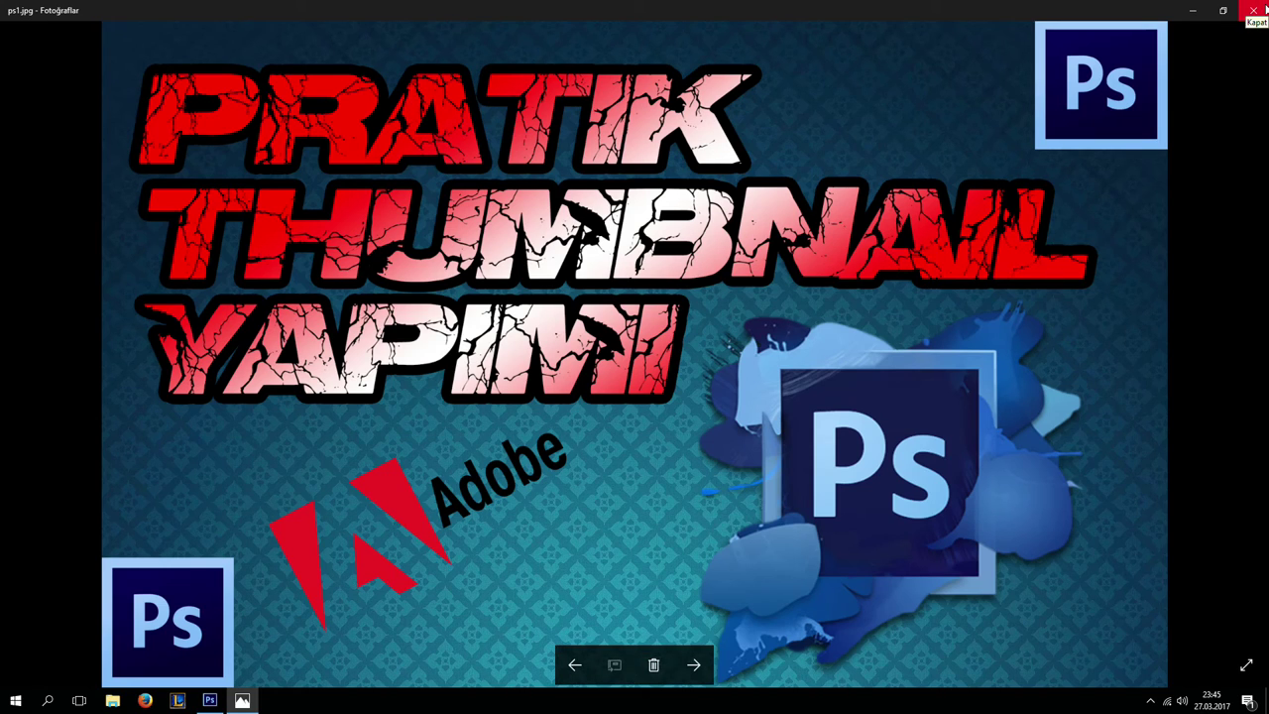
click(1255, 10)
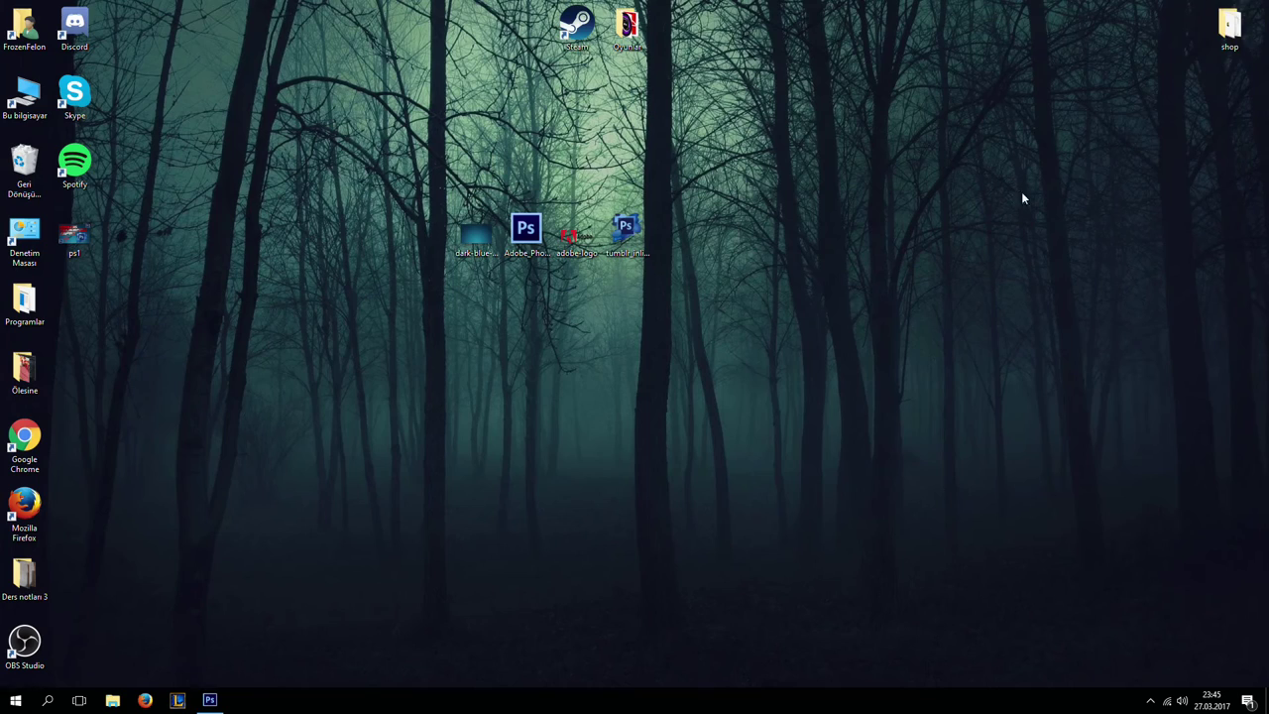
double_click(1229, 27)
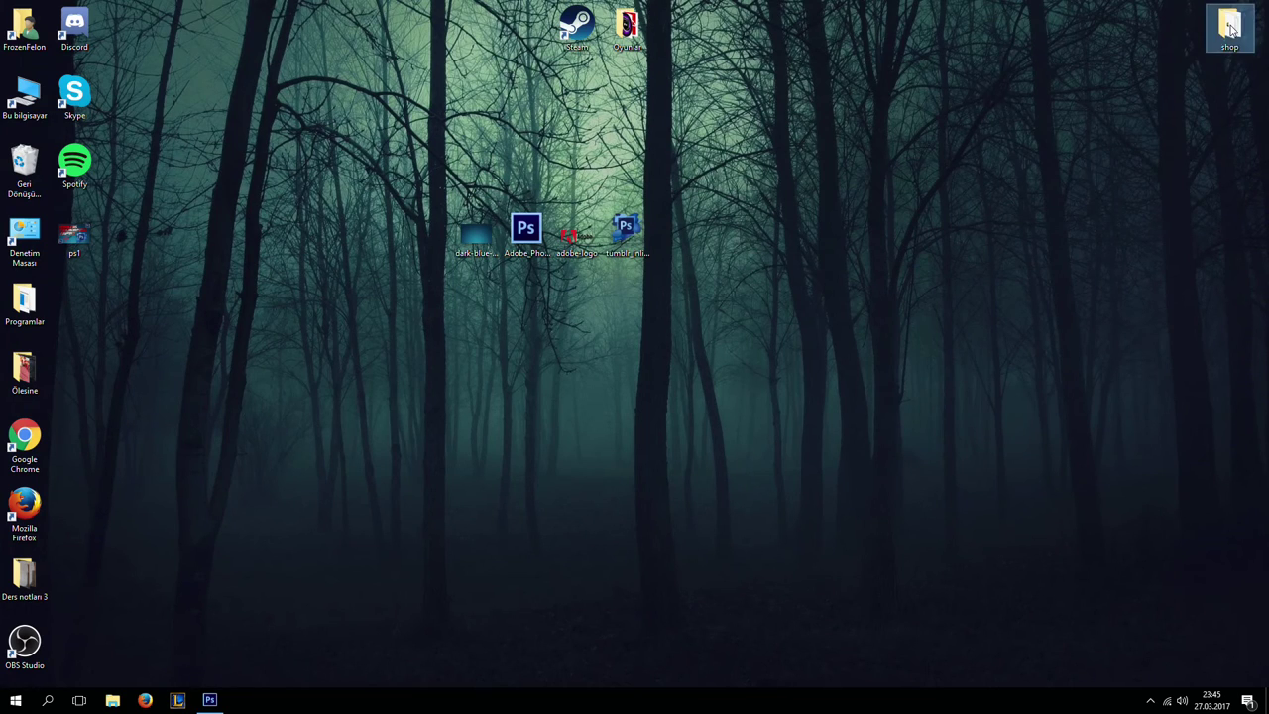
double_click(573, 342)
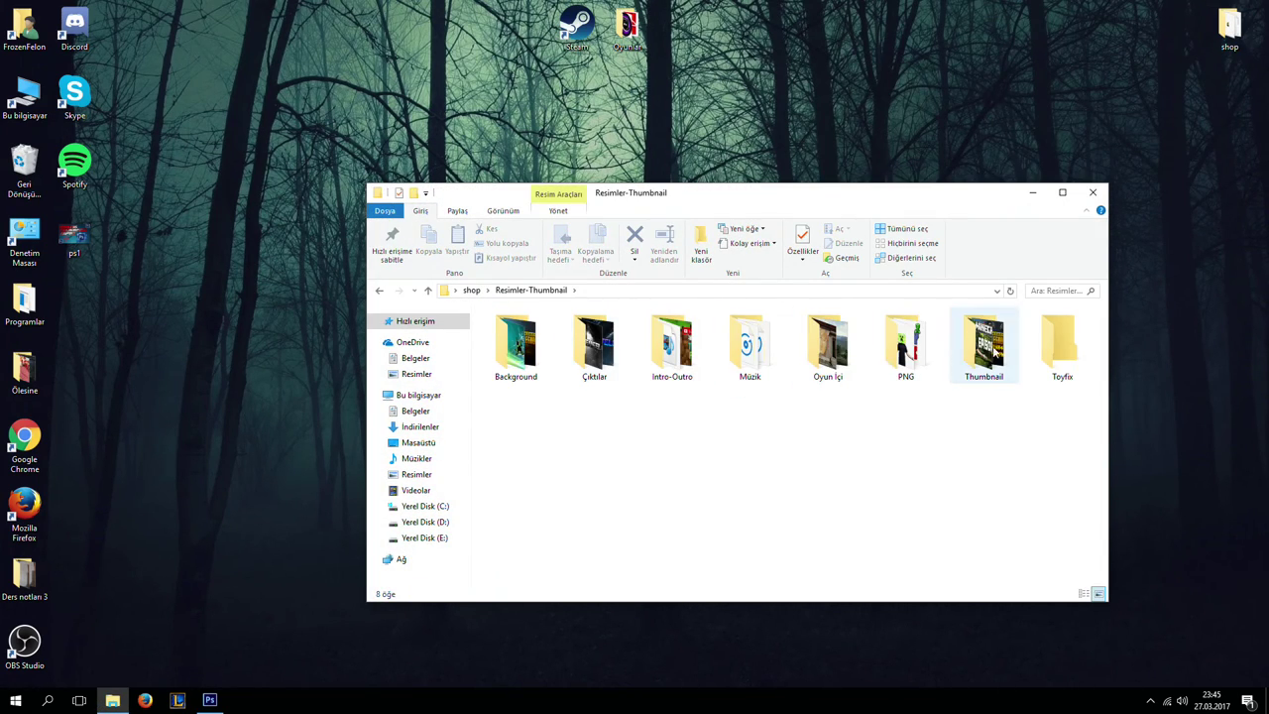
double_click(984, 337)
double_click(1085, 333)
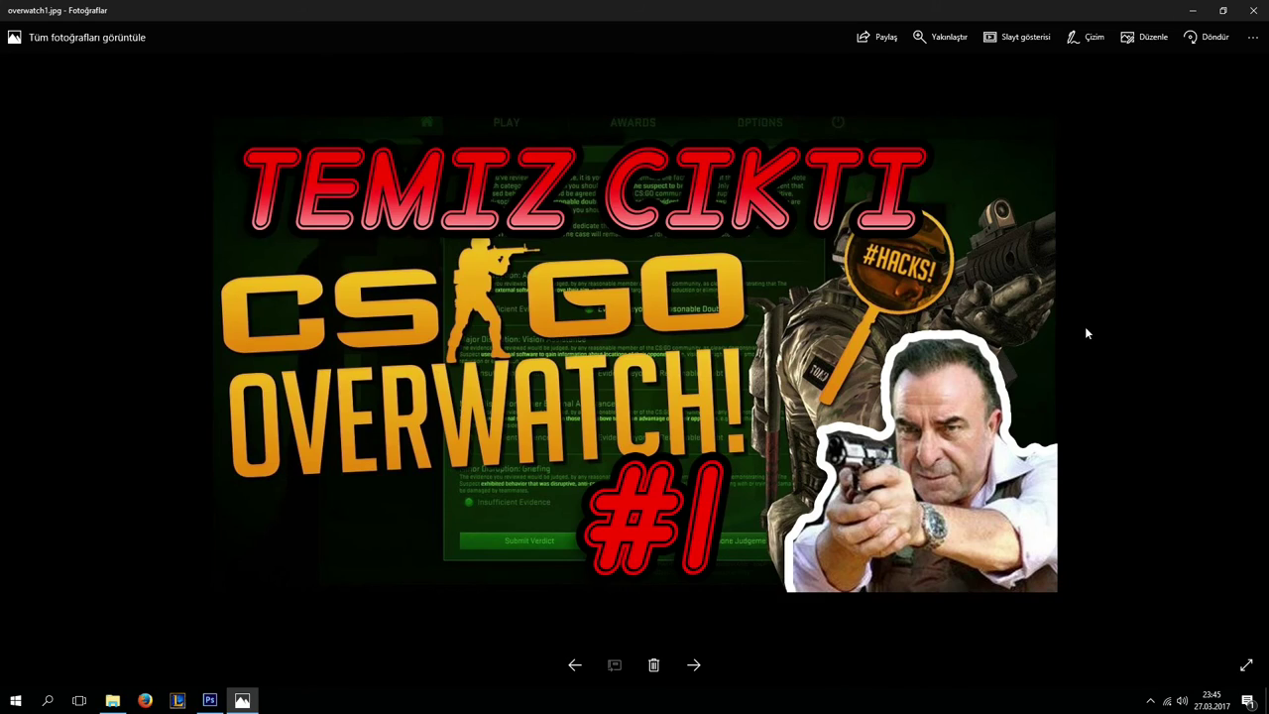
key(Right)
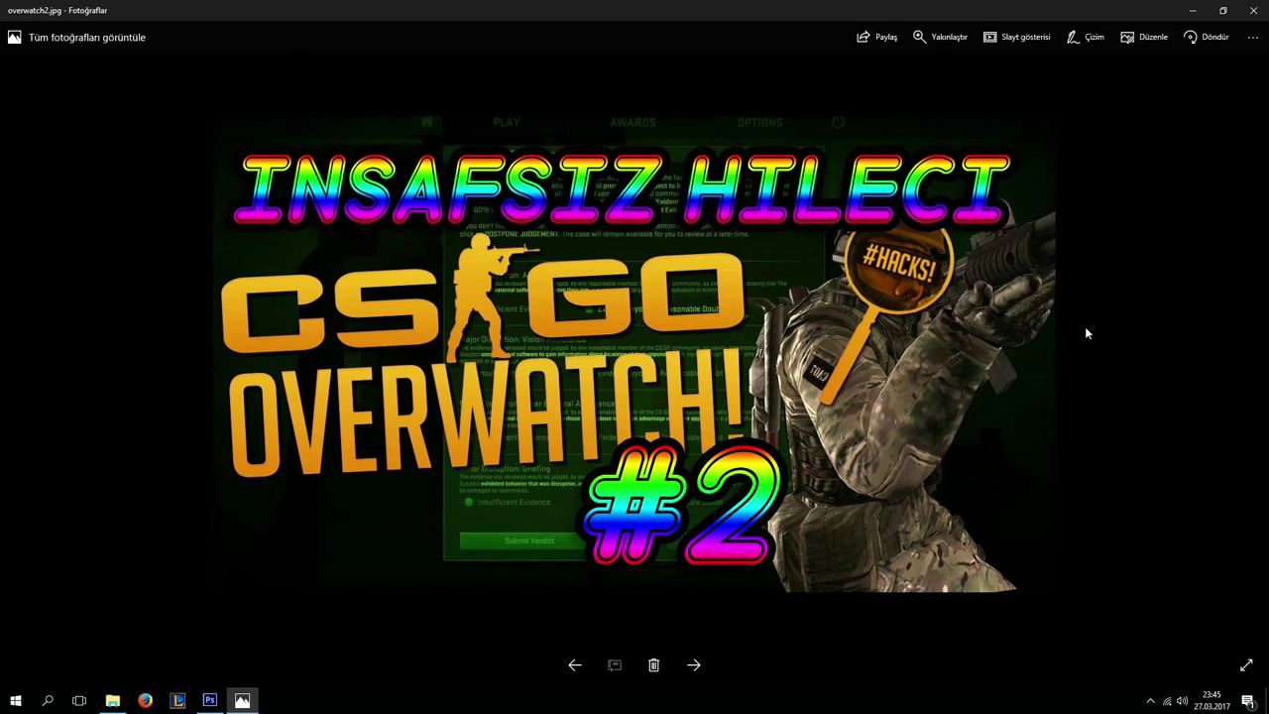
key(Right)
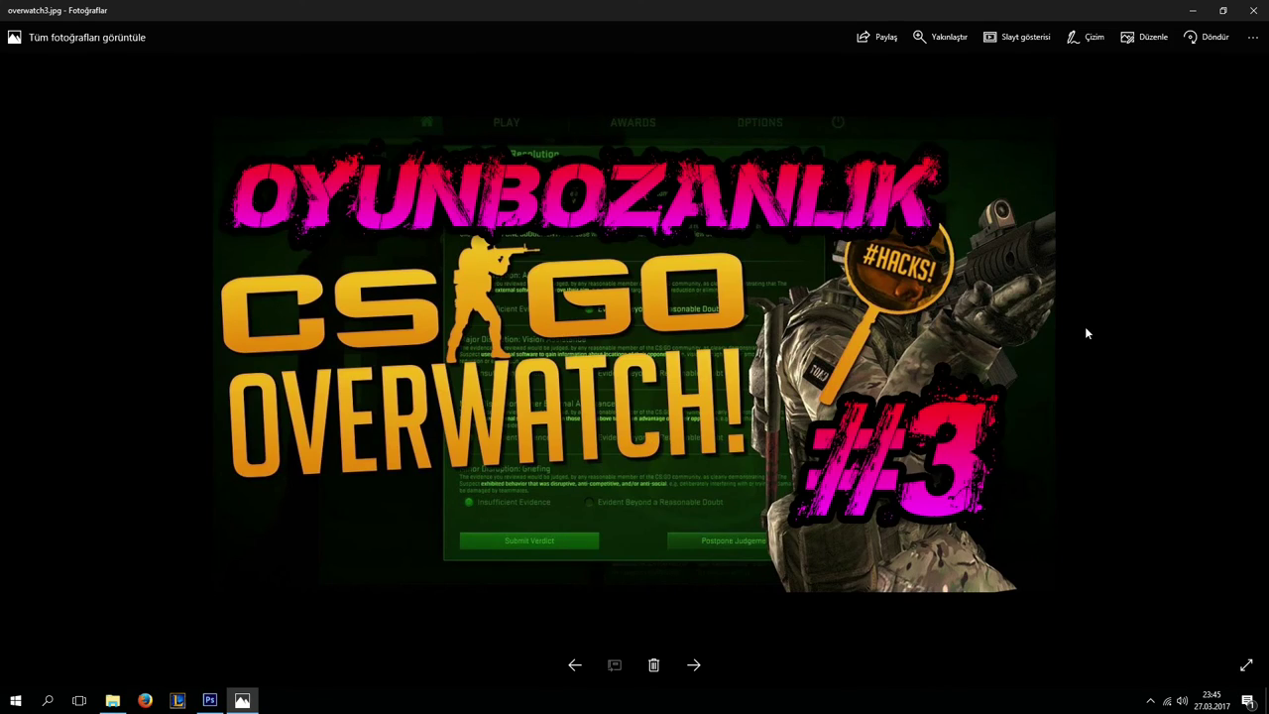
key(Left)
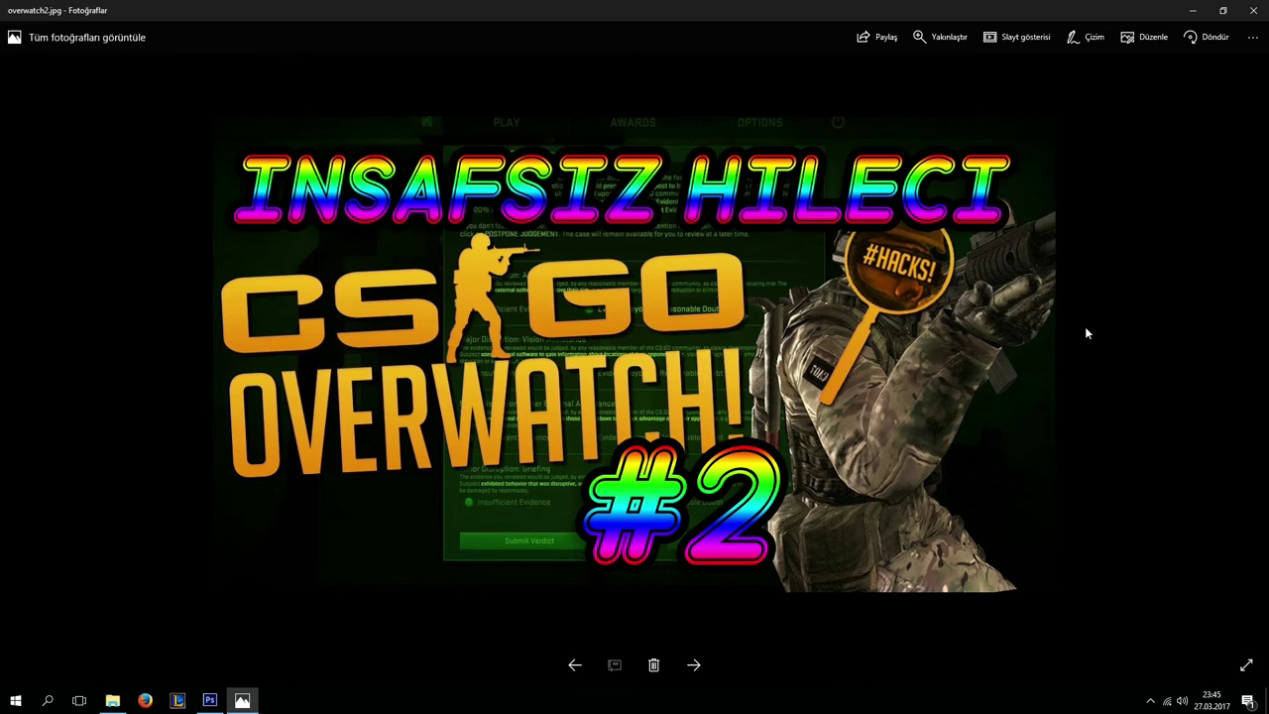
key(Left)
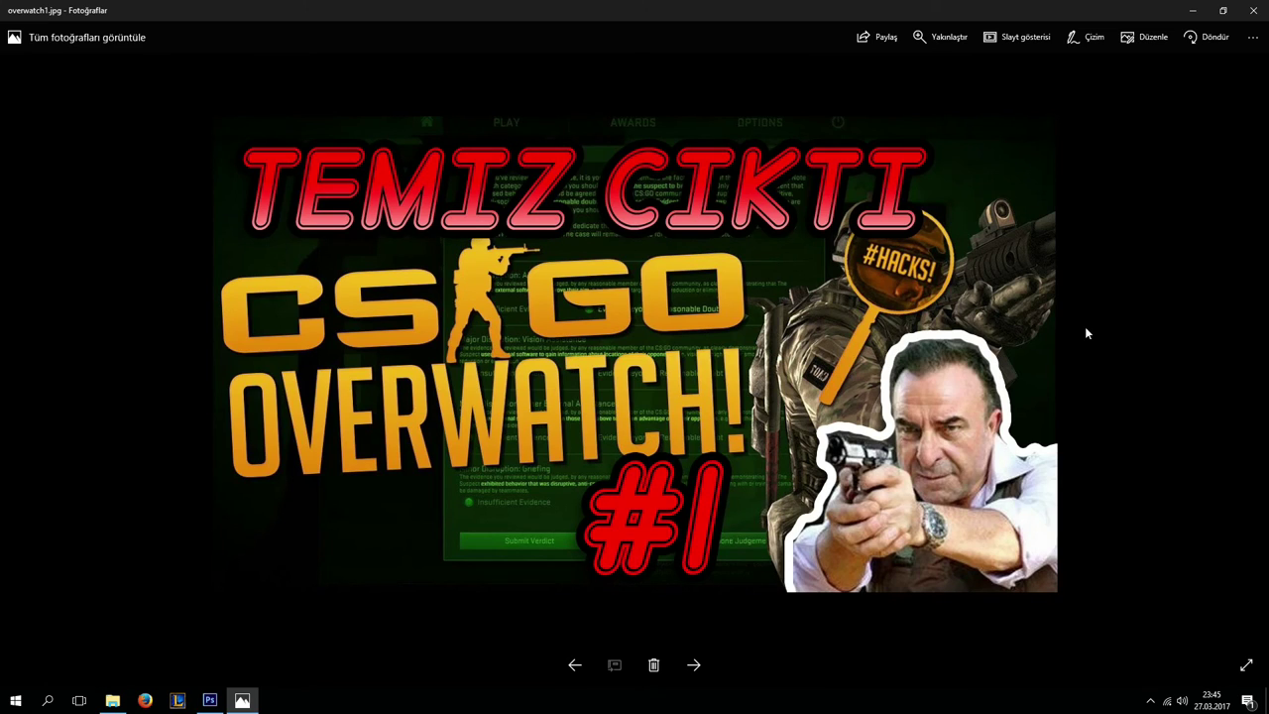
click(1254, 10)
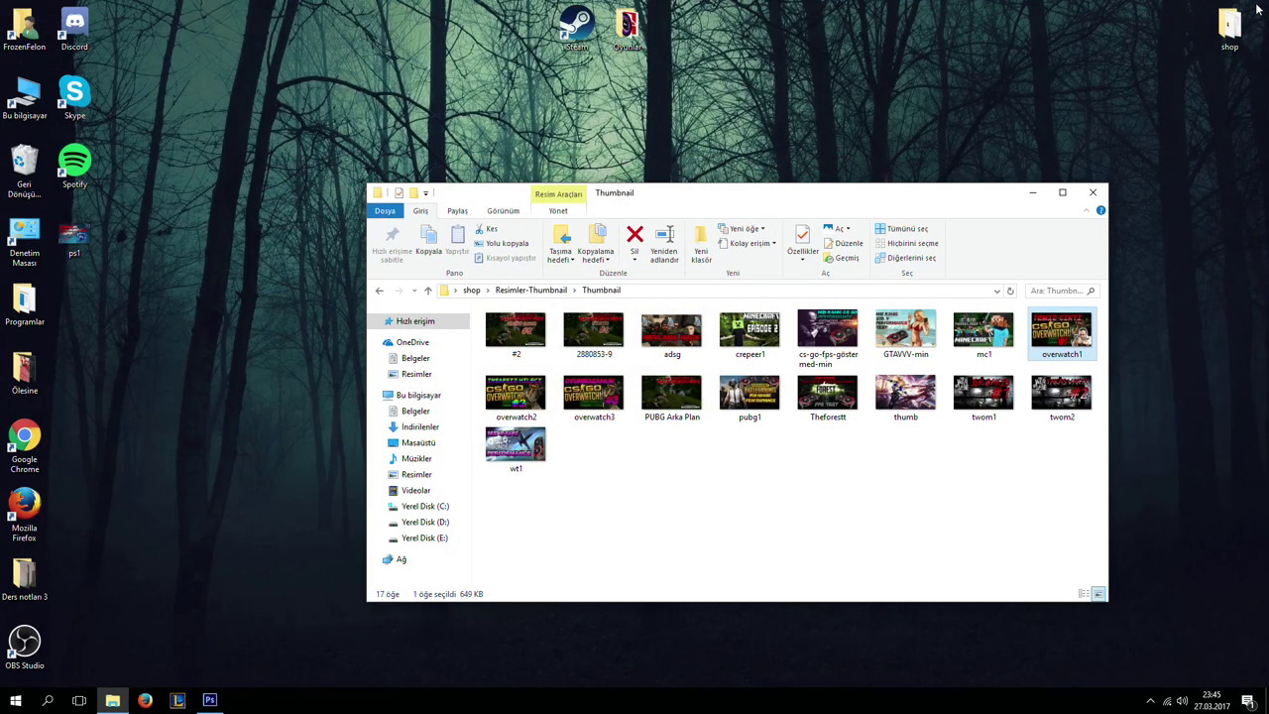
click(1095, 191)
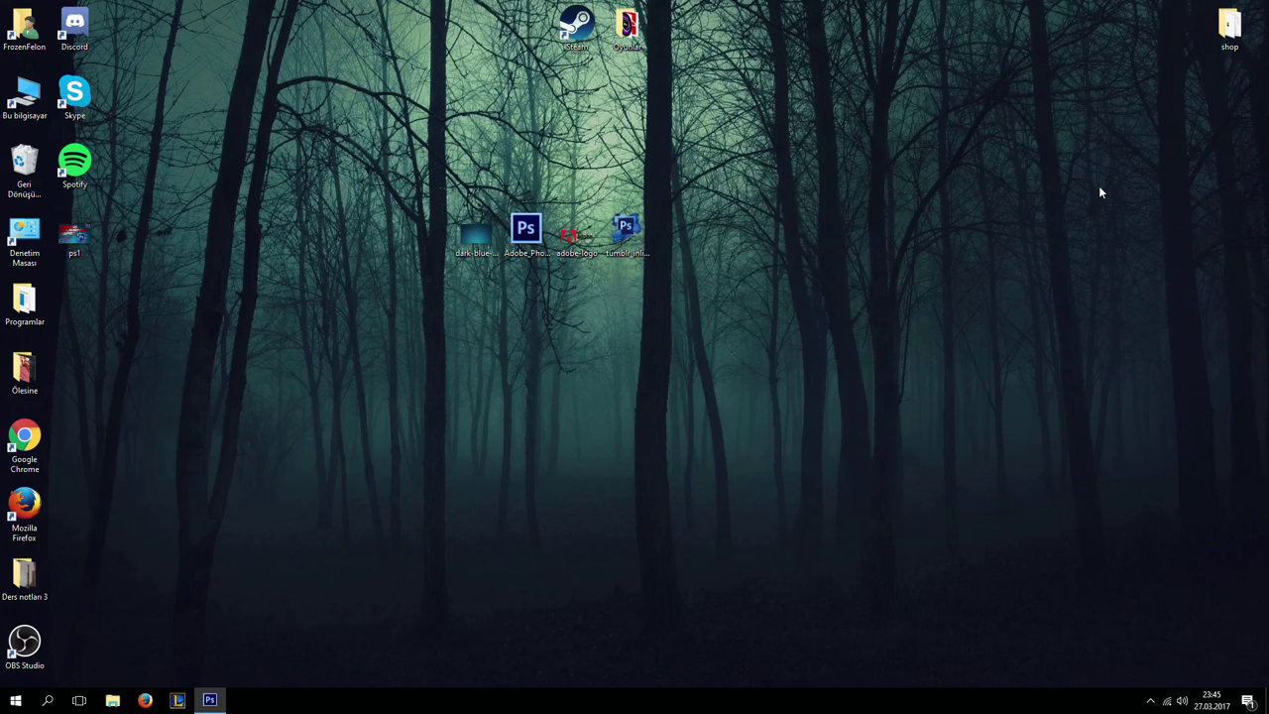